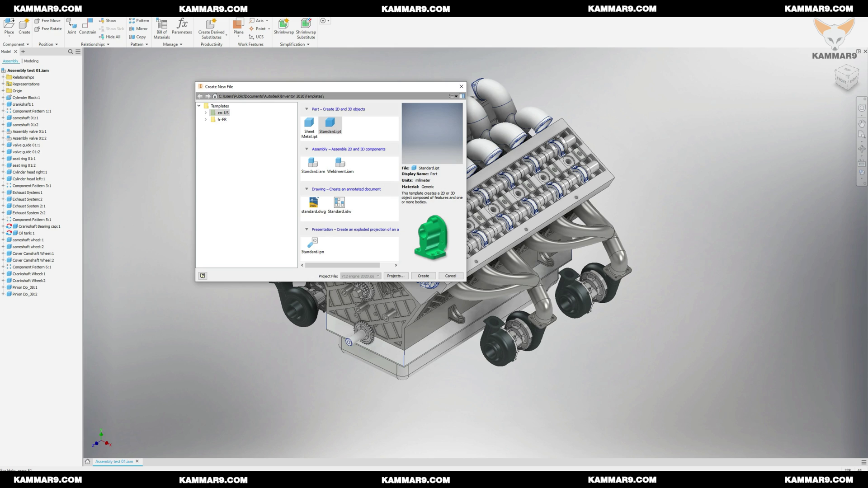
- Create a new part from the Standard.ipt template and start a 2D sketch on the front (XY) origin plane
{"action": "left_click", "coordinate": [335, 130]}
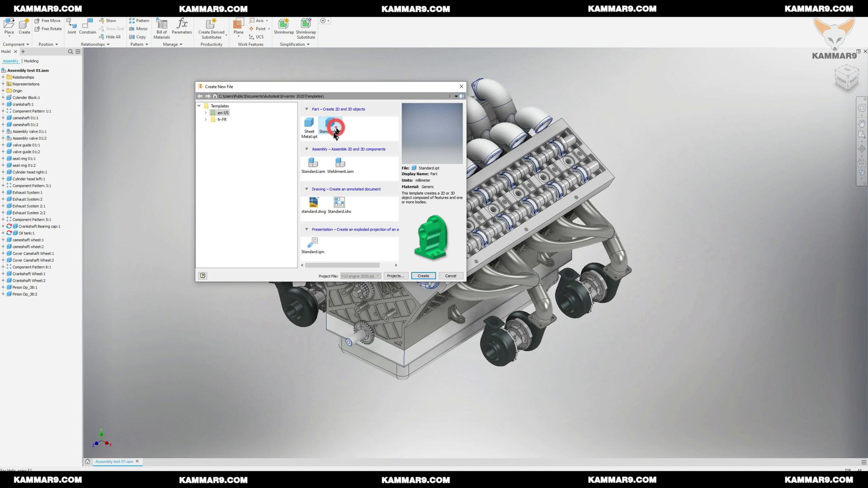
{"action": "left_click", "coordinate": [422, 275]}
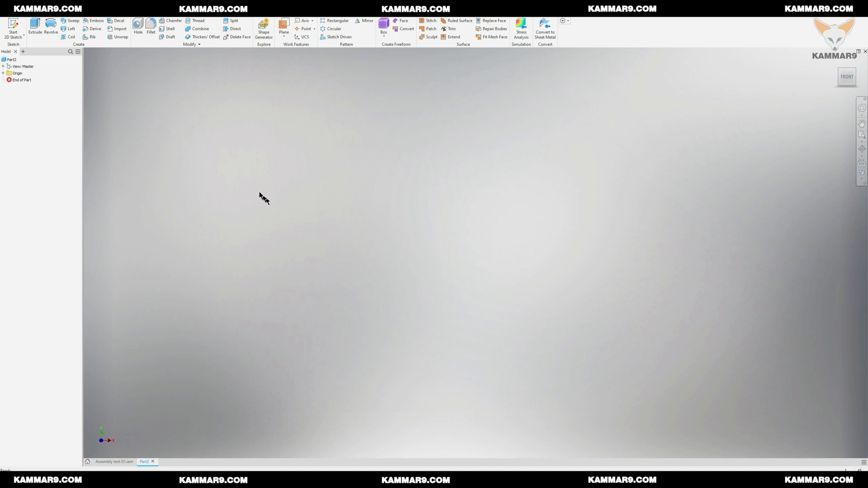
{"action": "left_click", "coordinate": [15, 33]}
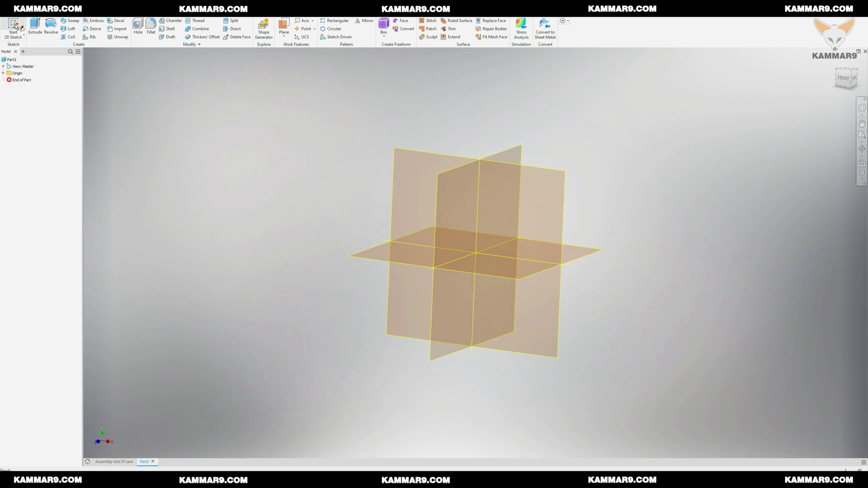
{"action": "left_click", "coordinate": [425, 129]}
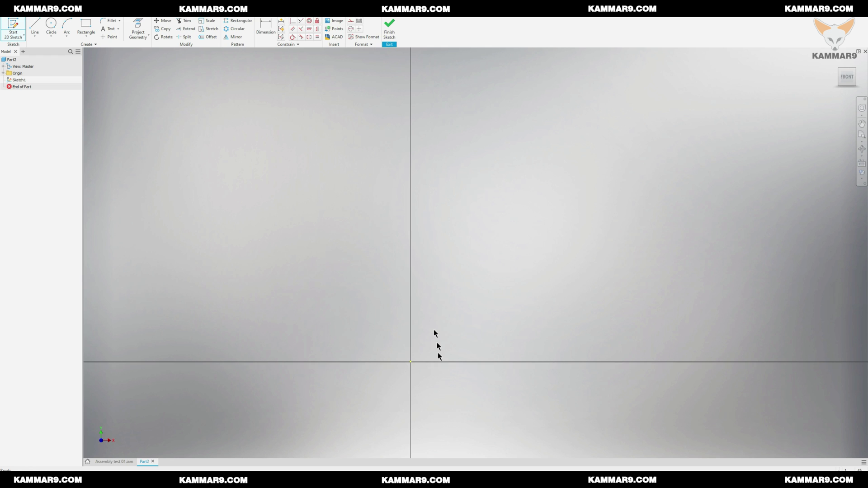
- Sketch a rectangle above the origin that extends across the vertical axis
{"action": "left_click", "coordinate": [86, 26]}
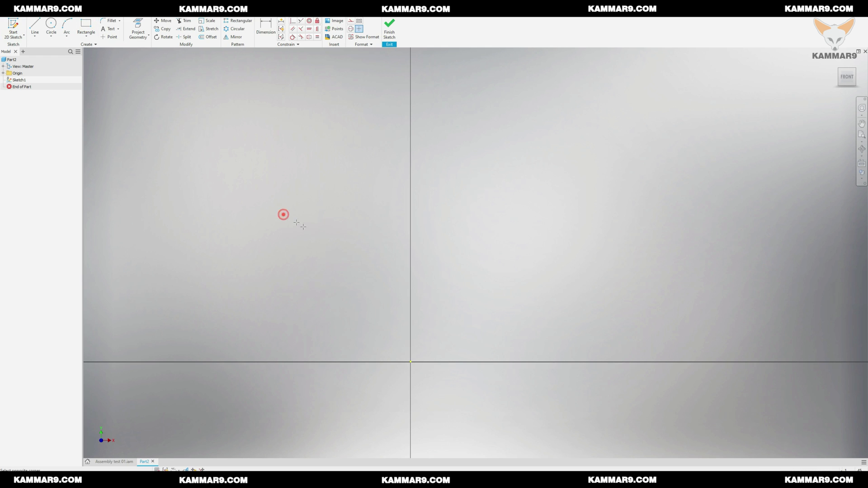
{"action": "left_click", "coordinate": [283, 215]}
{"action": "left_click", "coordinate": [411, 297]}
{"action": "key", "text": "Escape"}
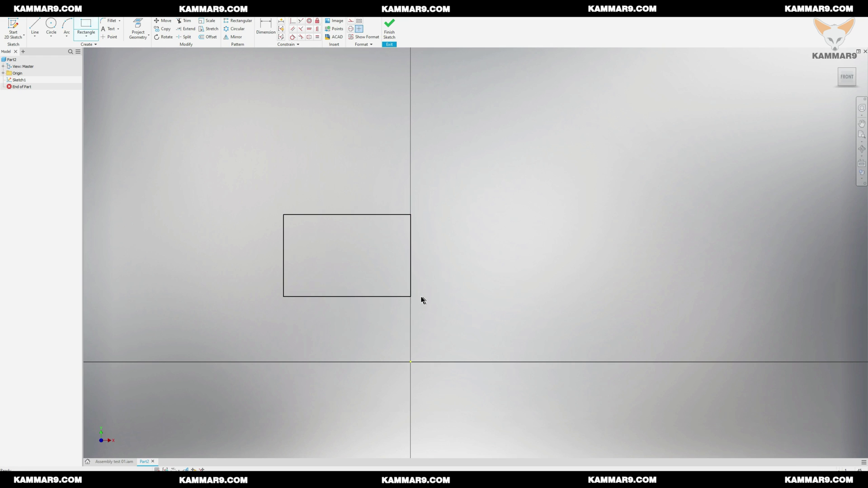
{"action": "left_click_drag", "start_coordinate": [411, 297], "coordinate": [464, 312]}
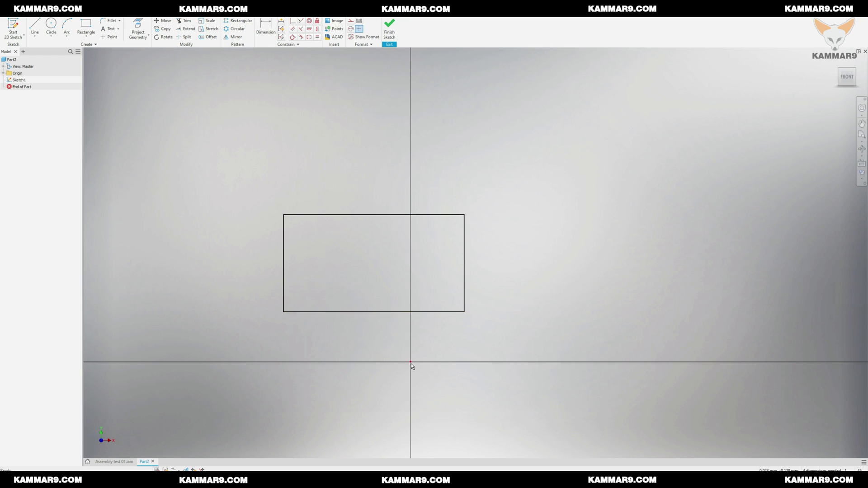
- Place a sketch point at the midpoint of the rectangle's lower edge
{"action": "left_click", "coordinate": [115, 37]}
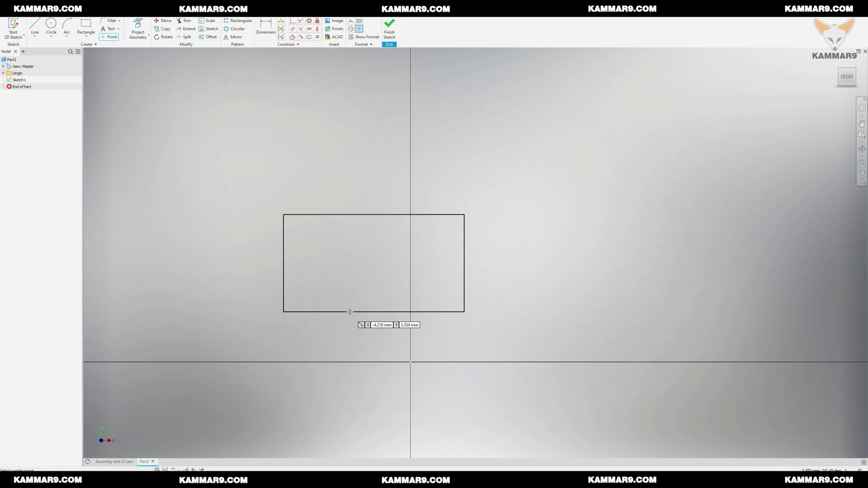
{"action": "left_click", "coordinate": [373, 311]}
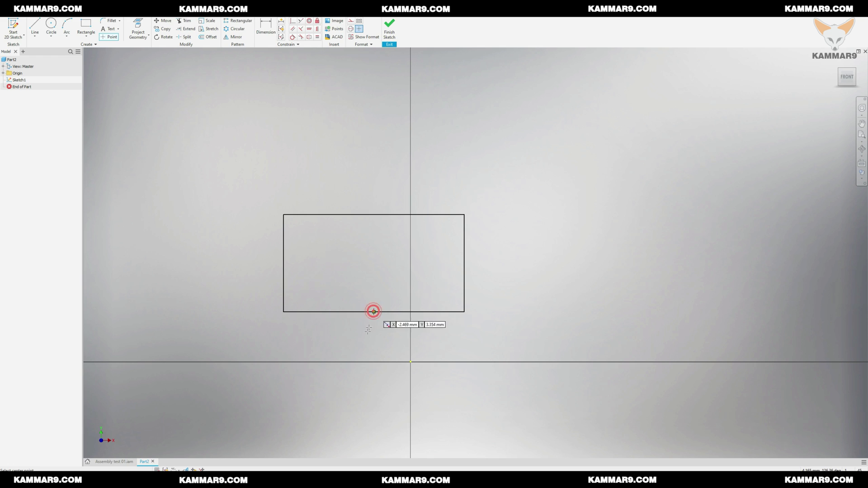
{"action": "key", "text": "Escape"}
{"action": "left_click", "coordinate": [372, 312]}
{"action": "mouse_move", "coordinate": [373, 312]}
{"action": "left_mouse_down"}
{"action": "mouse_move", "coordinate": [365, 323]}
{"action": "mouse_move", "coordinate": [382, 317]}
{"action": "left_mouse_up"}
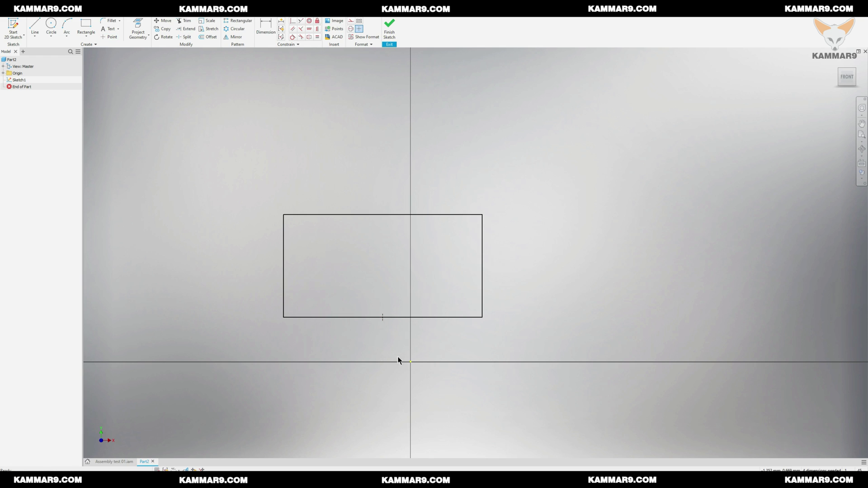
- Constrain the lower edge's midpoint to be coincident with the sketch origin
{"action": "left_click", "coordinate": [410, 362]}
{"action": "left_click", "coordinate": [384, 319]}
{"action": "left_click", "coordinate": [388, 341]}
{"action": "left_click", "coordinate": [292, 21]}
{"action": "left_click", "coordinate": [384, 319]}
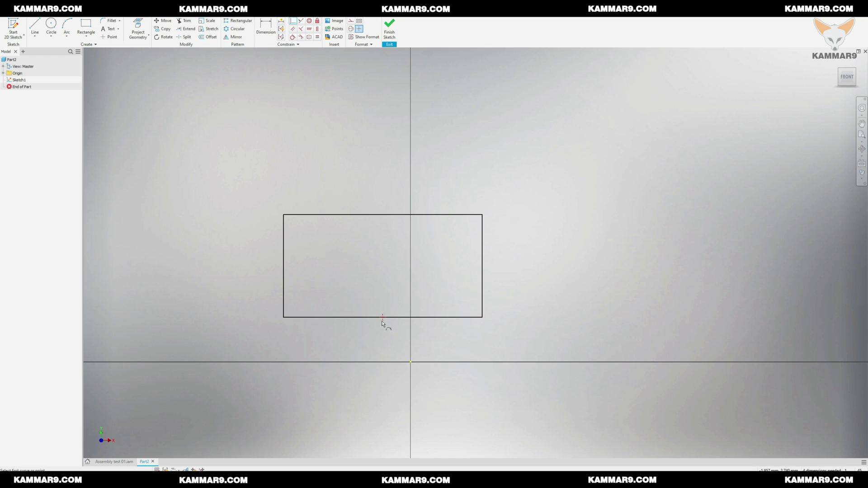
{"action": "left_click", "coordinate": [410, 362]}
{"action": "key", "text": "Escape"}
- Dimension the rectangle to 84 mm wide and 5 mm high
{"action": "key", "text": "d"}
{"action": "left_click", "coordinate": [388, 362]}
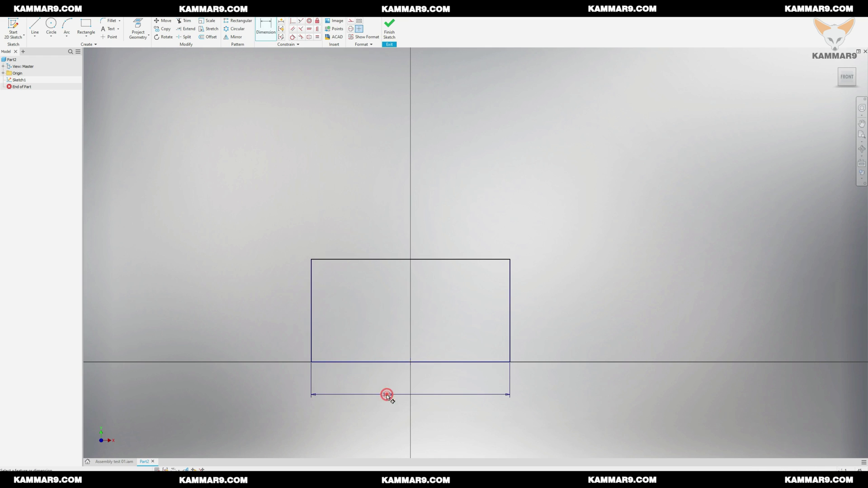
{"action": "left_click", "coordinate": [376, 395]}
{"action": "type", "text": "84"}
{"action": "key", "text": "Return"}
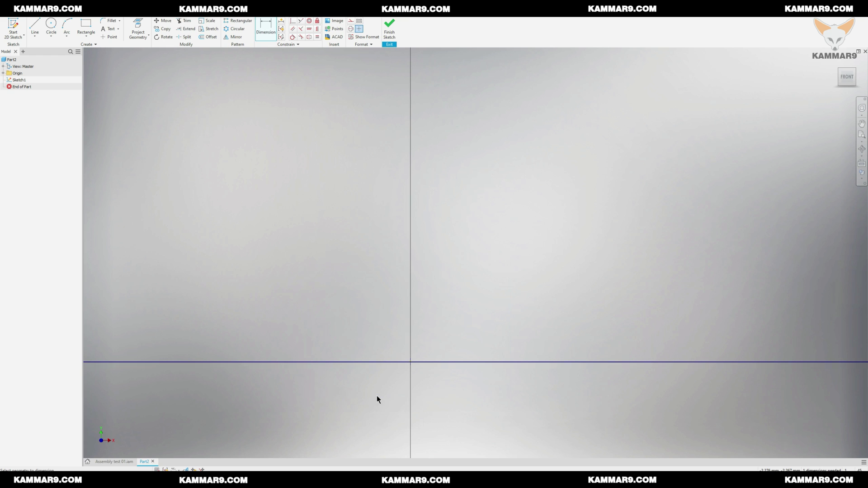
{"action": "scroll", "coordinate": [379, 378], "scroll_direction": "up", "scroll_amount": 5}
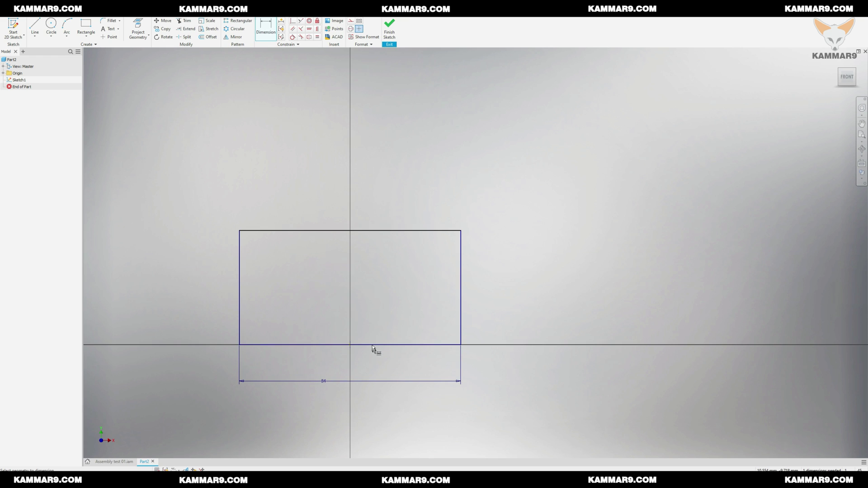
{"action": "left_click", "coordinate": [461, 305]}
{"action": "left_click", "coordinate": [508, 311]}
{"action": "type", "text": "5"}
{"action": "key", "text": "Return"}
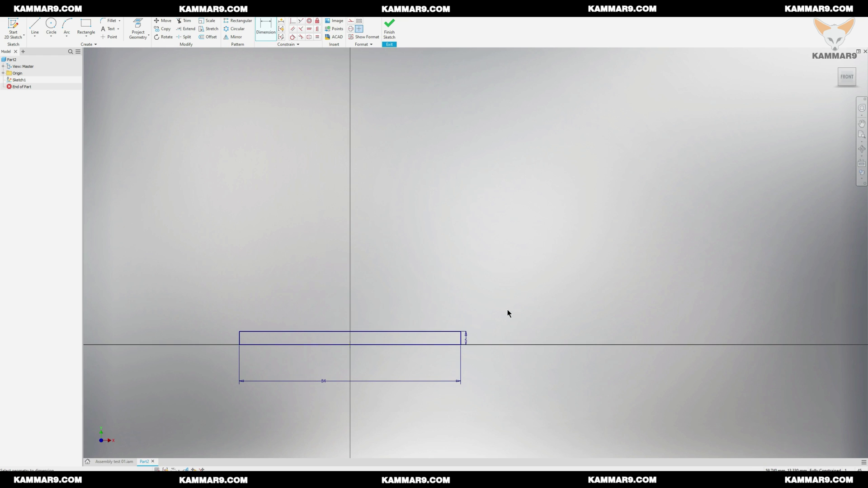
{"action": "key", "text": "Escape"}
- Draw a three-point arc bulging upward between the rectangle's two upper corners
{"action": "left_click", "coordinate": [67, 27]}
{"action": "left_click", "coordinate": [239, 333]}
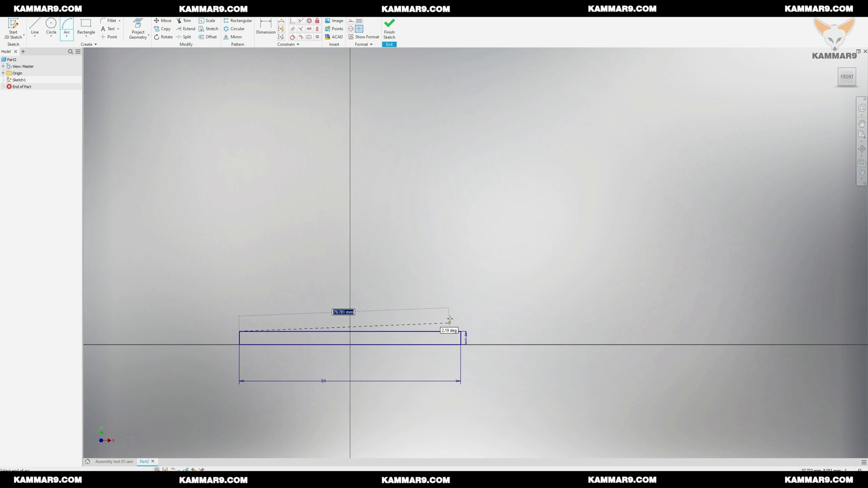
{"action": "left_click", "coordinate": [461, 332]}
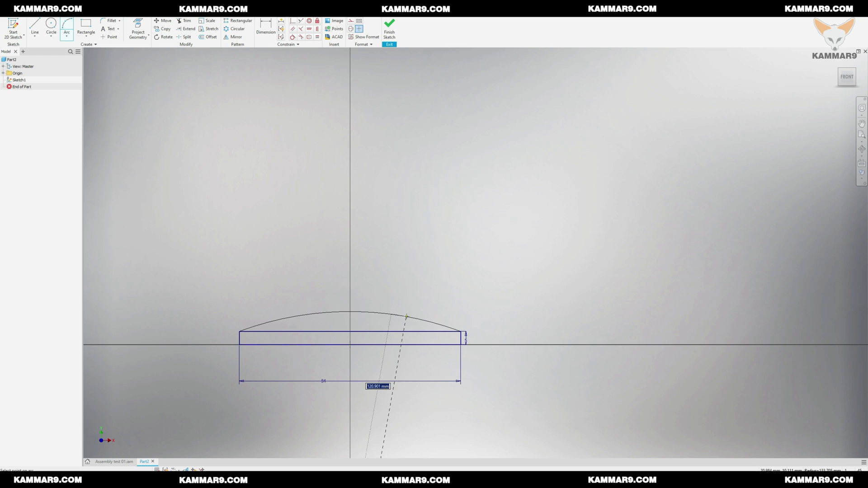
{"action": "left_click", "coordinate": [393, 315]}
- Dimension the arc with a radius of 100 mm
{"action": "key", "text": "d"}
{"action": "left_click", "coordinate": [402, 314]}
{"action": "left_click", "coordinate": [423, 283]}
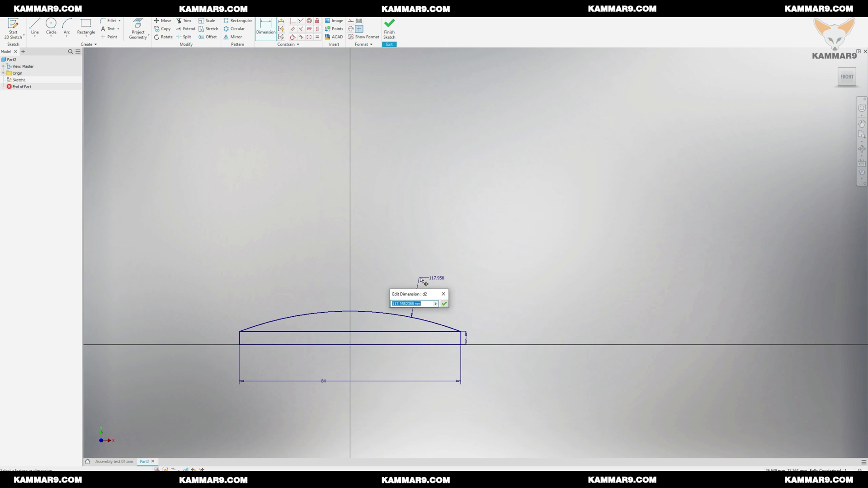
{"action": "type", "text": "100"}
{"action": "key", "text": "Return"}
{"action": "scroll", "coordinate": [363, 338], "scroll_direction": "up", "scroll_amount": 5}
{"action": "scroll", "coordinate": [363, 337], "scroll_direction": "down", "scroll_amount": 5}
{"action": "key", "text": "Escape"}
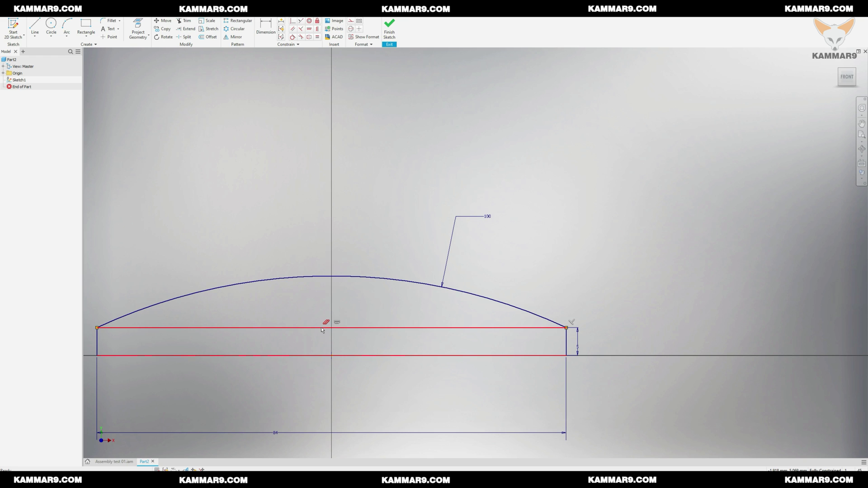
- Convert the rectangle's upper edge to a construction line and finish the sketch
{"action": "left_click", "coordinate": [388, 327]}
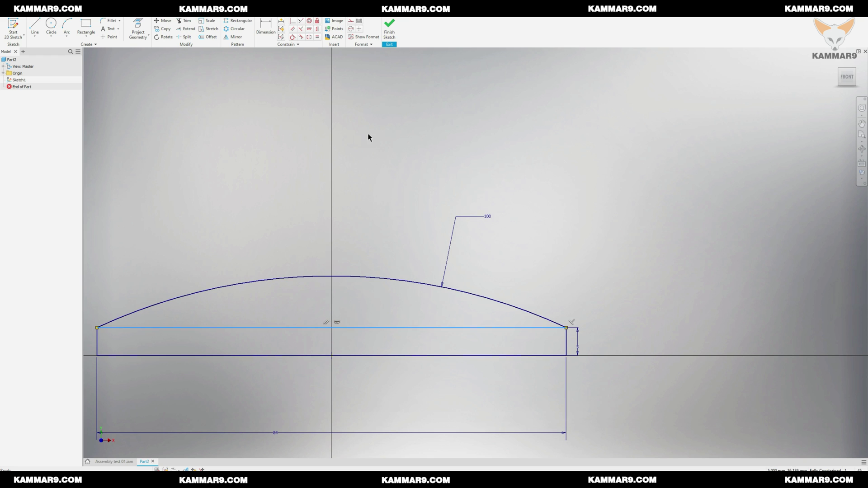
{"action": "left_click", "coordinate": [351, 21]}
{"action": "left_click", "coordinate": [385, 151]}
{"action": "scroll", "coordinate": [437, 247], "scroll_direction": "down", "scroll_amount": 3}
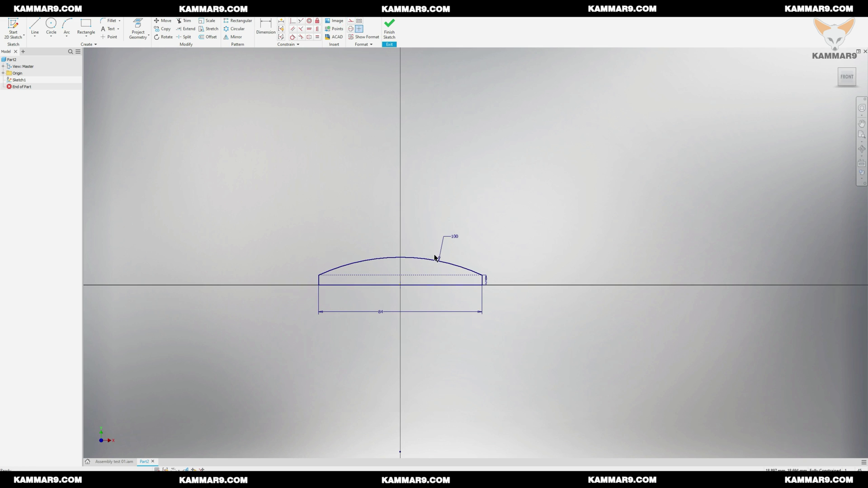
{"action": "left_click", "coordinate": [387, 38]}
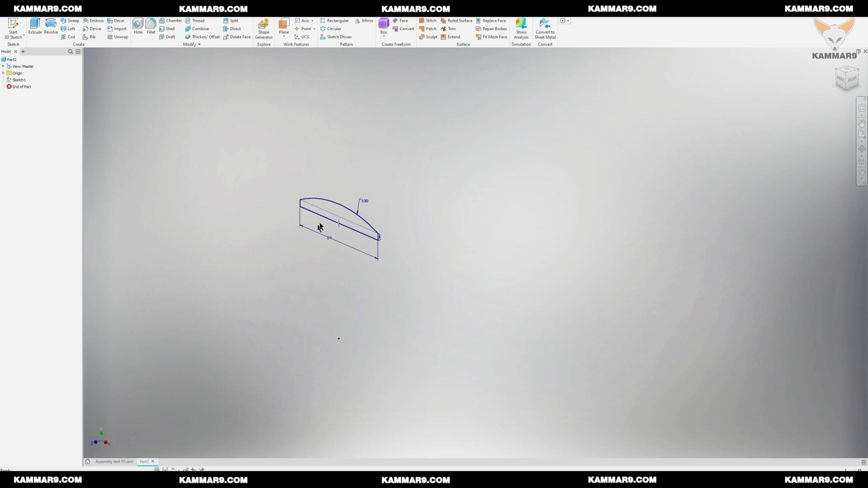
- Extrude the arched profile 520 mm symmetrically about the sketch plane
{"action": "scroll", "coordinate": [325, 191], "scroll_direction": "up", "scroll_amount": 3}
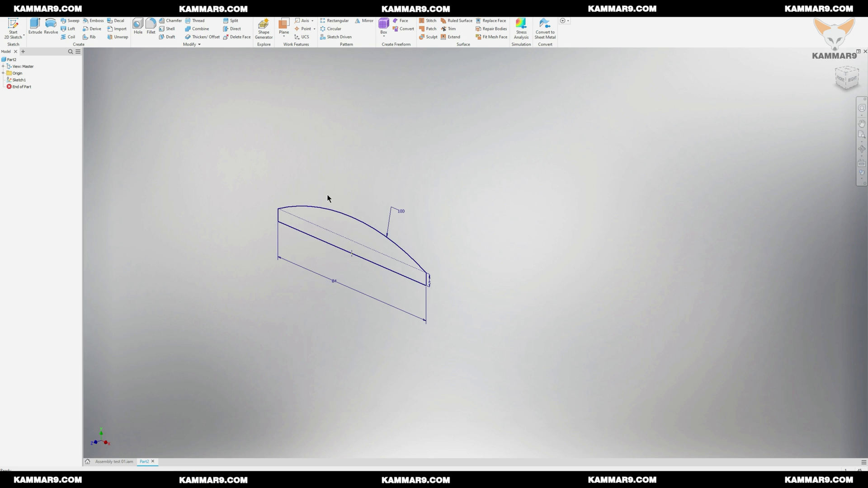
{"action": "left_click", "coordinate": [33, 31]}
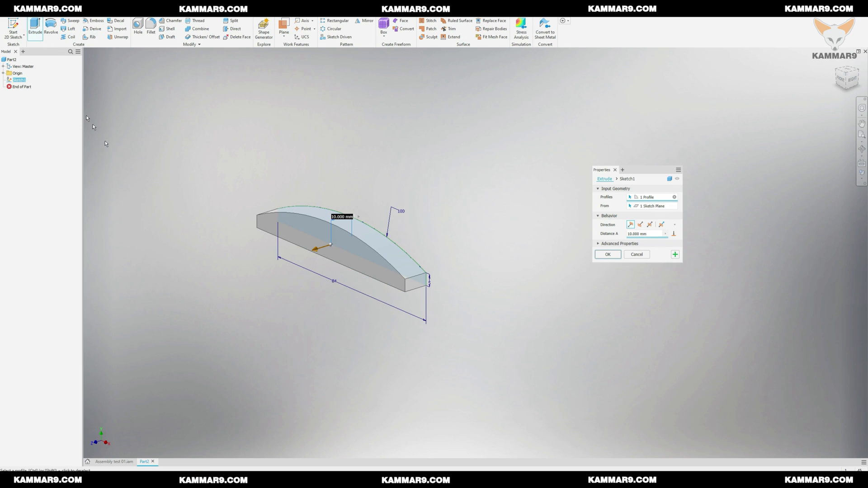
{"action": "left_click", "coordinate": [655, 235]}
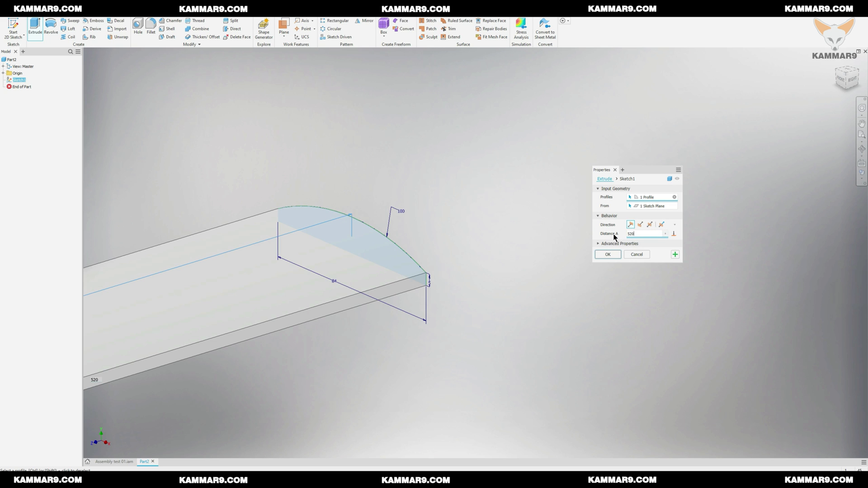
{"action": "left_click", "coordinate": [621, 234]}
{"action": "left_click", "coordinate": [649, 225]}
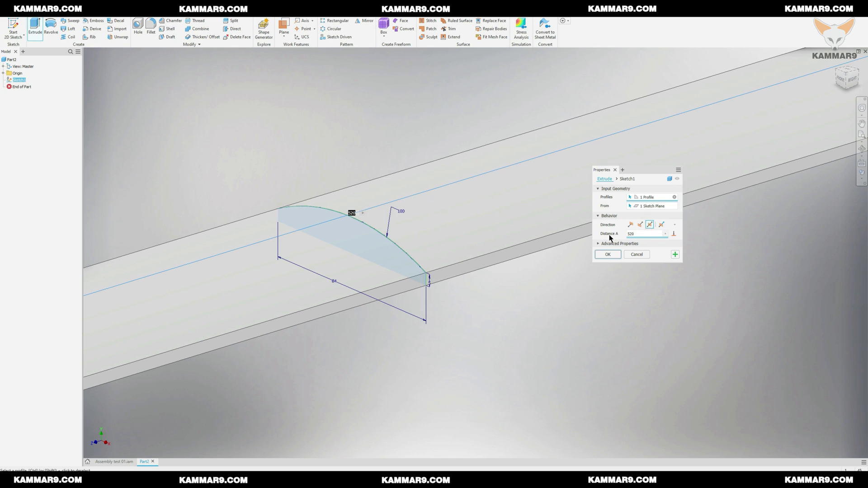
{"action": "scroll", "coordinate": [455, 244], "scroll_direction": "down", "scroll_amount": 5}
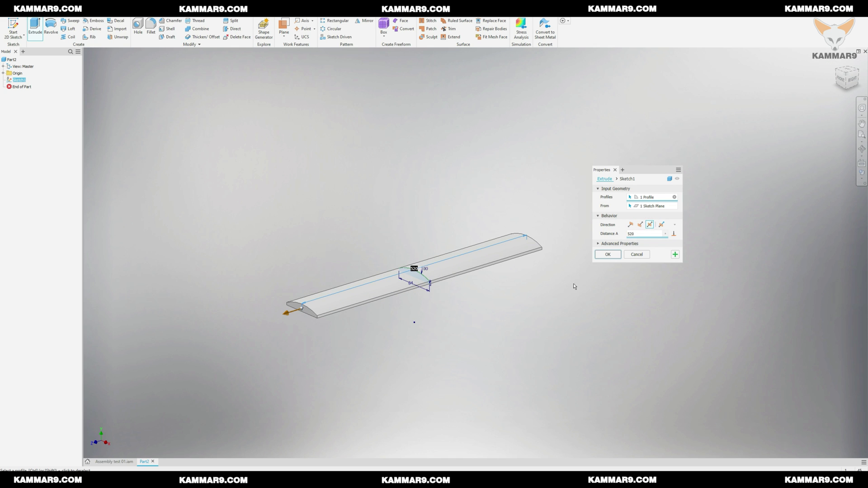
{"action": "left_click", "coordinate": [661, 225]}
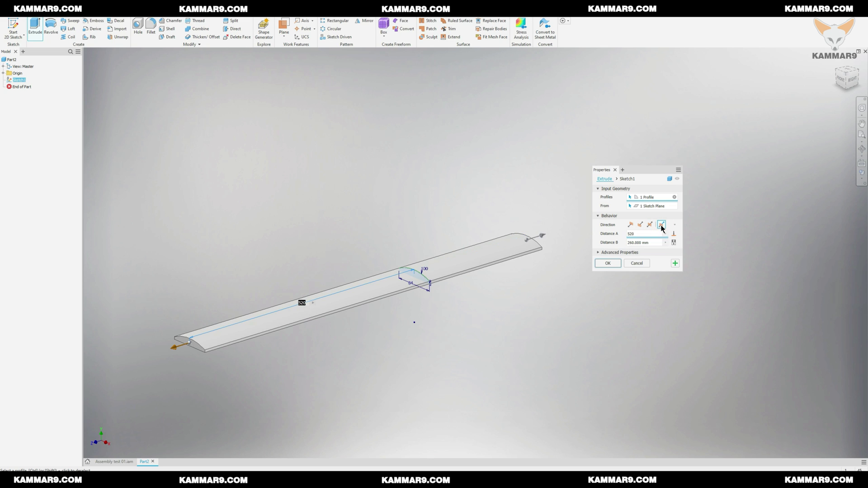
{"action": "left_click", "coordinate": [650, 224]}
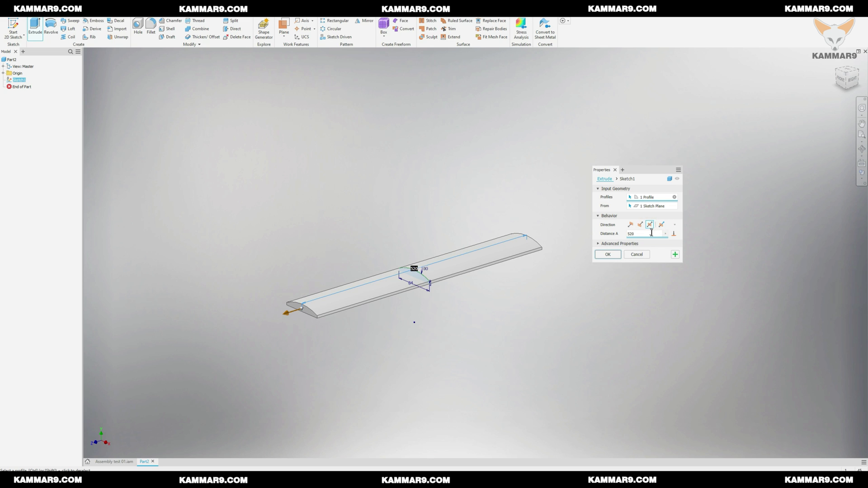
{"action": "left_click", "coordinate": [652, 234]}
{"action": "left_click", "coordinate": [607, 254]}
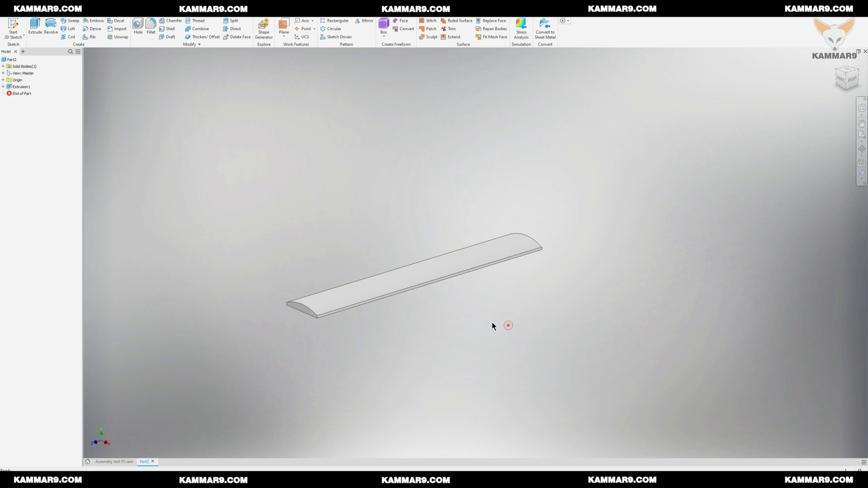
{"action": "scroll", "coordinate": [393, 283], "scroll_direction": "down", "scroll_amount": 3}
{"action": "middle_click_drag", "start_coordinate": [413, 275], "coordinate": [475, 301]}
{"action": "scroll", "coordinate": [447, 277], "scroll_direction": "down", "scroll_amount": 3}
{"action": "scroll", "coordinate": [468, 276], "scroll_direction": "up", "scroll_amount": 3}
{"action": "scroll", "coordinate": [469, 275], "scroll_direction": "down", "scroll_amount": 6}
{"action": "scroll", "coordinate": [469, 275], "scroll_direction": "up", "scroll_amount": 6}
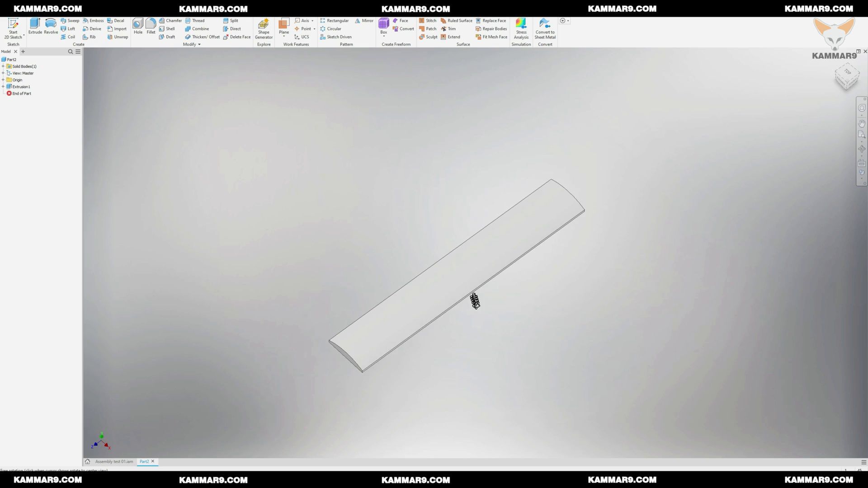
{"action": "left_click_drag", "start_coordinate": [475, 301], "coordinate": [445, 263]}
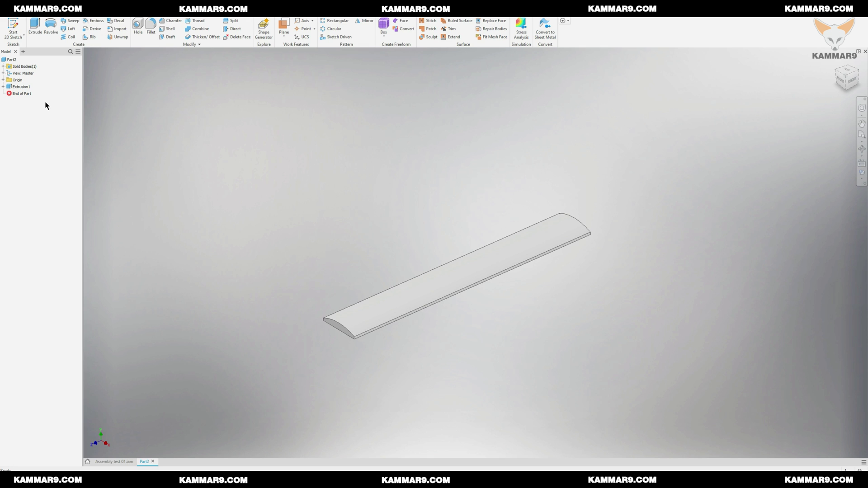
- Start a new 2D sketch on the YZ origin plane, running lengthwise through the arched body
{"action": "left_click", "coordinate": [3, 80]}
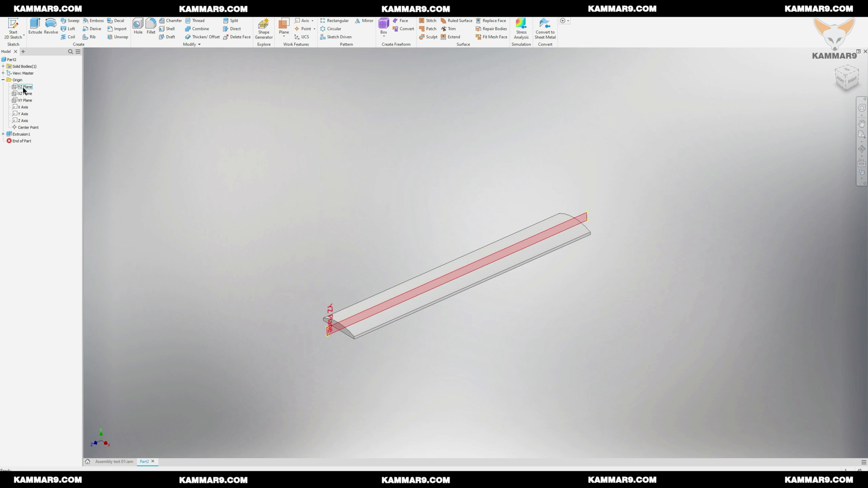
{"action": "left_click", "coordinate": [24, 87]}
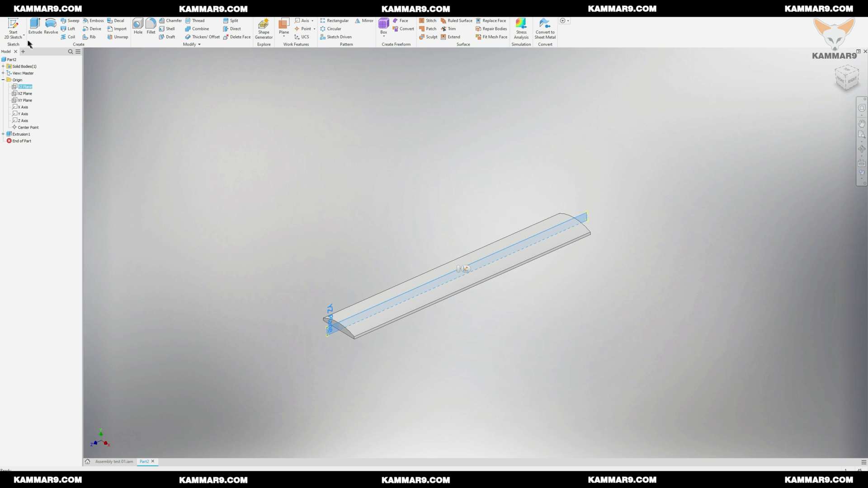
{"action": "left_click", "coordinate": [14, 28]}
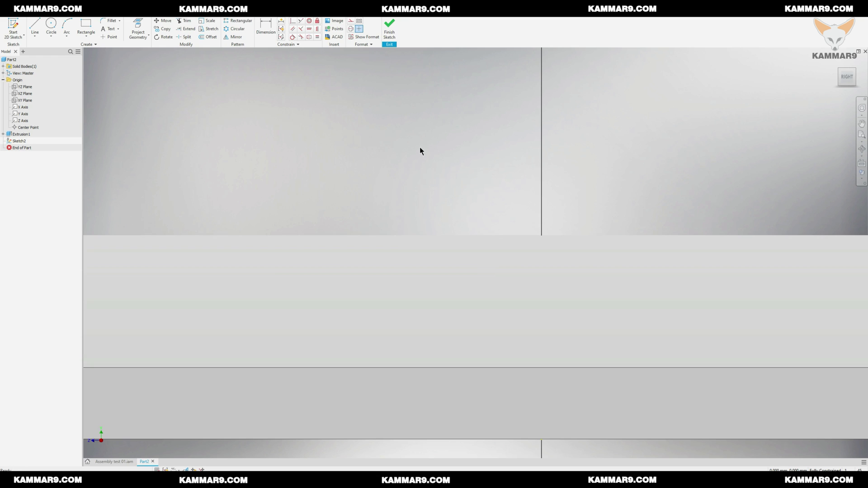
- Project the arched body's top lengthwise edge into the sketch
{"action": "left_click", "coordinate": [140, 36]}
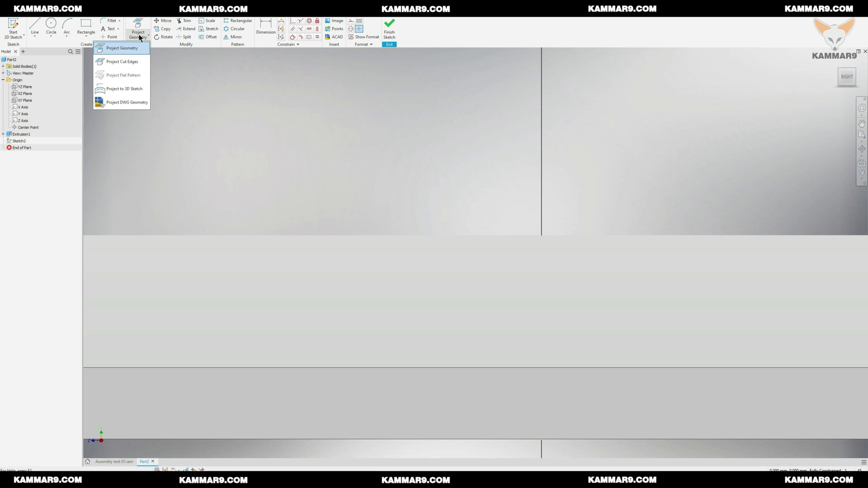
{"action": "left_click", "coordinate": [120, 49]}
{"action": "left_click", "coordinate": [536, 235]}
{"action": "key", "text": "Escape"}
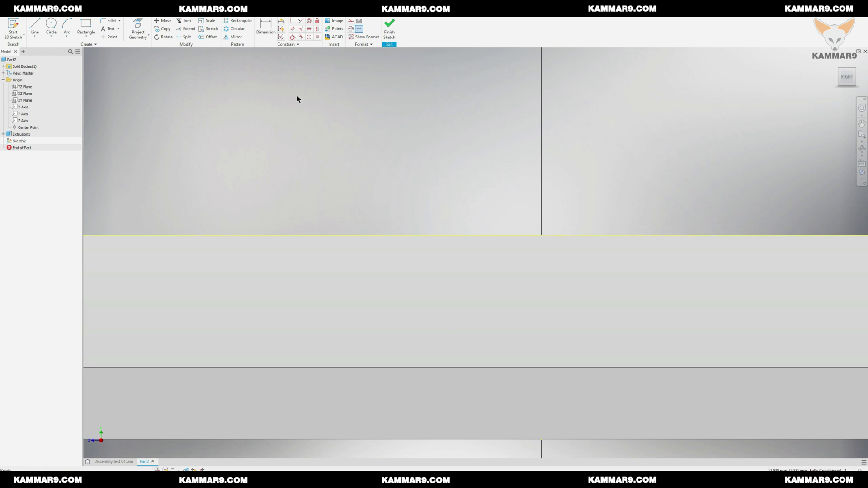
- Draw an 8 × 8 mm center rectangle at the midpoint of the projected edge and finish the sketch
{"action": "left_click", "coordinate": [86, 36]}
{"action": "left_click", "coordinate": [73, 75]}
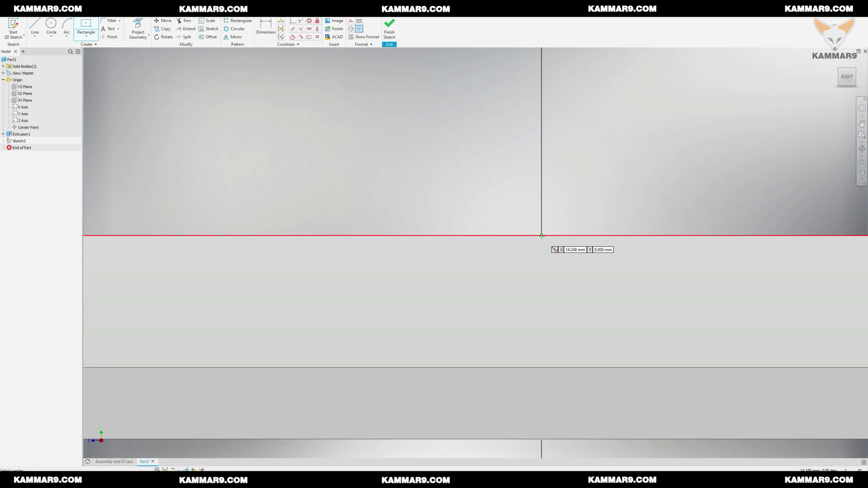
{"action": "left_click", "coordinate": [541, 235]}
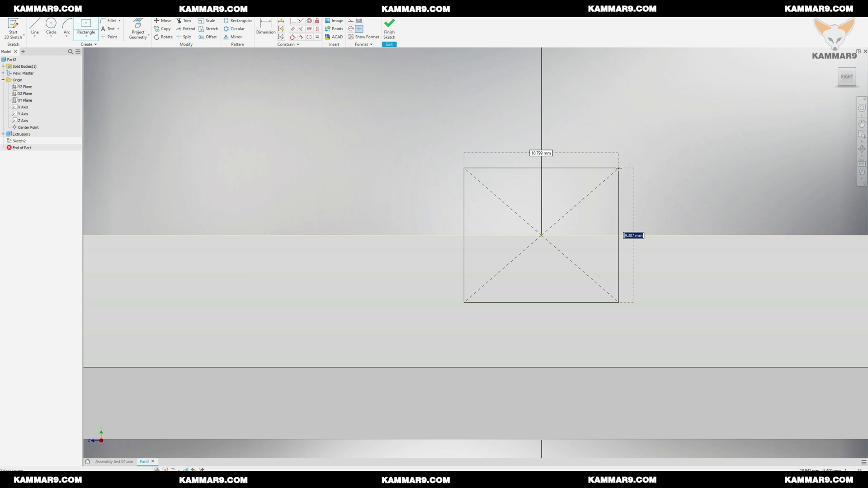
{"action": "type", "text": "8"}
{"action": "key", "text": "Tab"}
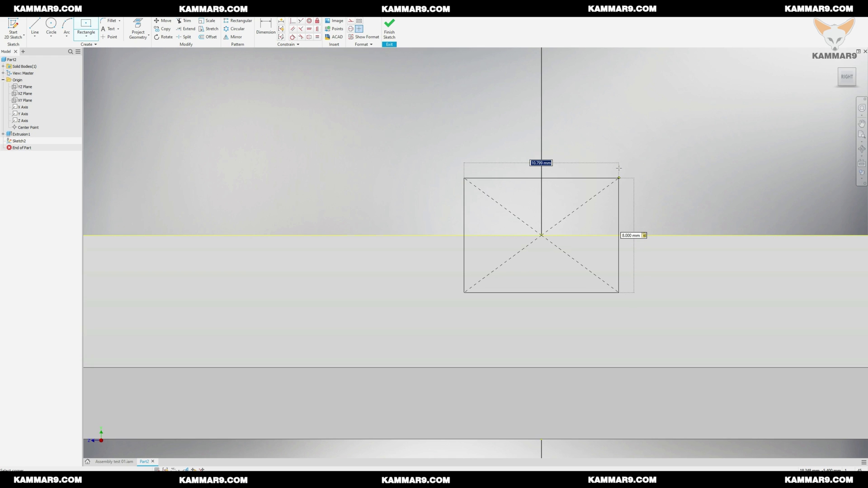
{"action": "type", "text": "8"}
{"action": "key", "text": "Return"}
{"action": "key", "text": "Escape"}
{"action": "scroll", "coordinate": [464, 173], "scroll_direction": "down", "scroll_amount": 8}
{"action": "middle_click_drag", "start_coordinate": [456, 184], "coordinate": [522, 201], "text": "shift"}
{"action": "left_click", "coordinate": [389, 28]}
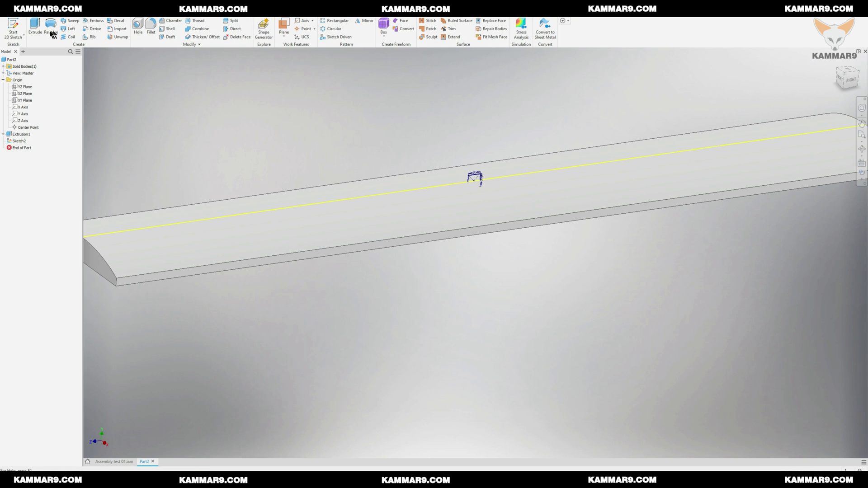
- Cut both halves of the square through the arched body with an 80 mm symmetric extrusion
{"action": "left_click", "coordinate": [36, 27]}
{"action": "scroll", "coordinate": [481, 154], "scroll_direction": "up", "scroll_amount": 5}
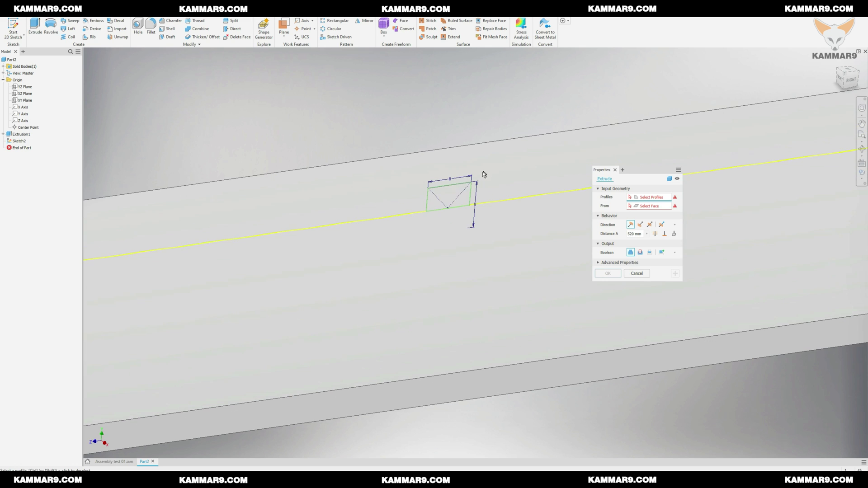
{"action": "left_click", "coordinate": [448, 224]}
{"action": "left_click", "coordinate": [449, 200]}
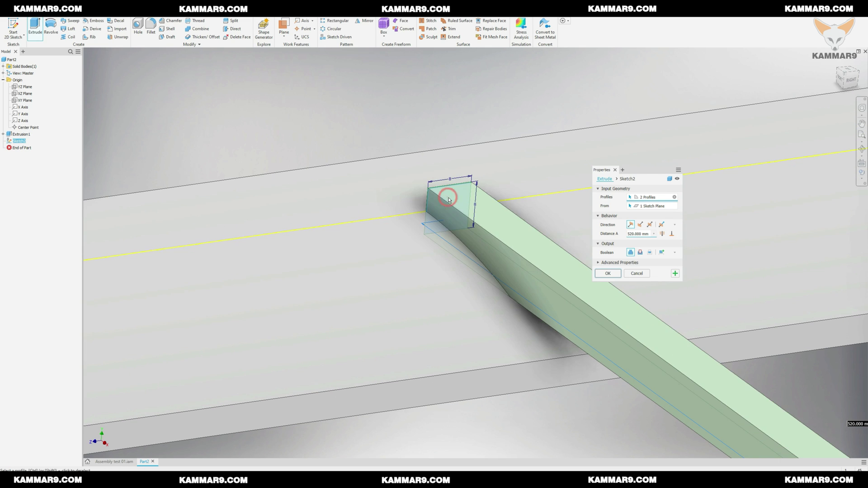
{"action": "left_click", "coordinate": [649, 225]}
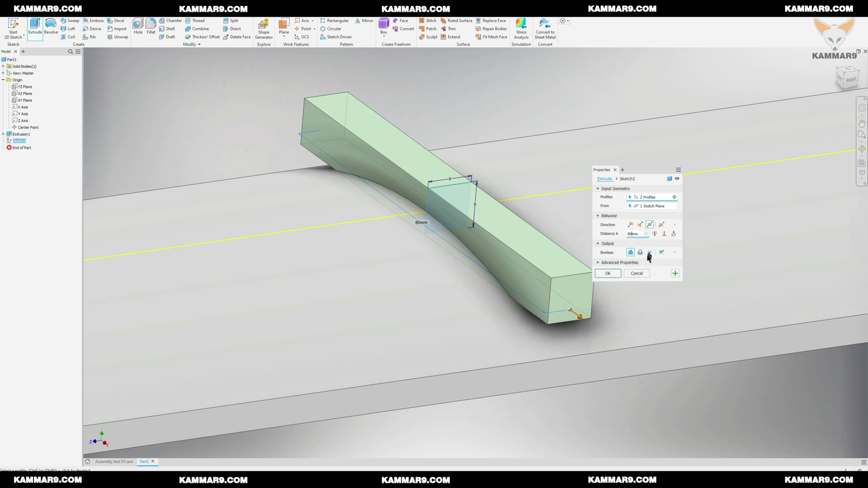
{"action": "left_click", "coordinate": [640, 253]}
{"action": "left_click", "coordinate": [608, 274]}
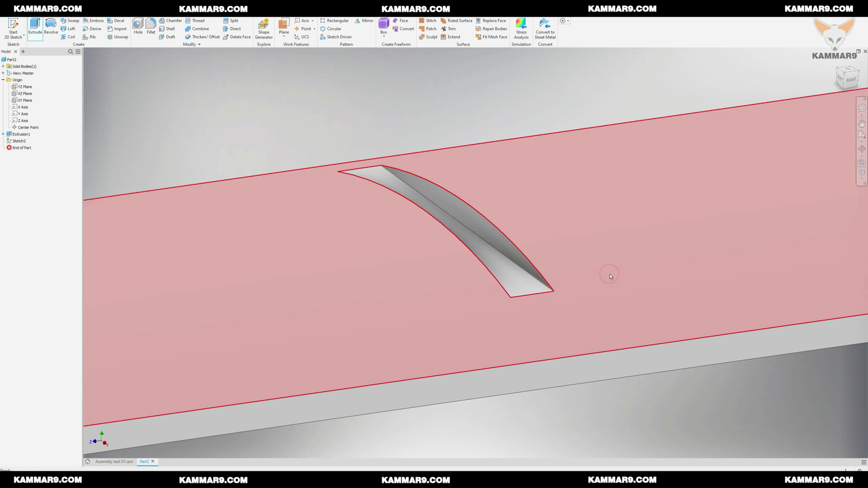
- Set up a rectangular pattern of the slot cut along the body's lower long edge with 4 occurrences at 80 mm spacing
{"action": "scroll", "coordinate": [465, 212], "scroll_direction": "down", "scroll_amount": 2}
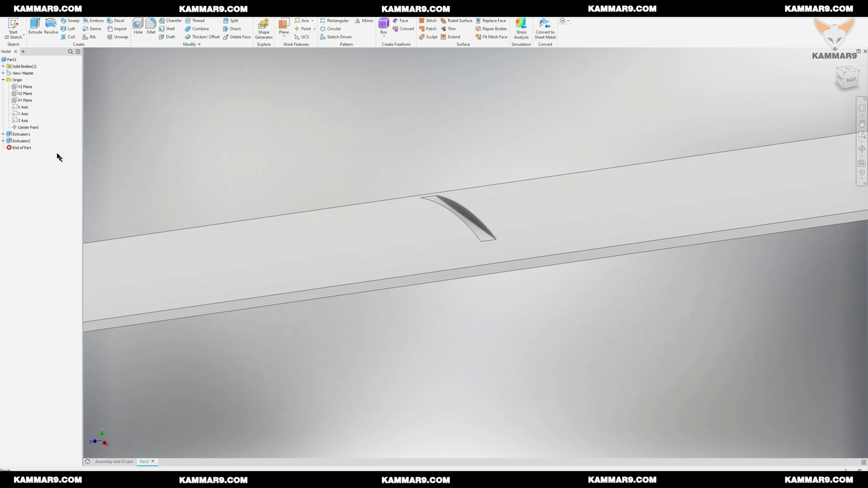
{"action": "left_click", "coordinate": [22, 141]}
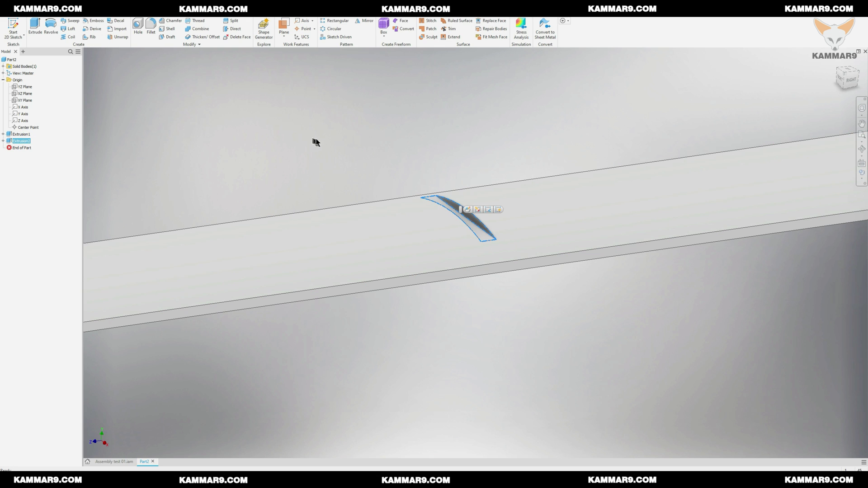
{"action": "scroll", "coordinate": [404, 225], "scroll_direction": "down", "scroll_amount": 4}
{"action": "scroll", "coordinate": [414, 212], "scroll_direction": "up", "scroll_amount": 2}
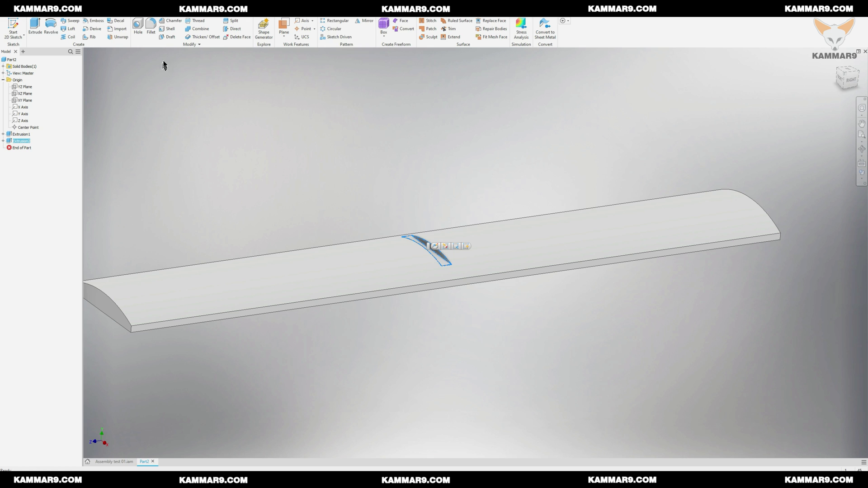
{"action": "left_click", "coordinate": [333, 22]}
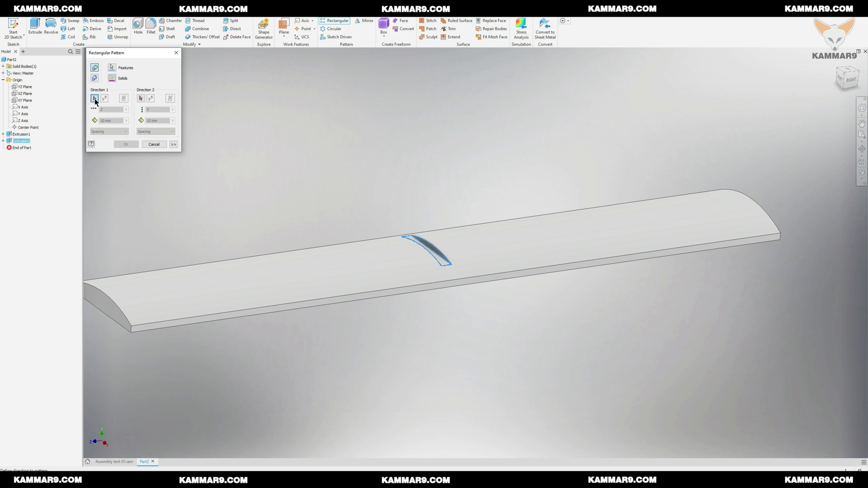
{"action": "left_click", "coordinate": [442, 290]}
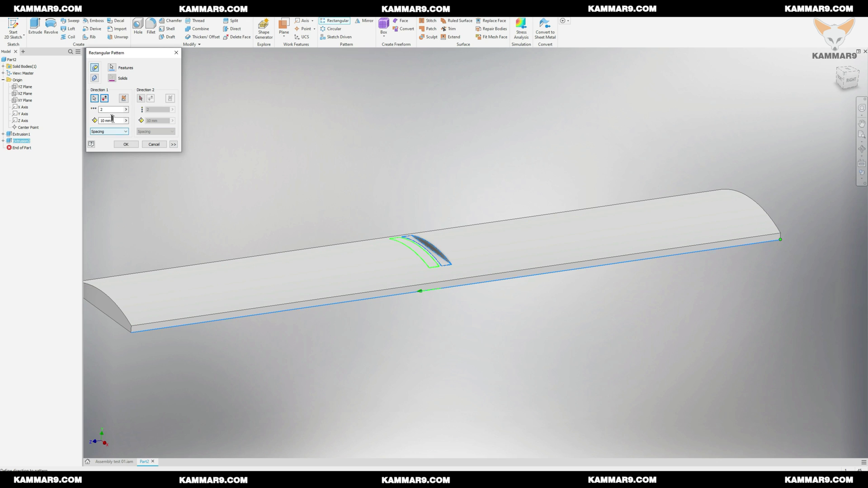
{"action": "type", "text": "4"}
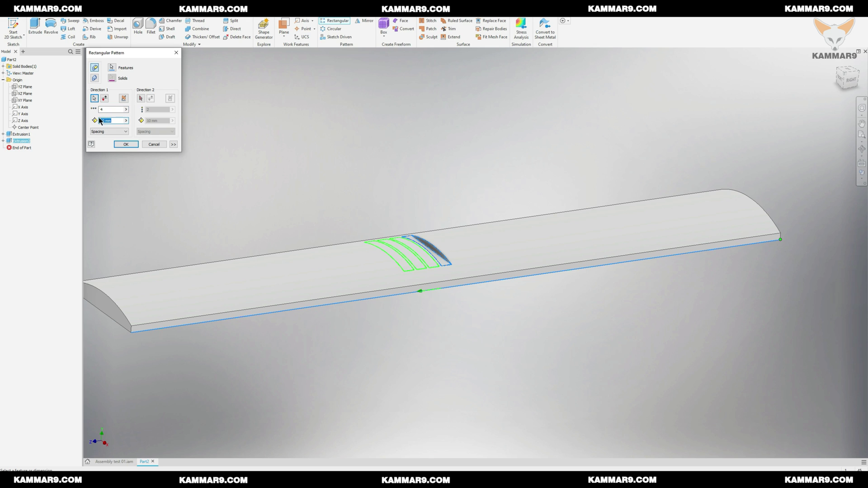
{"action": "type", "text": "80"}
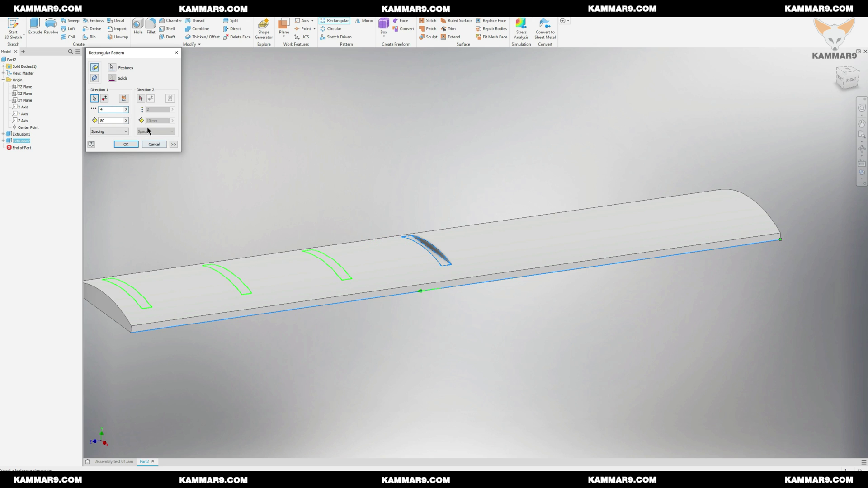
- Make the slot pattern extend to both sides of the original cut, set 7 occurrences and create it
{"action": "left_click", "coordinate": [124, 99]}
{"action": "double_click", "coordinate": [104, 109]}
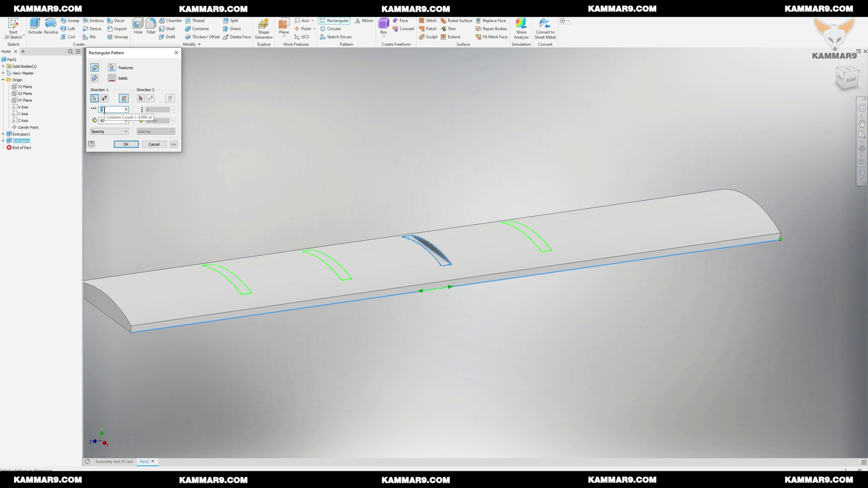
{"action": "type", "text": "8"}
{"action": "left_click", "coordinate": [106, 120]}
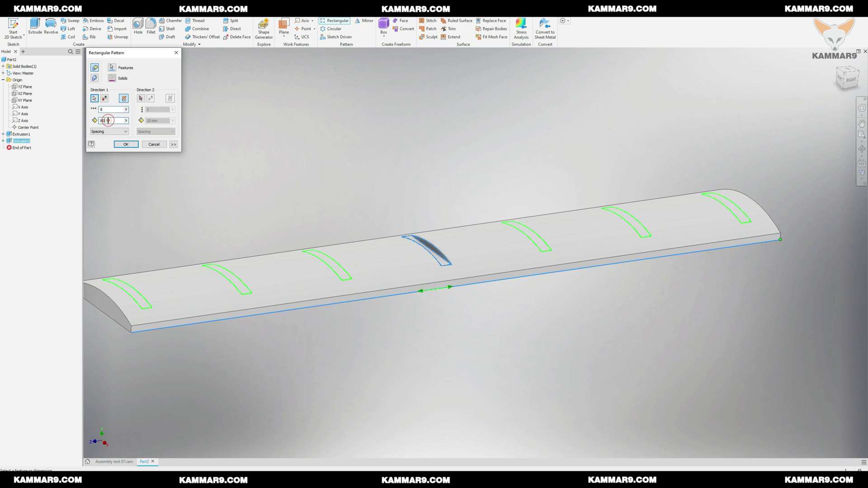
{"action": "scroll", "coordinate": [297, 205], "scroll_direction": "down", "scroll_amount": 3}
{"action": "double_click", "coordinate": [106, 109]}
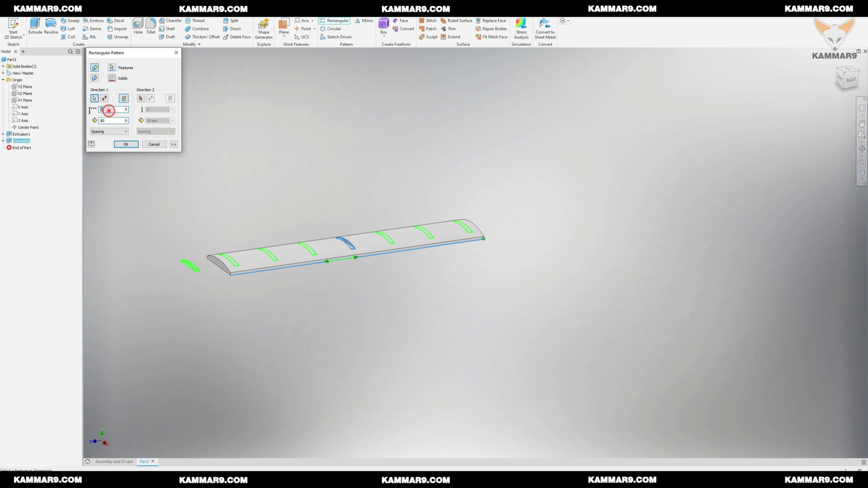
{"action": "type", "text": "7"}
{"action": "key", "text": "Tab"}
{"action": "scroll", "coordinate": [339, 242], "scroll_direction": "up", "scroll_amount": 4}
{"action": "left_click", "coordinate": [126, 144]}
{"action": "scroll", "coordinate": [354, 206], "scroll_direction": "down", "scroll_amount": 3}
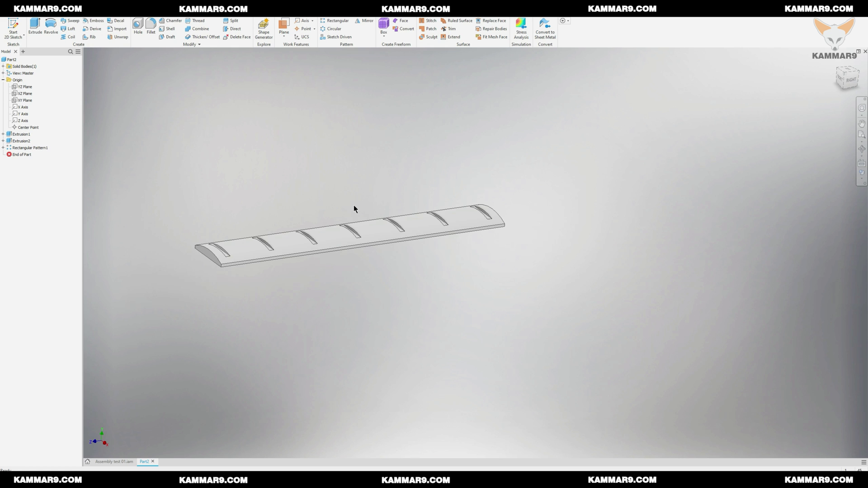
- Start a new 2D sketch on the flat floor of one of the slots
{"action": "middle_click_drag", "start_coordinate": [354, 182], "coordinate": [370, 224]}
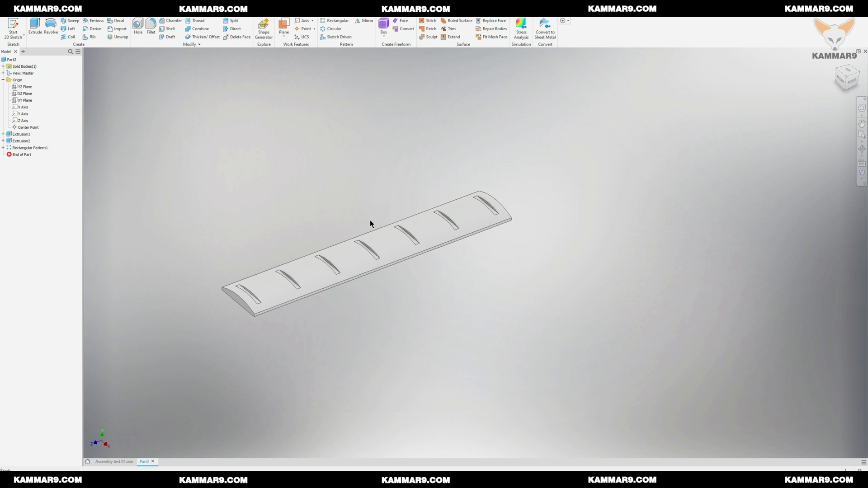
{"action": "middle_click_drag", "start_coordinate": [359, 226], "coordinate": [391, 253], "text": "shift"}
{"action": "scroll", "coordinate": [371, 249], "scroll_direction": "up", "scroll_amount": 5}
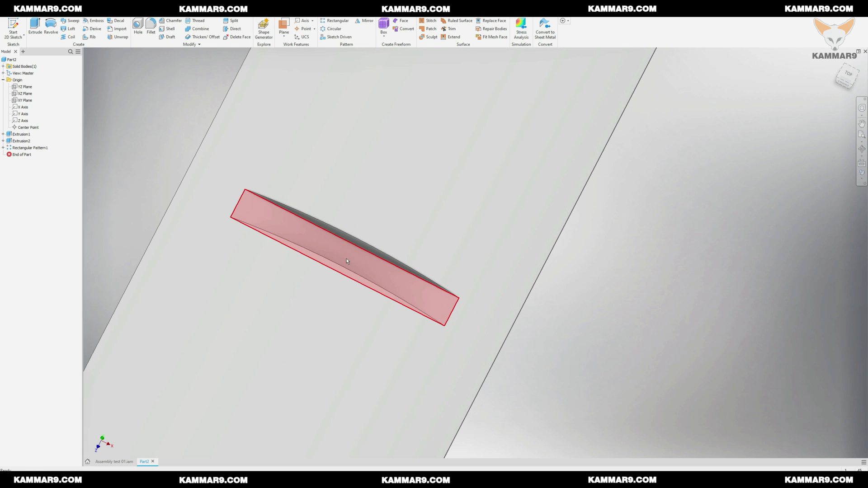
{"action": "left_click", "coordinate": [347, 261]}
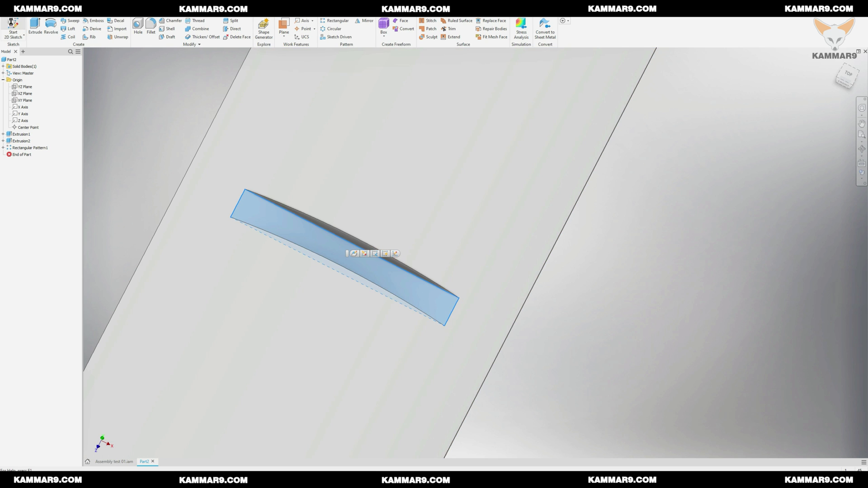
{"action": "left_click", "coordinate": [13, 28]}
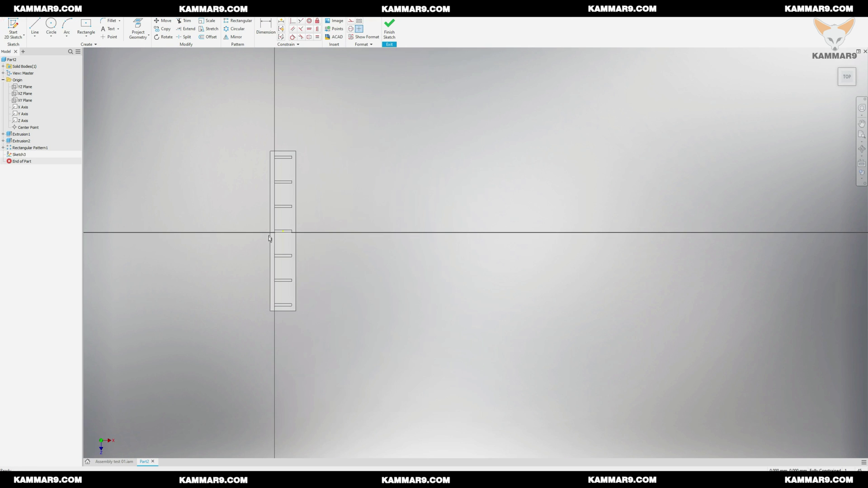
- Draw a two-point rectangle about 7.1 mm wide and 488 mm long across all seven slots, along their ends on the sketch origin axis
{"action": "scroll", "coordinate": [269, 218], "scroll_direction": "down", "scroll_amount": 4}
{"action": "scroll", "coordinate": [323, 240], "scroll_direction": "up", "scroll_amount": 2}
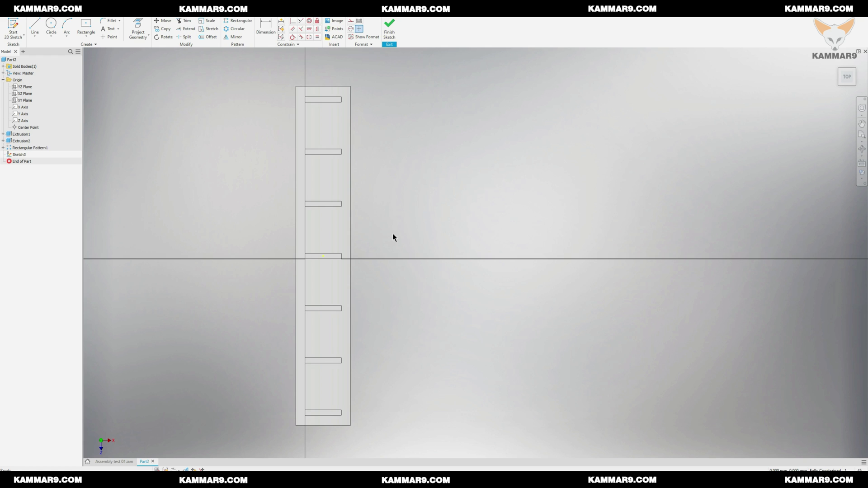
{"action": "scroll", "coordinate": [433, 259], "scroll_direction": "down", "scroll_amount": 5}
{"action": "scroll", "coordinate": [420, 258], "scroll_direction": "up", "scroll_amount": 4}
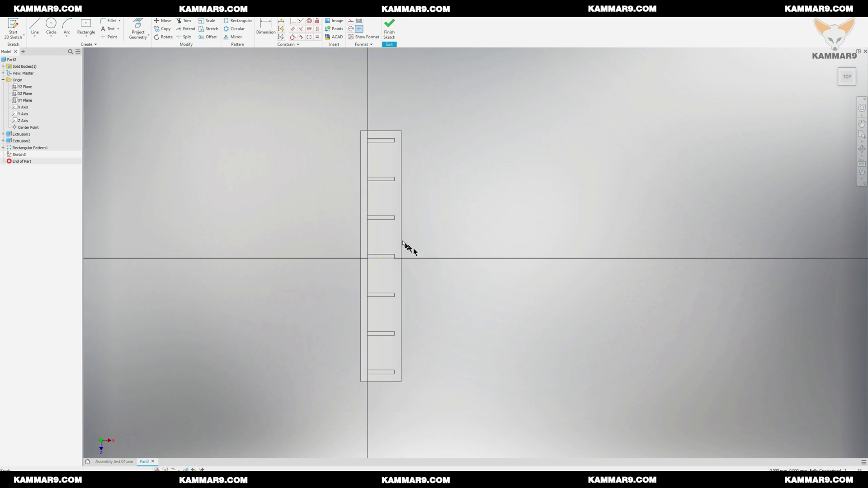
{"action": "left_click", "coordinate": [86, 35]}
{"action": "left_click", "coordinate": [70, 53]}
{"action": "scroll", "coordinate": [384, 138], "scroll_direction": "up", "scroll_amount": 6}
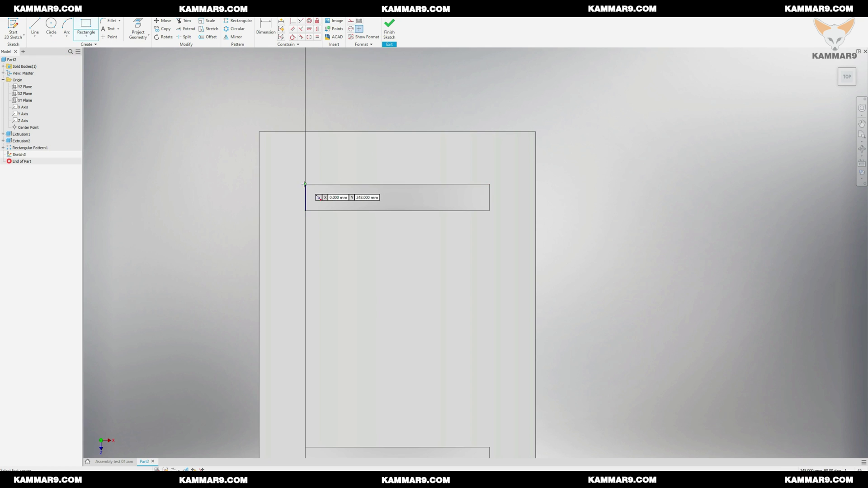
{"action": "left_click", "coordinate": [311, 182]}
{"action": "scroll", "coordinate": [329, 271], "scroll_direction": "down", "scroll_amount": 8}
{"action": "scroll", "coordinate": [329, 285], "scroll_direction": "up", "scroll_amount": 6}
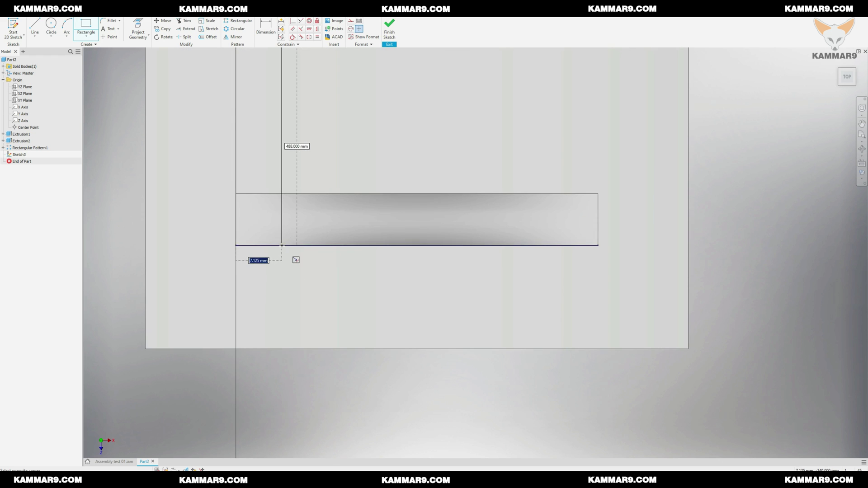
{"action": "left_click", "coordinate": [281, 246]}
- Draw a second rectangle about 7.8 mm wide and 488 mm long along the opposite ends of the slots
{"action": "scroll", "coordinate": [339, 190], "scroll_direction": "down", "scroll_amount": 8}
{"action": "scroll", "coordinate": [340, 144], "scroll_direction": "up", "scroll_amount": 8}
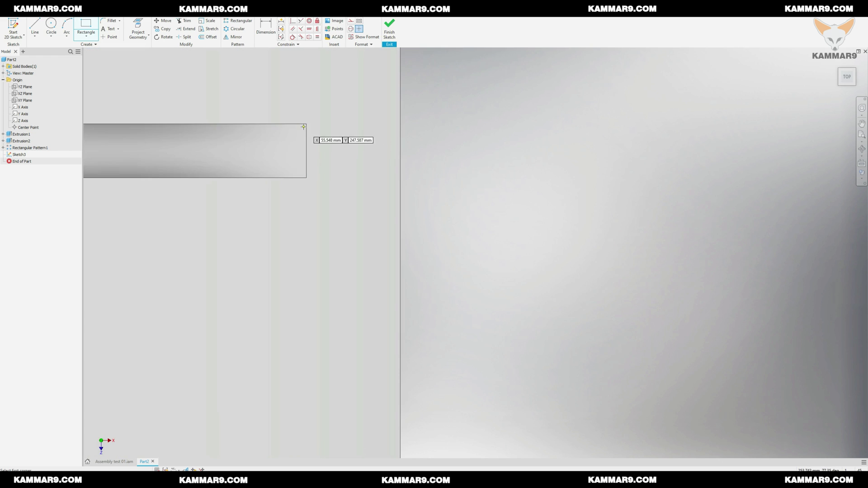
{"action": "left_click", "coordinate": [306, 124]}
{"action": "scroll", "coordinate": [301, 146], "scroll_direction": "down", "scroll_amount": 5}
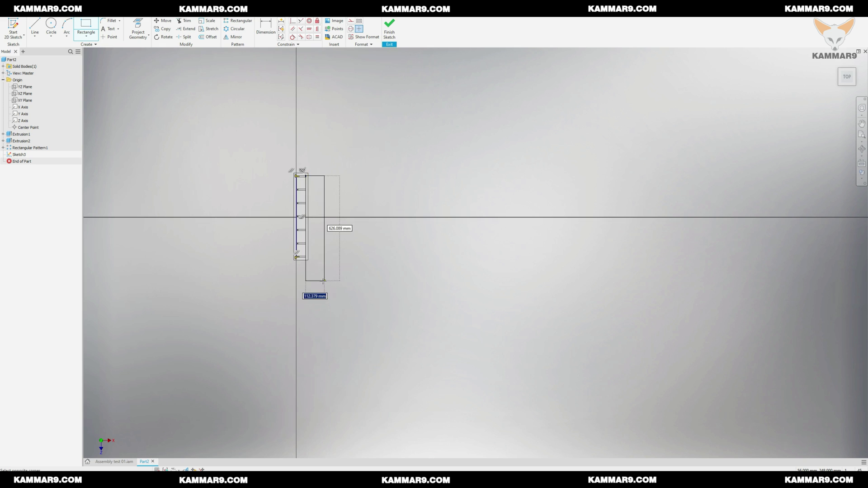
{"action": "scroll", "coordinate": [303, 179], "scroll_direction": "up", "scroll_amount": 8}
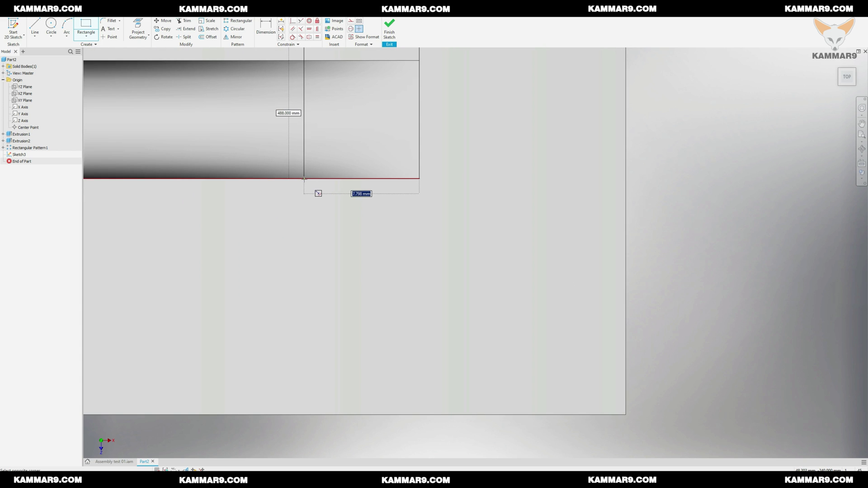
{"action": "left_click", "coordinate": [303, 179]}
{"action": "scroll", "coordinate": [357, 272], "scroll_direction": "down", "scroll_amount": 8}
{"action": "key", "text": "Escape"}
- Dimension the width of the first narrow rectangle at the slots' ends on the origin axis
{"action": "scroll", "coordinate": [351, 190], "scroll_direction": "up", "scroll_amount": 8}
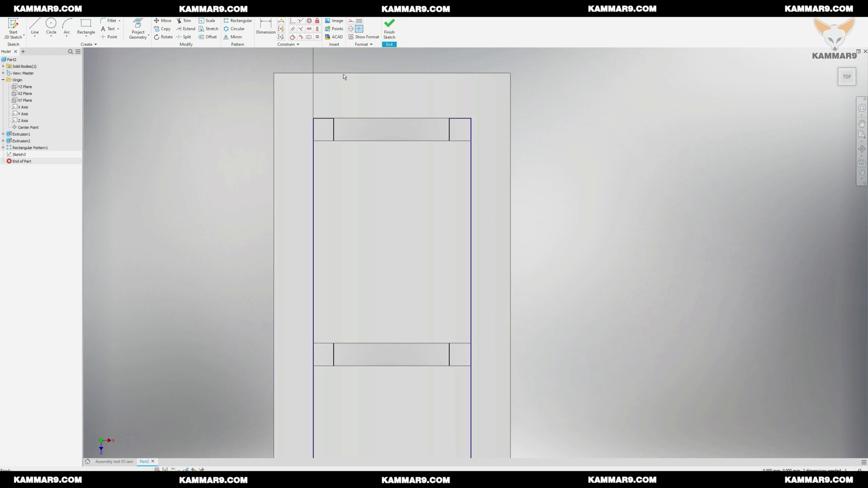
{"action": "key", "text": "d"}
{"action": "left_click", "coordinate": [305, 158]}
{"action": "left_click", "coordinate": [303, 62]}
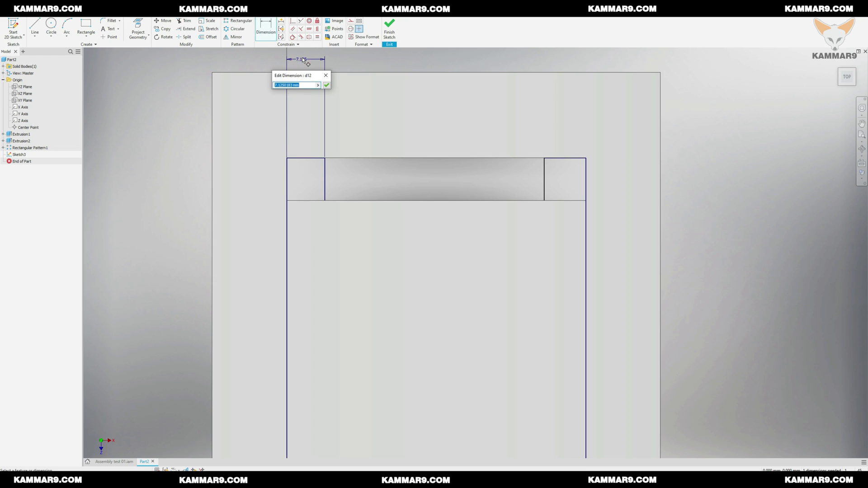
{"action": "key", "text": "Return"}
{"action": "key", "text": "Escape"}
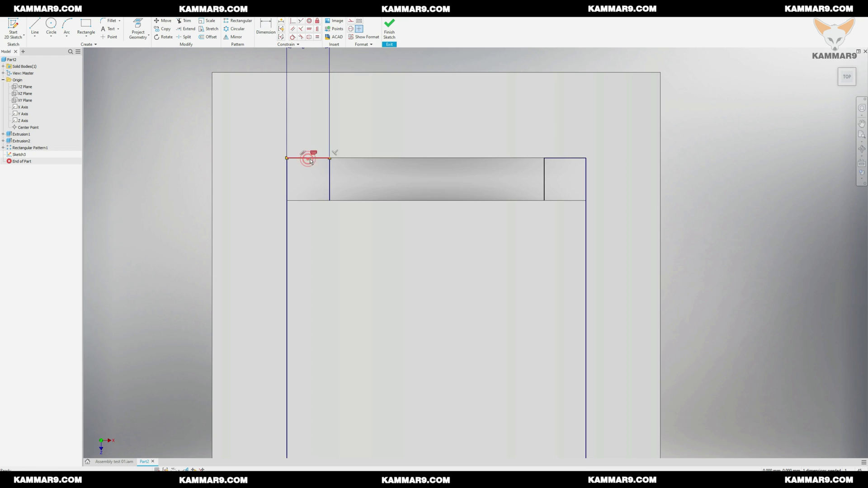
- Apply an equal constraint to the short edges of the two narrow rectangles so their widths match
{"action": "left_click", "coordinate": [306, 158]}
{"action": "left_click", "coordinate": [555, 159], "text": "ctrl"}
{"action": "left_click", "coordinate": [317, 37]}
{"action": "scroll", "coordinate": [395, 185], "scroll_direction": "up", "scroll_amount": 8}
{"action": "scroll", "coordinate": [400, 362], "scroll_direction": "down", "scroll_amount": 8}
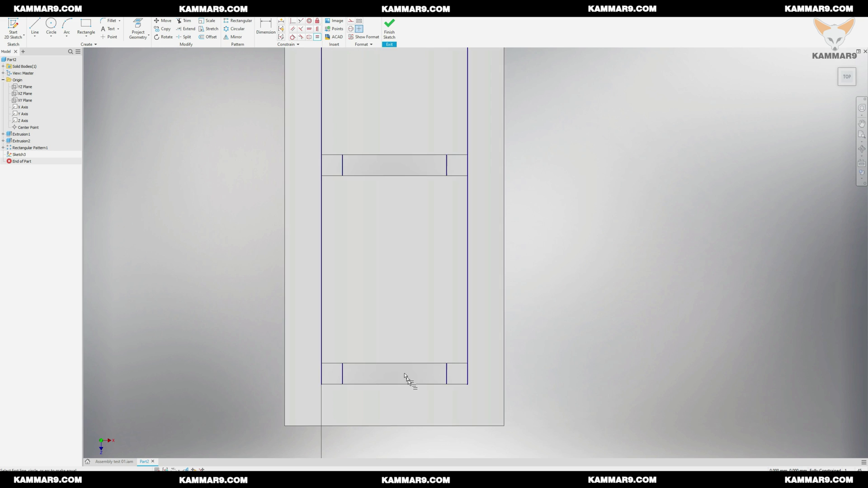
{"action": "key", "text": "Escape"}
{"action": "scroll", "coordinate": [288, 385], "scroll_direction": "up", "scroll_amount": 5}
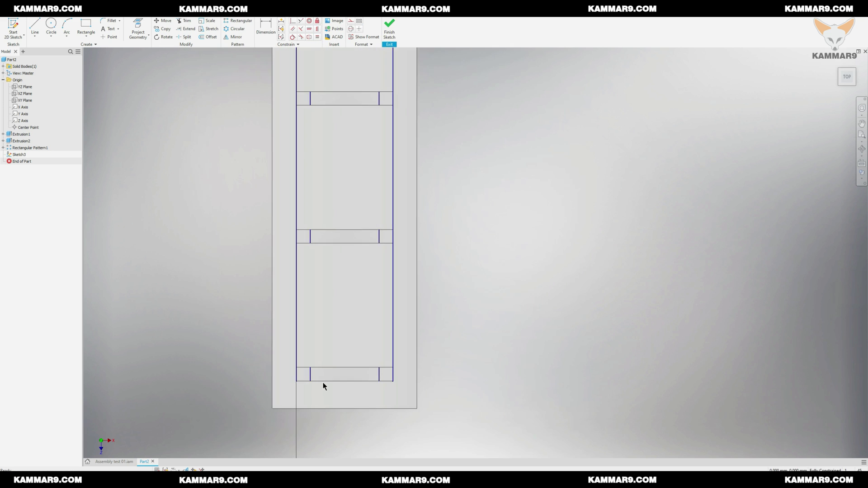
- Extrude both narrow rectangle profiles as a Through All cut in the default direction from the sketch plane
{"action": "mouse_move", "coordinate": [380, 364]}
{"action": "middle_mouse_down", "text": "shift"}
{"action": "mouse_move", "coordinate": [396, 337]}
{"action": "mouse_move", "coordinate": [374, 304]}
{"action": "mouse_move", "coordinate": [344, 322]}
{"action": "mouse_move", "coordinate": [353, 316]}
{"action": "middle_mouse_up", "text": "shift"}
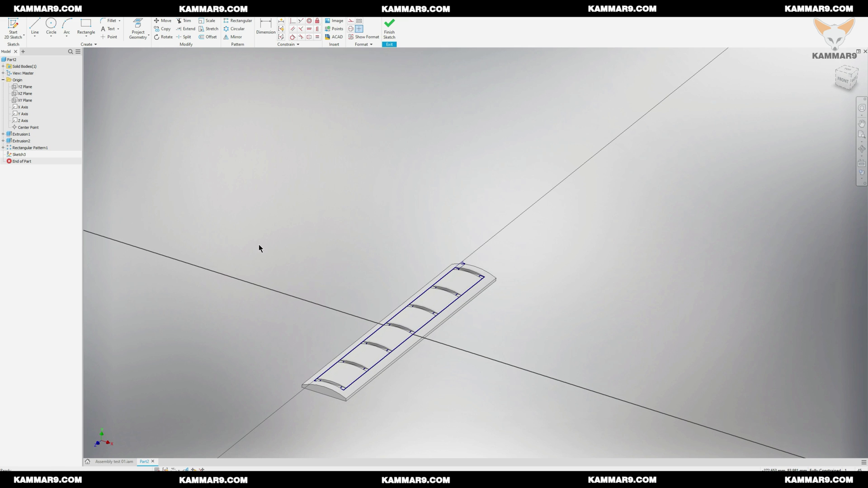
{"action": "left_click", "coordinate": [30, 15]}
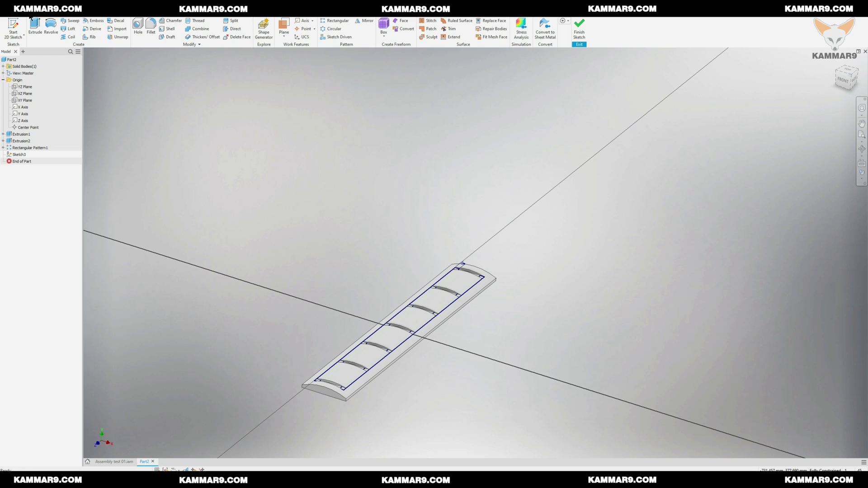
{"action": "left_click", "coordinate": [36, 29]}
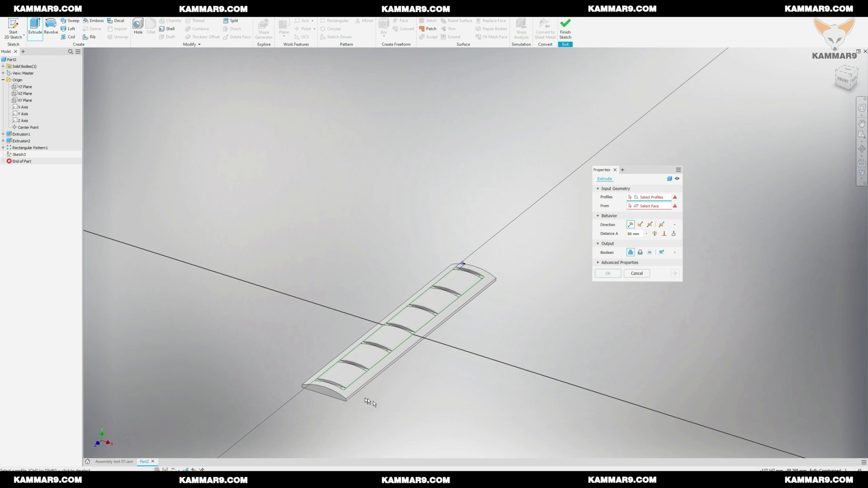
{"action": "scroll", "coordinate": [373, 401], "scroll_direction": "down", "scroll_amount": 5}
{"action": "left_click", "coordinate": [303, 382]}
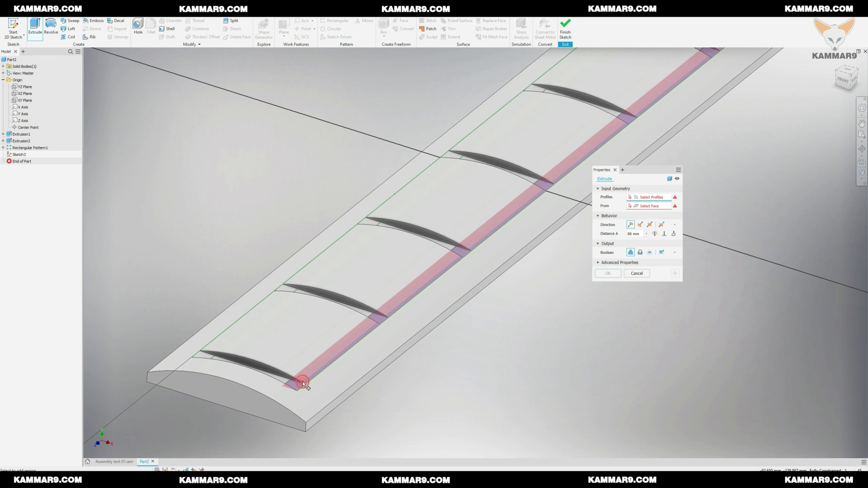
{"action": "left_click", "coordinate": [207, 356]}
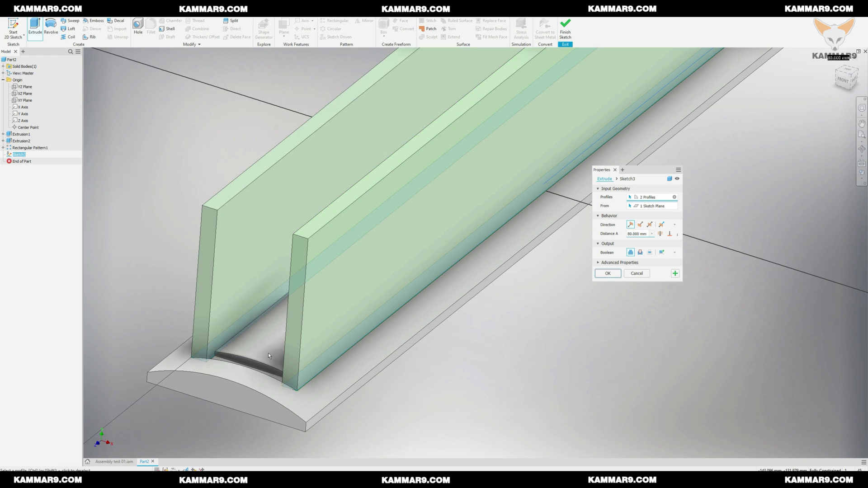
{"action": "left_click", "coordinate": [640, 252]}
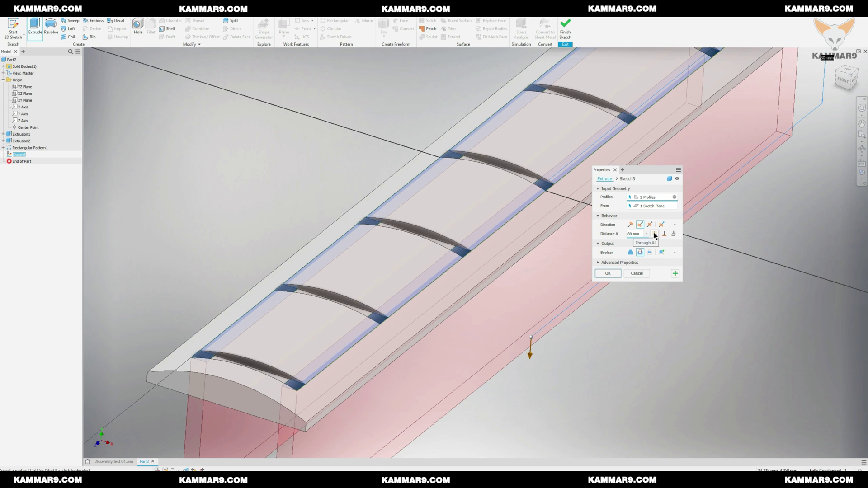
{"action": "left_click", "coordinate": [654, 234]}
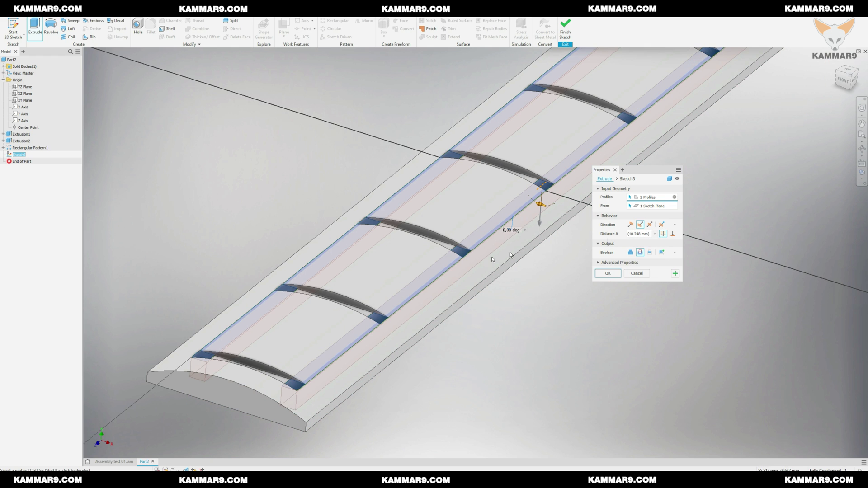
{"action": "middle_click_drag", "start_coordinate": [306, 288], "coordinate": [281, 274]}
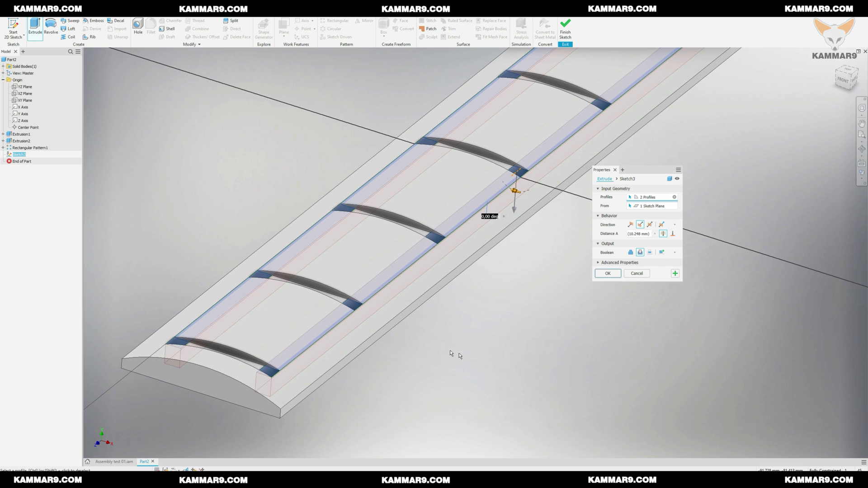
{"action": "left_click", "coordinate": [631, 225]}
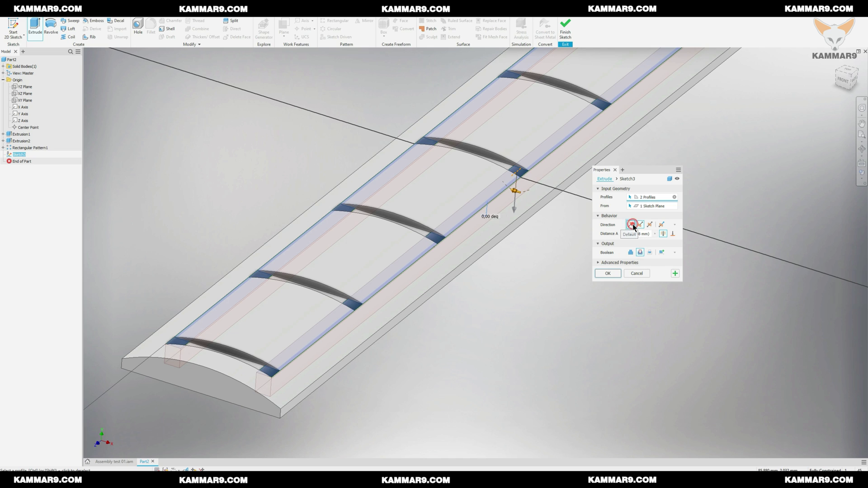
{"action": "left_click", "coordinate": [619, 274]}
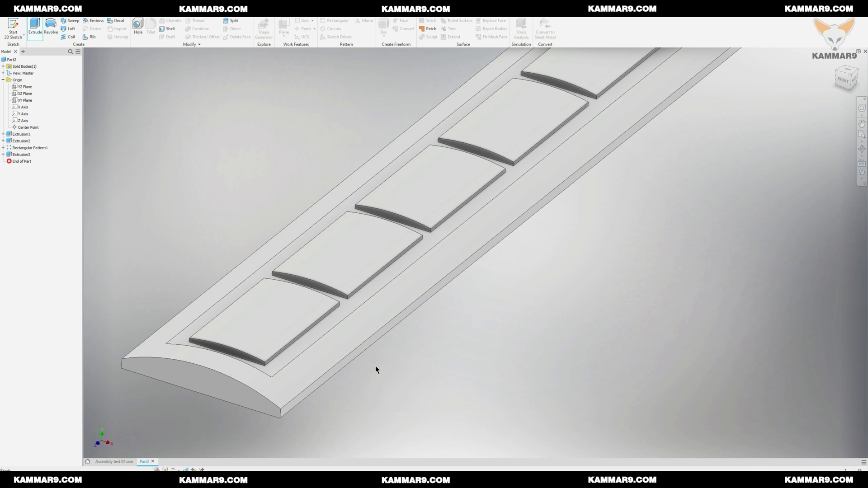
- Start a 10 mm fillet on three vertical corner edges of the first raised pad and the nearest corner of the second
{"action": "scroll", "coordinate": [375, 369], "scroll_direction": "down", "scroll_amount": 5}
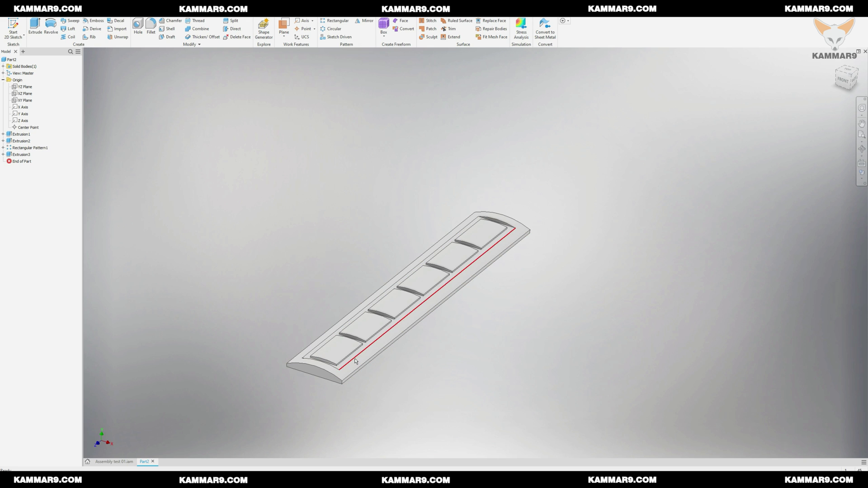
{"action": "left_click", "coordinate": [274, 276]}
{"action": "left_click", "coordinate": [149, 31]}
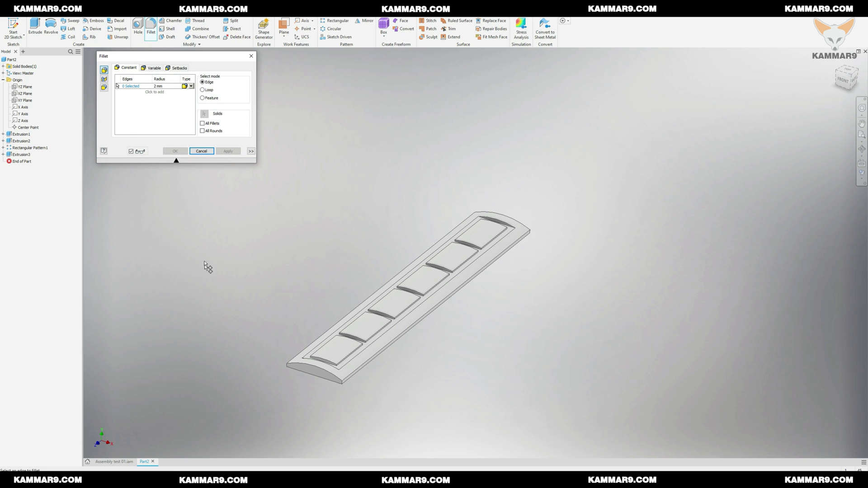
{"action": "left_click", "coordinate": [162, 85]}
{"action": "type", "text": "10"}
{"action": "scroll", "coordinate": [342, 354], "scroll_direction": "up", "scroll_amount": 5}
{"action": "left_click", "coordinate": [343, 353]}
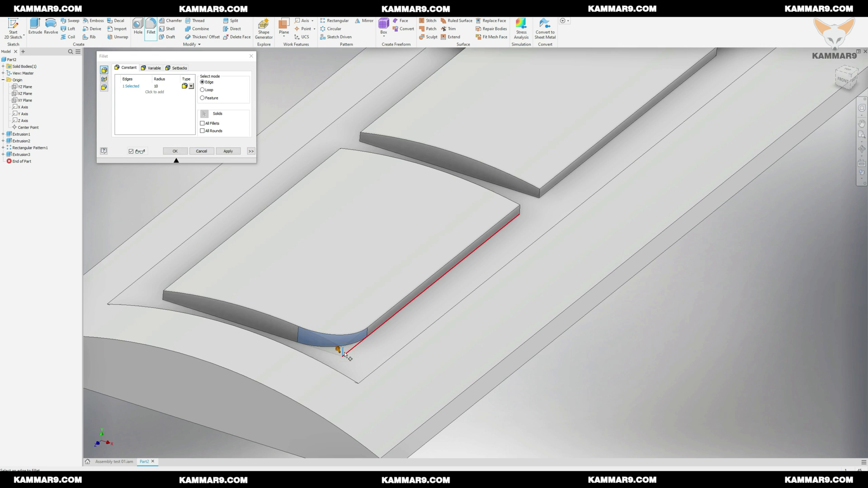
{"action": "left_click", "coordinate": [163, 296]}
{"action": "left_click", "coordinate": [520, 209]}
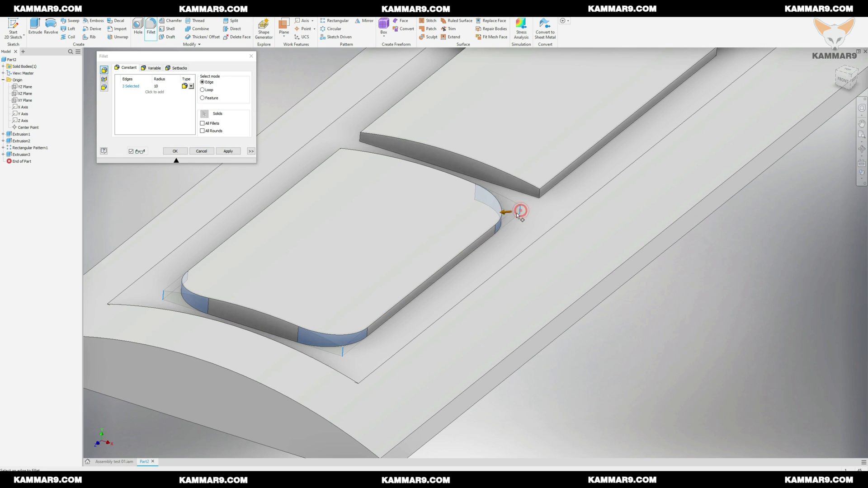
{"action": "left_click", "coordinate": [540, 194]}
- Add the next vertical corner edges of the second, third and fourth pads on the same long side to the 10 mm fillet
{"action": "scroll", "coordinate": [366, 297], "scroll_direction": "down", "scroll_amount": 5}
{"action": "scroll", "coordinate": [424, 256], "scroll_direction": "up", "scroll_amount": 8}
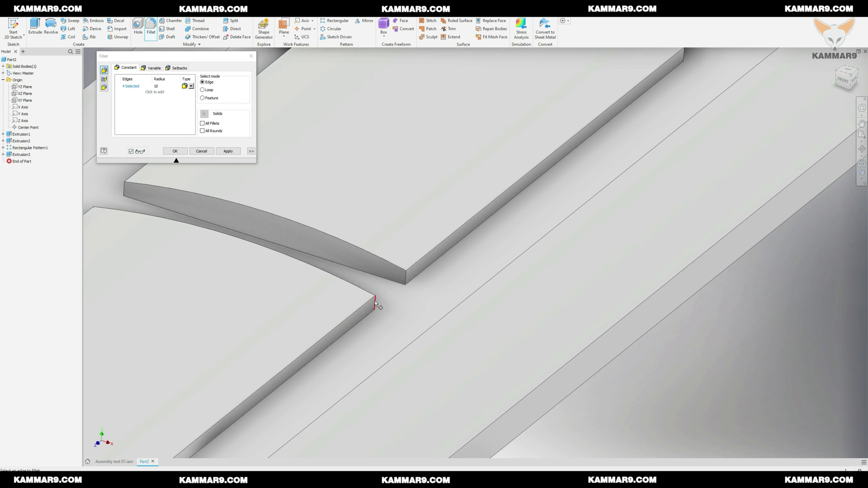
{"action": "left_click", "coordinate": [374, 302]}
{"action": "left_click", "coordinate": [406, 278]}
{"action": "scroll", "coordinate": [418, 334], "scroll_direction": "down", "scroll_amount": 6}
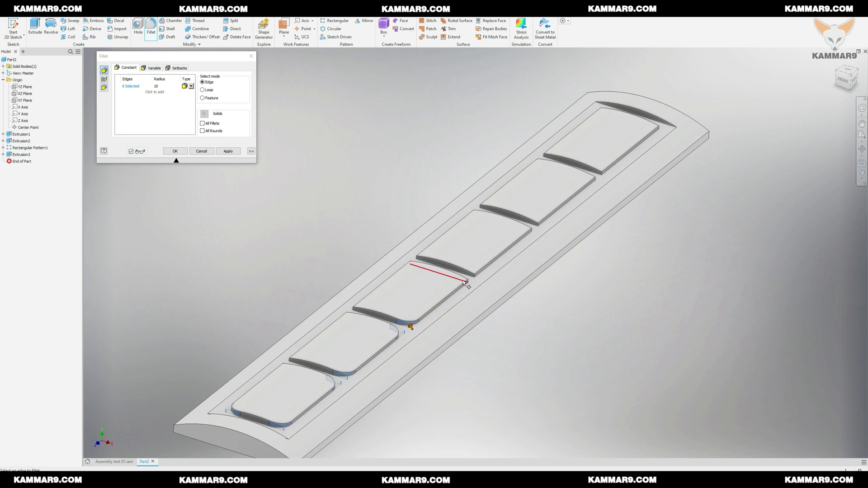
{"action": "scroll", "coordinate": [450, 271], "scroll_direction": "up", "scroll_amount": 7}
{"action": "left_click", "coordinate": [481, 289]}
{"action": "left_click", "coordinate": [507, 262]}
- Include the remaining same-side vertical corner edges of the fourth, fifth and sixth pads in the 10 mm fillet
{"action": "scroll", "coordinate": [507, 263], "scroll_direction": "down", "scroll_amount": 6}
{"action": "scroll", "coordinate": [433, 319], "scroll_direction": "up", "scroll_amount": 8}
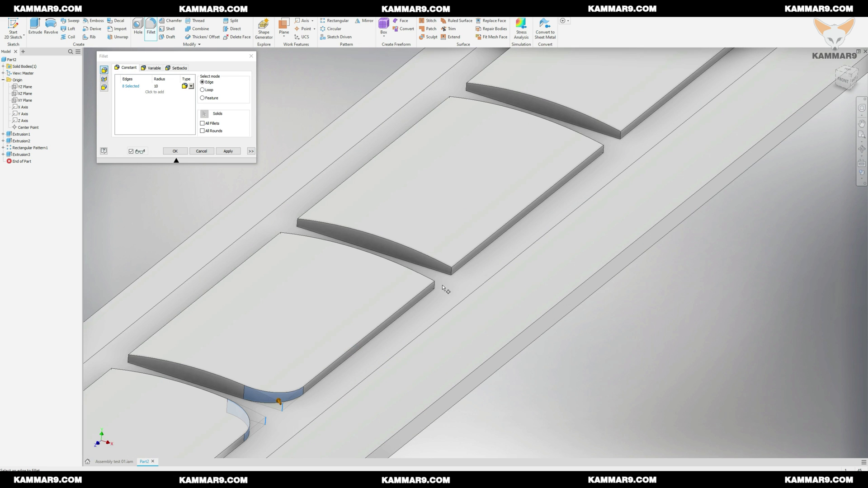
{"action": "left_click", "coordinate": [419, 285]}
{"action": "left_click", "coordinate": [448, 270]}
{"action": "left_click", "coordinate": [602, 150]}
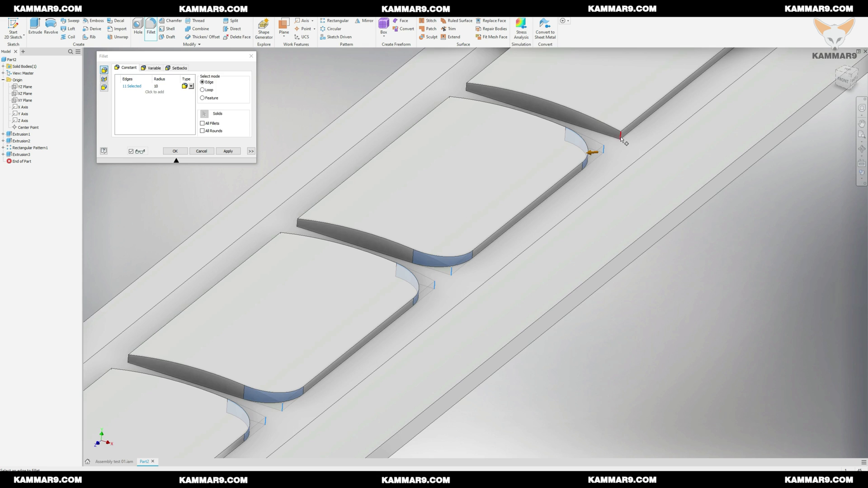
{"action": "left_click", "coordinate": [620, 136]}
{"action": "scroll", "coordinate": [524, 276], "scroll_direction": "down", "scroll_amount": 5}
{"action": "scroll", "coordinate": [582, 193], "scroll_direction": "up", "scroll_amount": 8}
{"action": "left_click", "coordinate": [780, 192]}
{"action": "scroll", "coordinate": [605, 214], "scroll_direction": "down", "scroll_amount": 7}
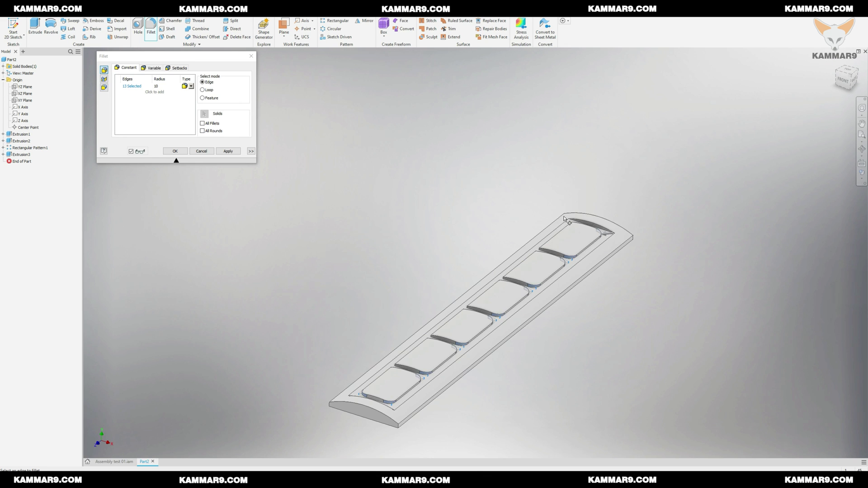
- On the opposite long side, add the first pad's last corner, both second-pad corners and the third pad's nearest corner to the fillet
{"action": "middle_click_drag", "start_coordinate": [405, 368], "coordinate": [506, 384], "text": "shift"}
{"action": "scroll", "coordinate": [497, 389], "scroll_direction": "down", "scroll_amount": 6}
{"action": "scroll", "coordinate": [499, 384], "scroll_direction": "up", "scroll_amount": 8}
{"action": "left_click", "coordinate": [498, 356]}
{"action": "left_click", "coordinate": [449, 332]}
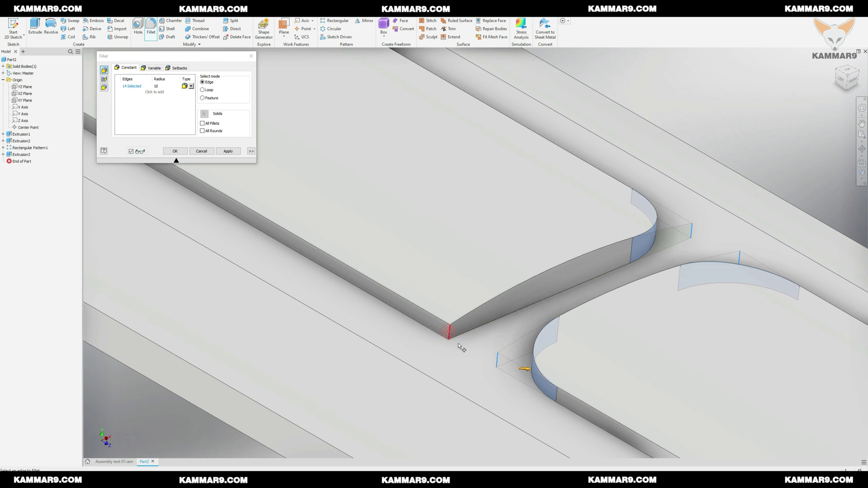
{"action": "scroll", "coordinate": [460, 346], "scroll_direction": "down", "scroll_amount": 7}
{"action": "scroll", "coordinate": [510, 372], "scroll_direction": "up", "scroll_amount": 8}
{"action": "left_click", "coordinate": [458, 295]}
{"action": "left_click", "coordinate": [406, 266]}
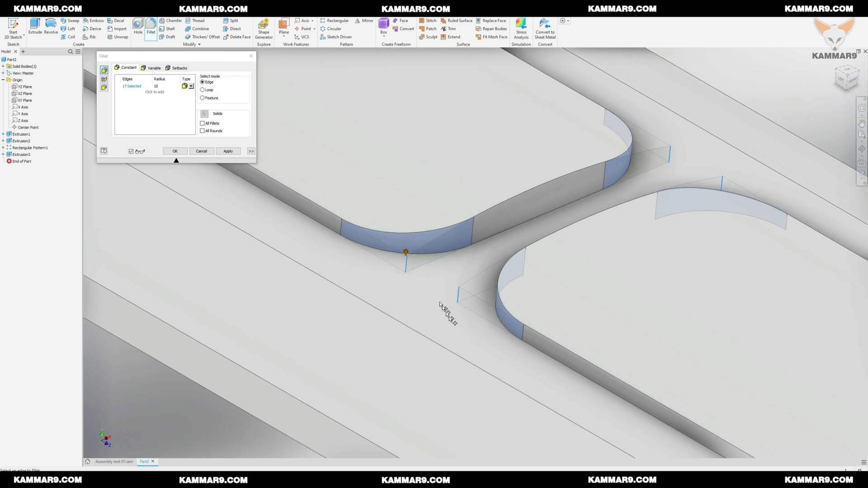
- Add the remaining opposite-side vertical corner edges of the third, fourth and fifth pads to the 10 mm fillet
{"action": "scroll", "coordinate": [448, 342], "scroll_direction": "down", "scroll_amount": 7}
{"action": "scroll", "coordinate": [341, 264], "scroll_direction": "up", "scroll_amount": 6}
{"action": "left_click", "coordinate": [320, 299]}
{"action": "left_click", "coordinate": [281, 278]}
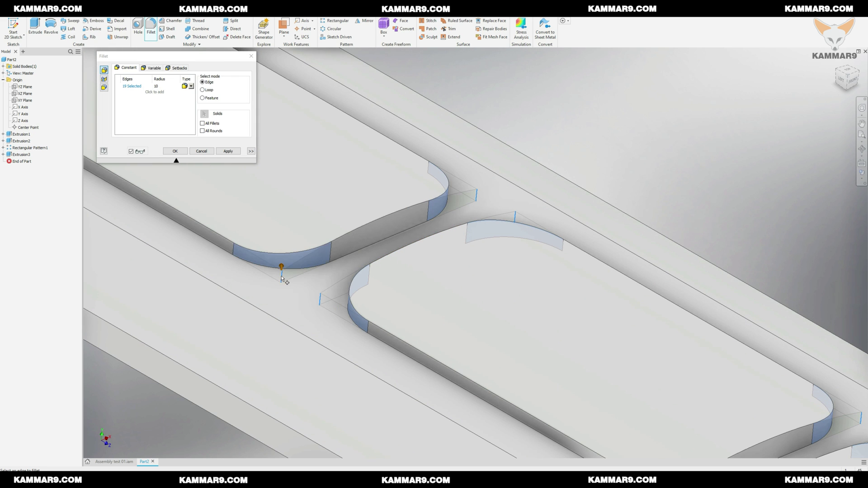
{"action": "scroll", "coordinate": [415, 329], "scroll_direction": "down", "scroll_amount": 7}
{"action": "scroll", "coordinate": [291, 276], "scroll_direction": "up", "scroll_amount": 3}
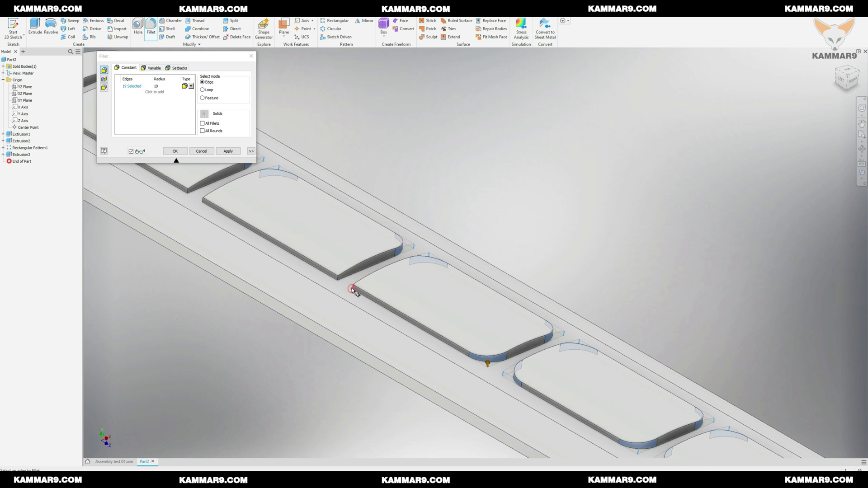
{"action": "left_click", "coordinate": [353, 288]}
{"action": "left_click", "coordinate": [338, 279]}
{"action": "left_click", "coordinate": [202, 201]}
- Add the sixth pad's two remaining vertical corner edges and apply the 10 mm fillet to all the pads
{"action": "left_click", "coordinate": [190, 192]}
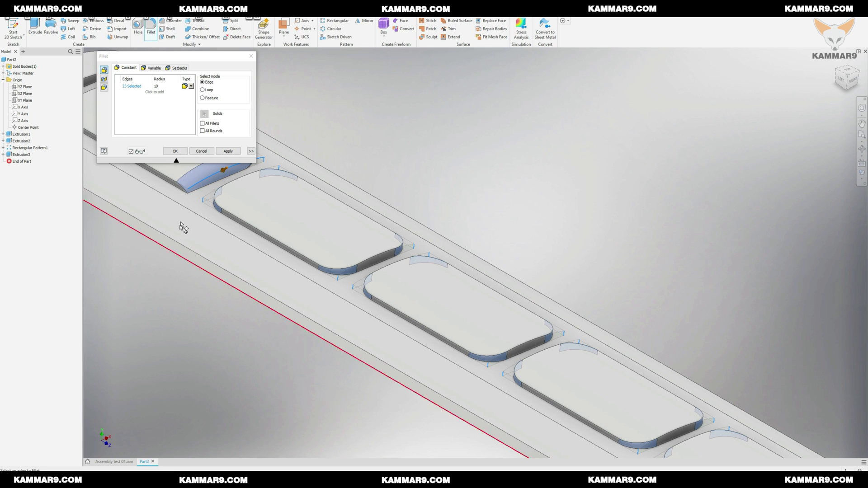
{"action": "left_click", "coordinate": [197, 192], "text": "ctrl"}
{"action": "left_click", "coordinate": [188, 191]}
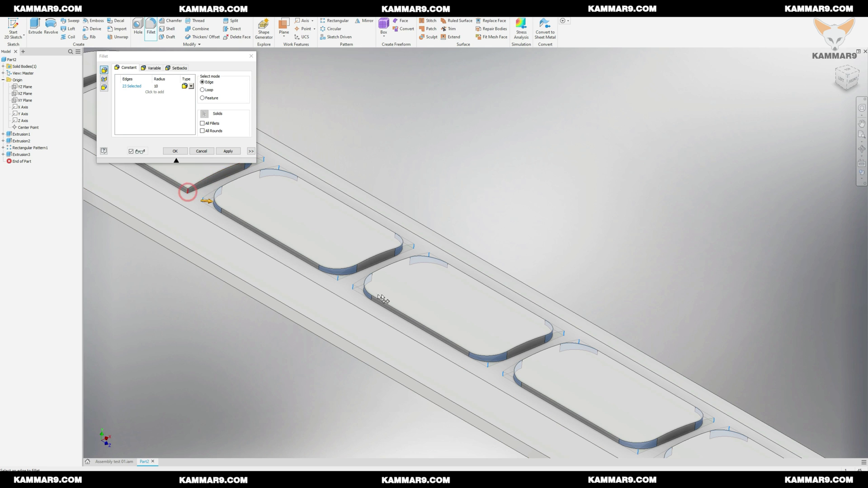
{"action": "scroll", "coordinate": [605, 429], "scroll_direction": "up", "scroll_amount": 2}
{"action": "scroll", "coordinate": [289, 225], "scroll_direction": "down", "scroll_amount": 3}
{"action": "left_click", "coordinate": [199, 225]}
{"action": "scroll", "coordinate": [198, 221], "scroll_direction": "down", "scroll_amount": 5}
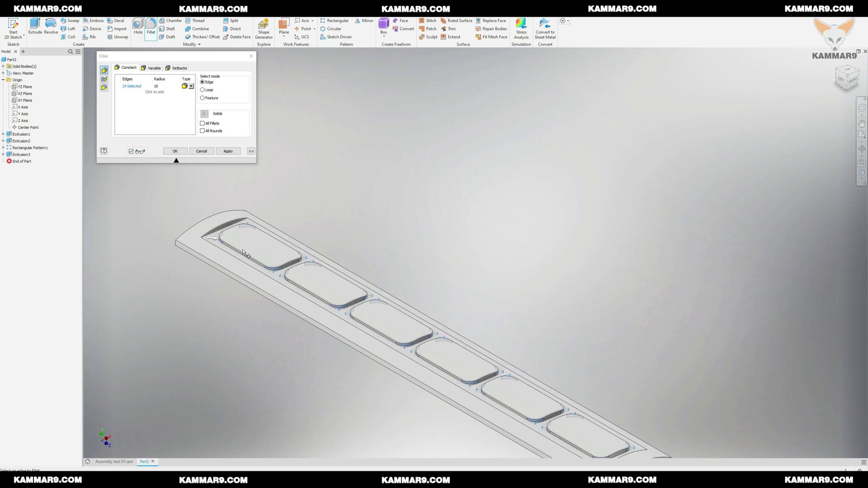
{"action": "scroll", "coordinate": [208, 165], "scroll_direction": "up", "scroll_amount": 2}
{"action": "left_click", "coordinate": [175, 151]}
{"action": "left_click", "coordinate": [356, 199]}
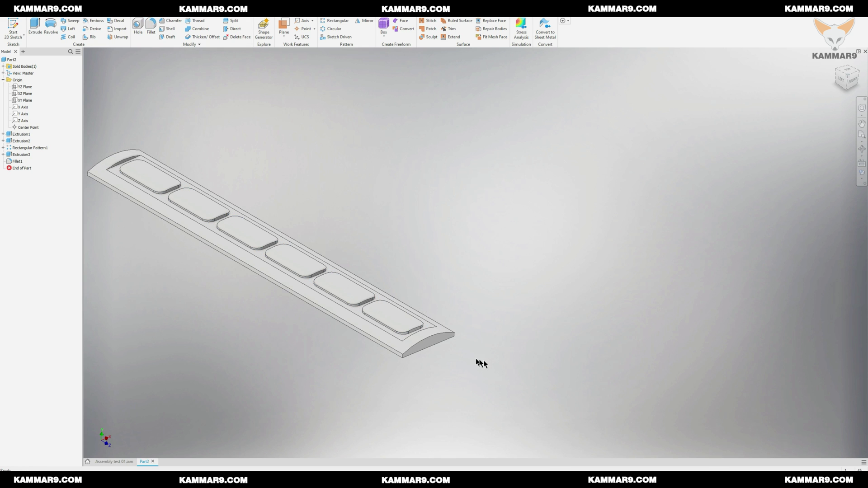
- Start a 2 mm fillet on the bottom edge loops of the first three raised pads
{"action": "scroll", "coordinate": [450, 341], "scroll_direction": "down", "scroll_amount": 2}
{"action": "middle_click_drag", "start_coordinate": [449, 340], "coordinate": [396, 355], "text": "shift"}
{"action": "scroll", "coordinate": [395, 354], "scroll_direction": "up", "scroll_amount": 5}
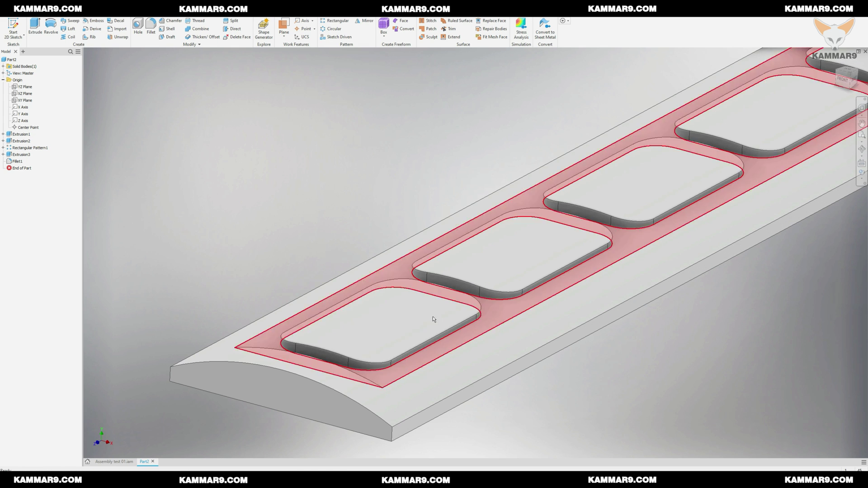
{"action": "left_click", "coordinate": [149, 35]}
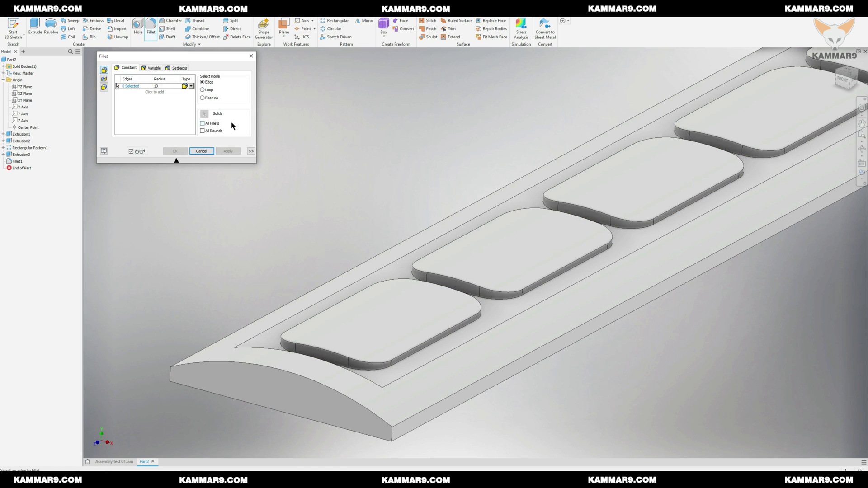
{"action": "left_click", "coordinate": [160, 87]}
{"action": "type", "text": "2"}
{"action": "key", "text": "Return"}
{"action": "left_click", "coordinate": [381, 367]}
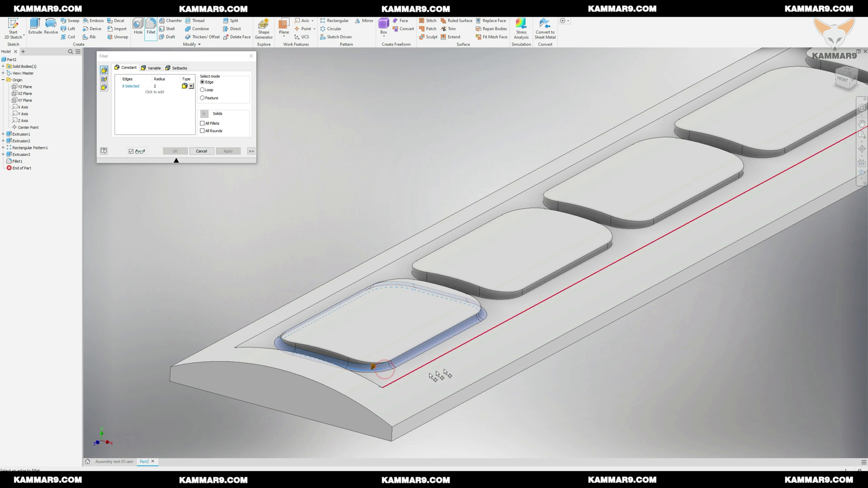
{"action": "left_click", "coordinate": [518, 298]}
{"action": "left_click", "coordinate": [657, 227]}
- Add the bottom edge loops of the last three pads and apply the 2 mm fillet
{"action": "scroll", "coordinate": [235, 327], "scroll_direction": "up", "scroll_amount": 6}
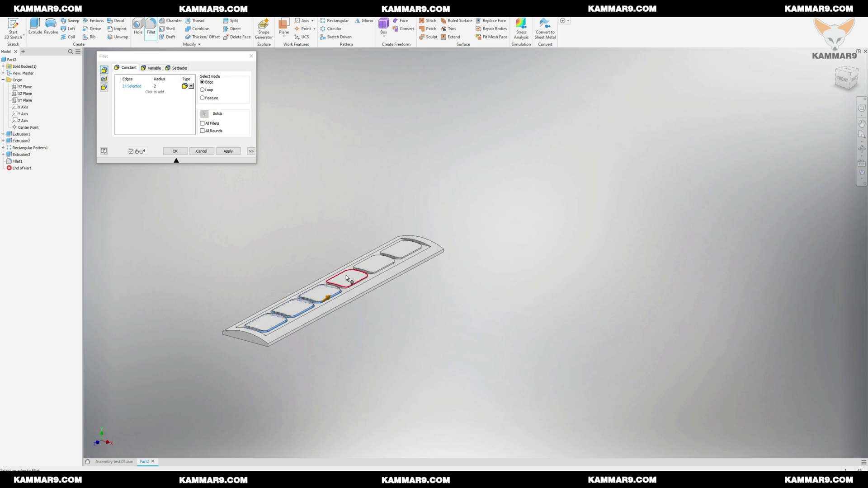
{"action": "scroll", "coordinate": [349, 281], "scroll_direction": "down", "scroll_amount": 5}
{"action": "left_click", "coordinate": [357, 294]}
{"action": "left_click", "coordinate": [460, 243]}
{"action": "left_click", "coordinate": [547, 189]}
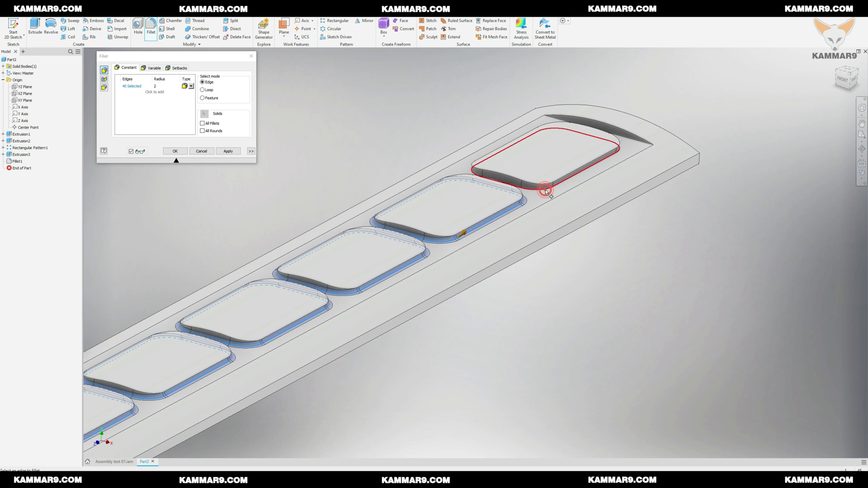
{"action": "left_click", "coordinate": [176, 152]}
{"action": "scroll", "coordinate": [189, 78], "scroll_direction": "down", "scroll_amount": 5}
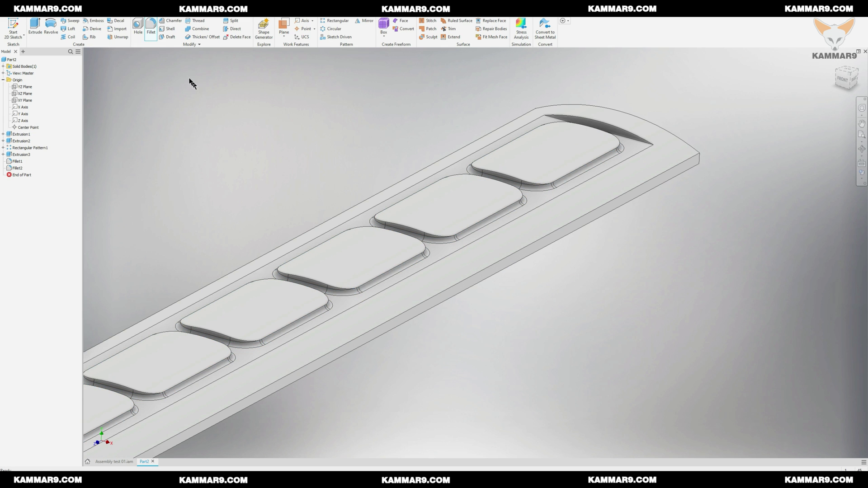
- Start a 3 mm fillet on the top edge loops of the first four raised pads
{"action": "left_click", "coordinate": [151, 28]}
{"action": "scroll", "coordinate": [244, 361], "scroll_direction": "up", "scroll_amount": 3}
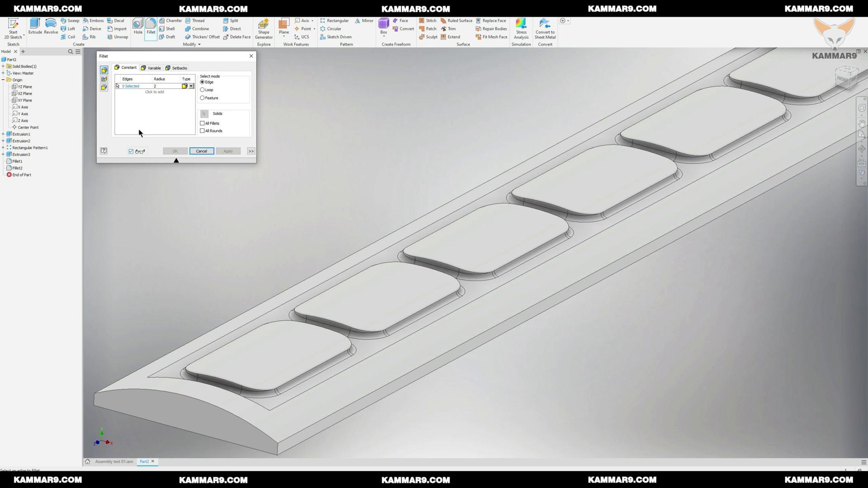
{"action": "left_click", "coordinate": [156, 86]}
{"action": "left_click", "coordinate": [166, 118]}
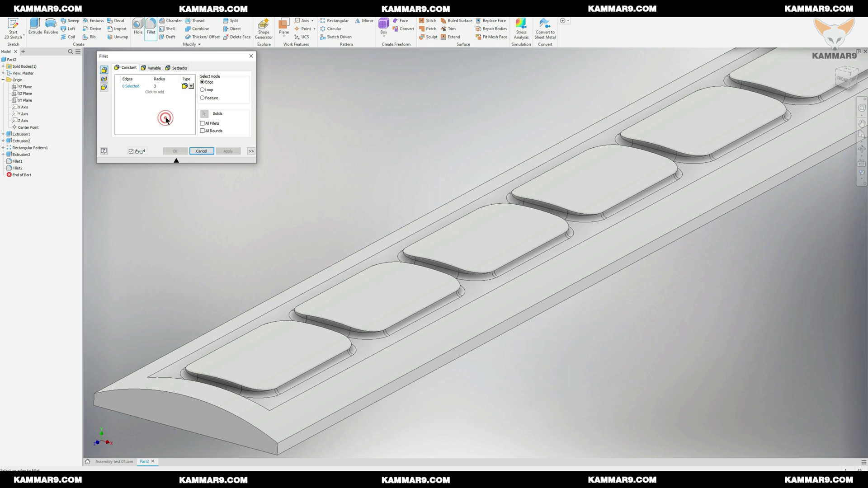
{"action": "left_click", "coordinate": [241, 387]}
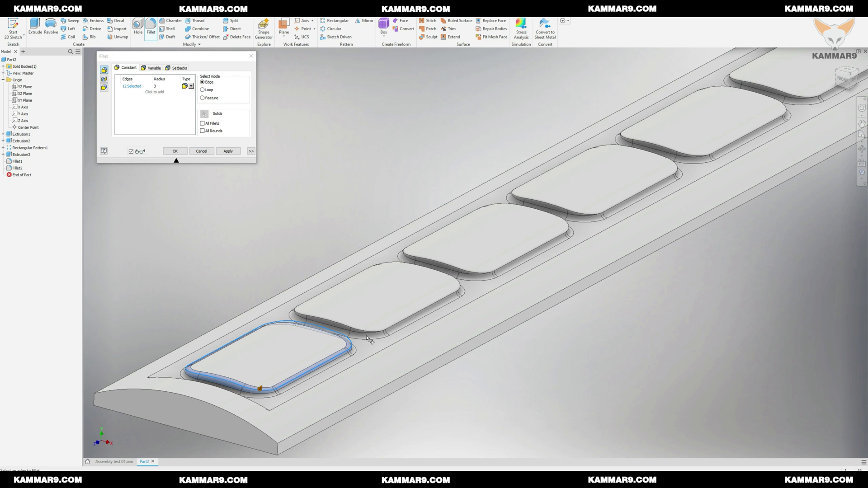
{"action": "left_click", "coordinate": [458, 302]}
{"action": "left_click", "coordinate": [478, 272]}
{"action": "left_click", "coordinate": [586, 213]}
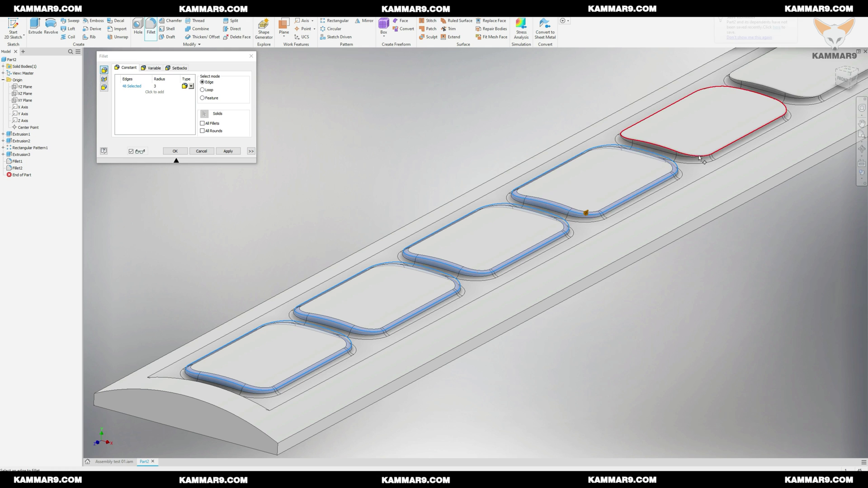
- Add the top edge loops of the last two pads and apply the 3 mm fillet
{"action": "left_click", "coordinate": [695, 155]}
{"action": "scroll", "coordinate": [374, 349], "scroll_direction": "up", "scroll_amount": 4}
{"action": "scroll", "coordinate": [489, 275], "scroll_direction": "down", "scroll_amount": 5}
{"action": "left_click", "coordinate": [619, 211]}
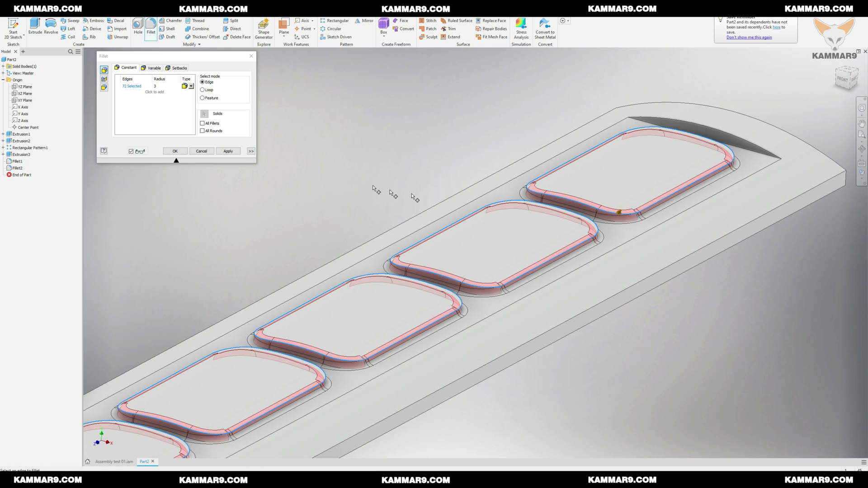
{"action": "left_click", "coordinate": [176, 151]}
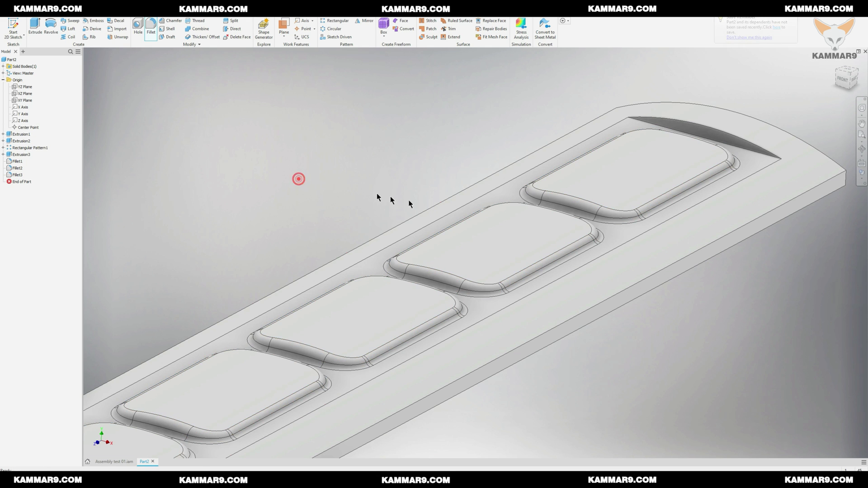
{"action": "scroll", "coordinate": [334, 216], "scroll_direction": "up", "scroll_amount": 3}
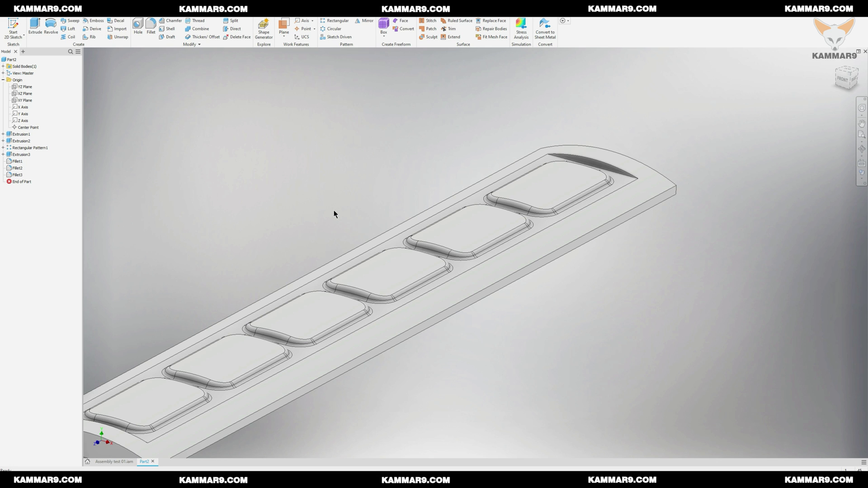
{"action": "scroll", "coordinate": [391, 235], "scroll_direction": "up", "scroll_amount": 3}
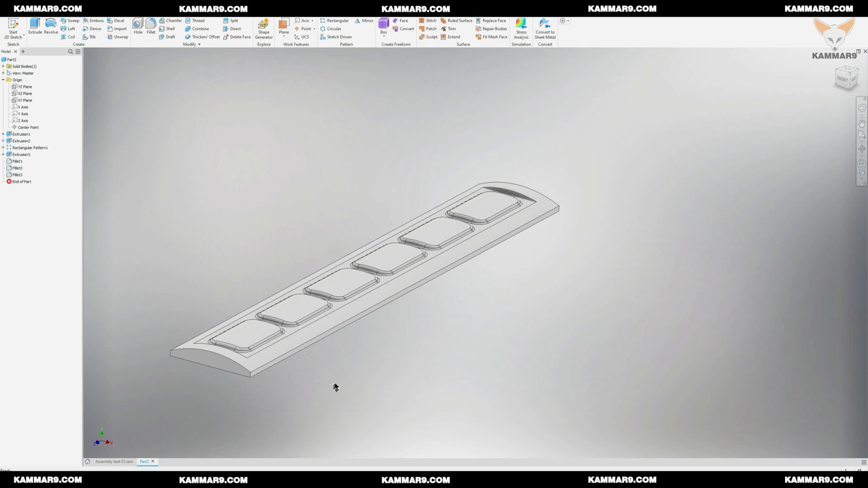
- Create a work plane offset 8 mm from the part's flat bottom face, towards the arched side
{"action": "middle_click_drag", "start_coordinate": [334, 382], "coordinate": [335, 357], "text": "shift"}
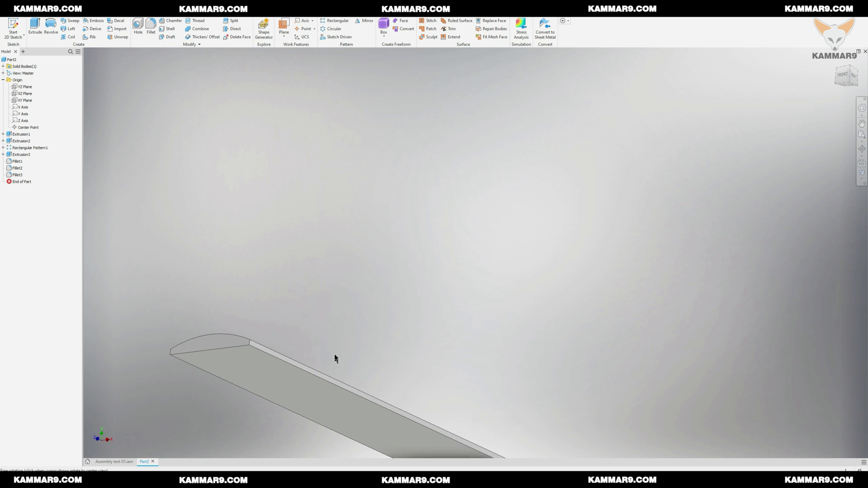
{"action": "left_click", "coordinate": [285, 39]}
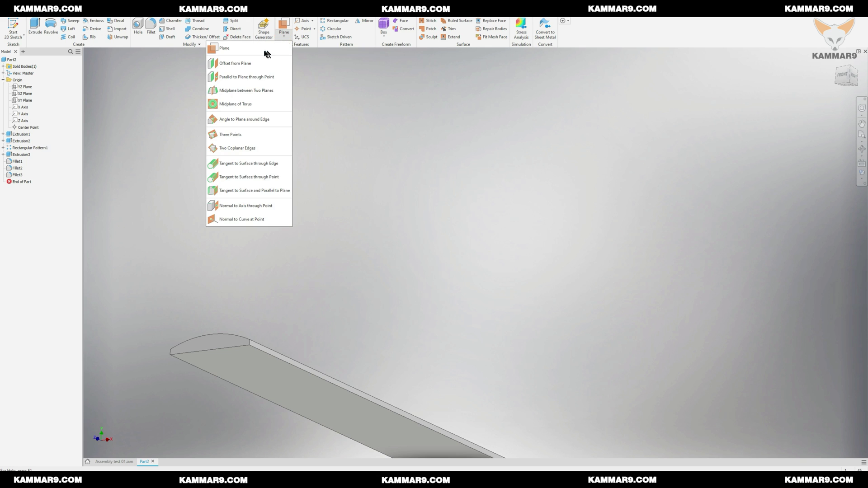
{"action": "left_click", "coordinate": [235, 63]}
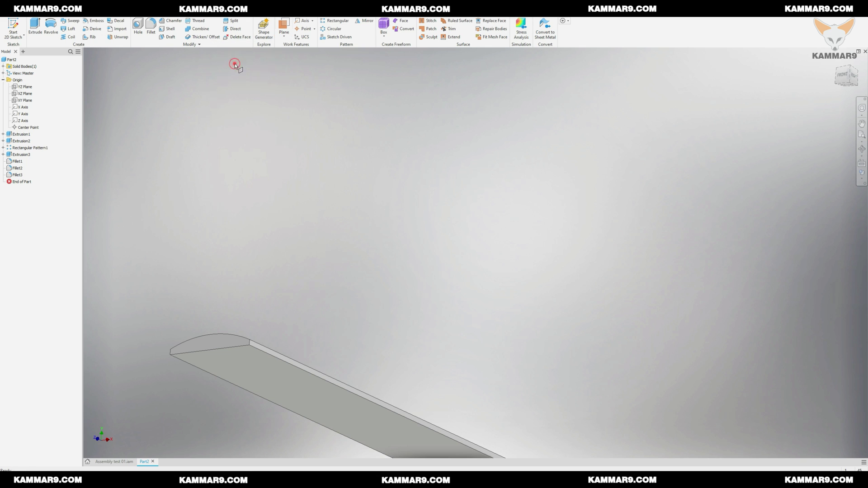
{"action": "left_click", "coordinate": [261, 362]}
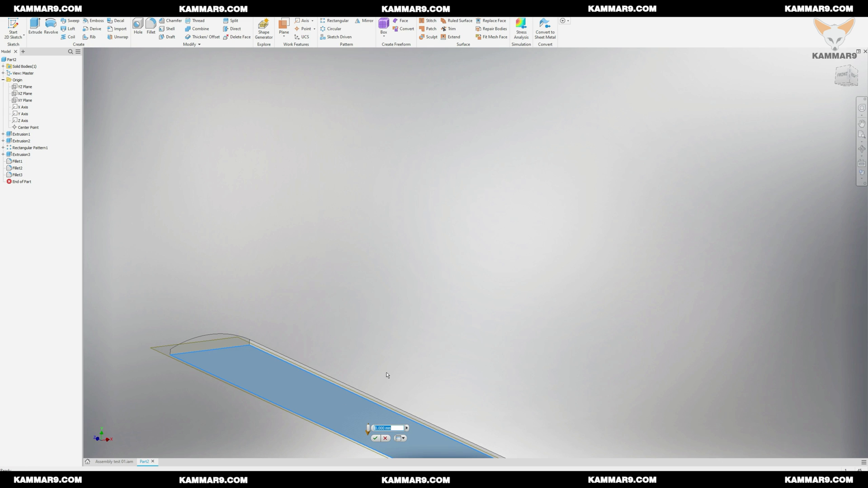
{"action": "type", "text": "8"}
{"action": "middle_click_drag", "start_coordinate": [346, 371], "coordinate": [362, 362], "text": "shift"}
{"action": "scroll", "coordinate": [362, 361], "scroll_direction": "down", "scroll_amount": 3}
{"action": "left_click_drag", "start_coordinate": [376, 361], "coordinate": [378, 312]}
{"action": "key", "text": "Return"}
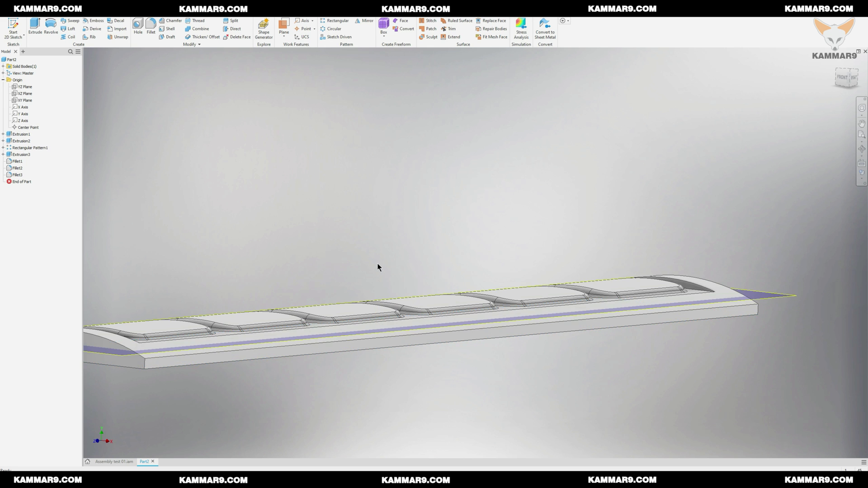
{"action": "middle_click_drag", "start_coordinate": [378, 266], "coordinate": [365, 278], "text": "shift"}
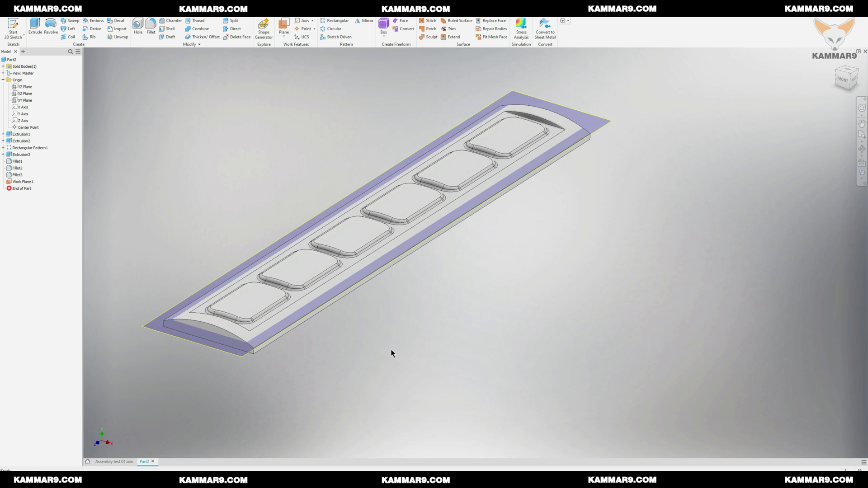
- Start a sketch on the new work plane and place a point near the part's front corner
{"action": "left_click", "coordinate": [232, 354]}
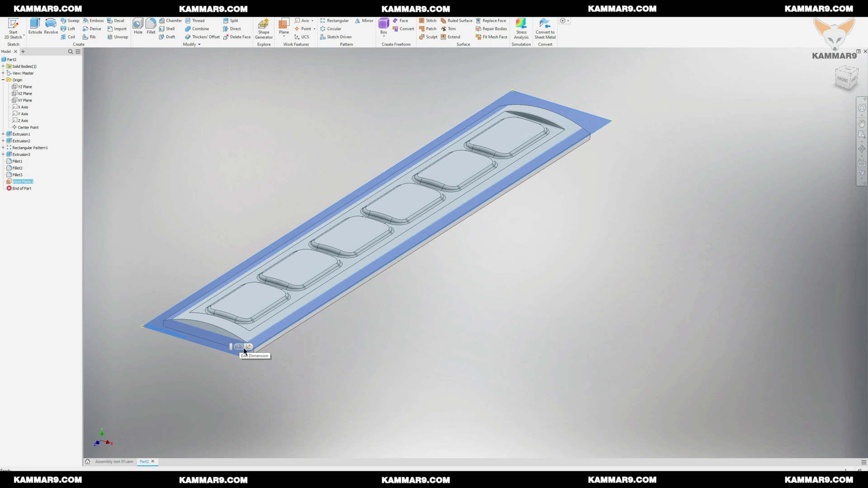
{"action": "left_click", "coordinate": [247, 347]}
{"action": "scroll", "coordinate": [308, 294], "scroll_direction": "down", "scroll_amount": 5}
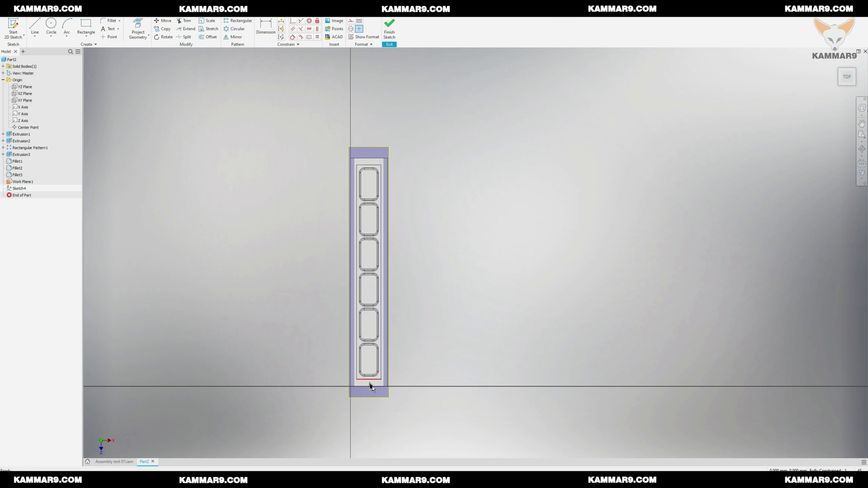
{"action": "scroll", "coordinate": [375, 385], "scroll_direction": "up", "scroll_amount": 8}
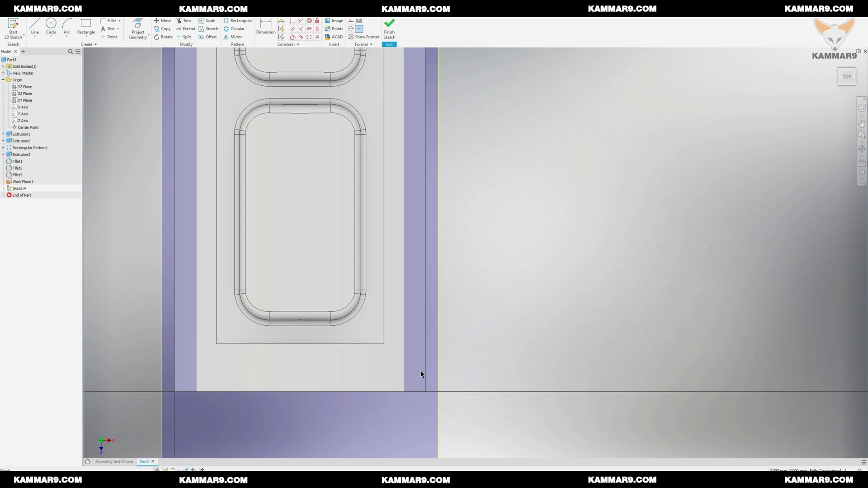
{"action": "left_click", "coordinate": [110, 37]}
{"action": "key", "text": "Escape"}
- Dimension the sketch point 10 mm from the part's front end edge
{"action": "key", "text": "d"}
{"action": "left_click", "coordinate": [406, 369]}
{"action": "left_click", "coordinate": [413, 392]}
{"action": "left_click", "coordinate": [483, 410]}
{"action": "type", "text": "10"}
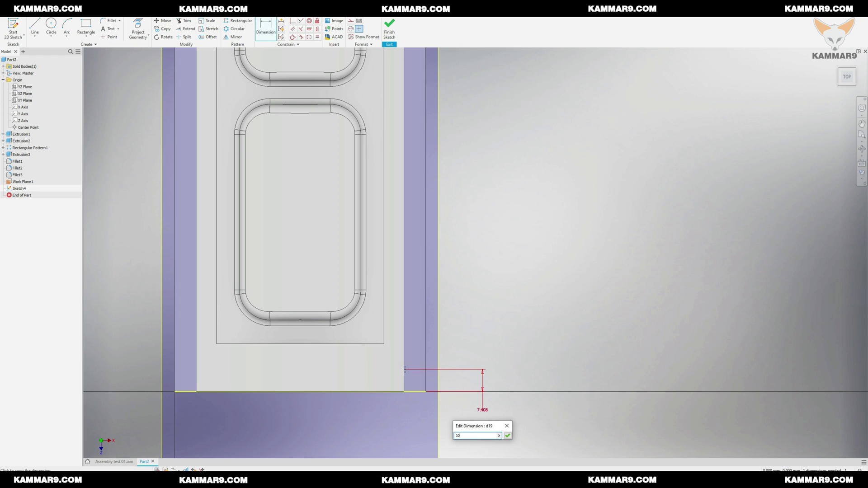
{"action": "key", "text": "Return"}
- Dimension the sketch point 4 mm from the part's long side edge and finish the sketch
{"action": "left_click", "coordinate": [404, 362]}
{"action": "left_click", "coordinate": [425, 348]}
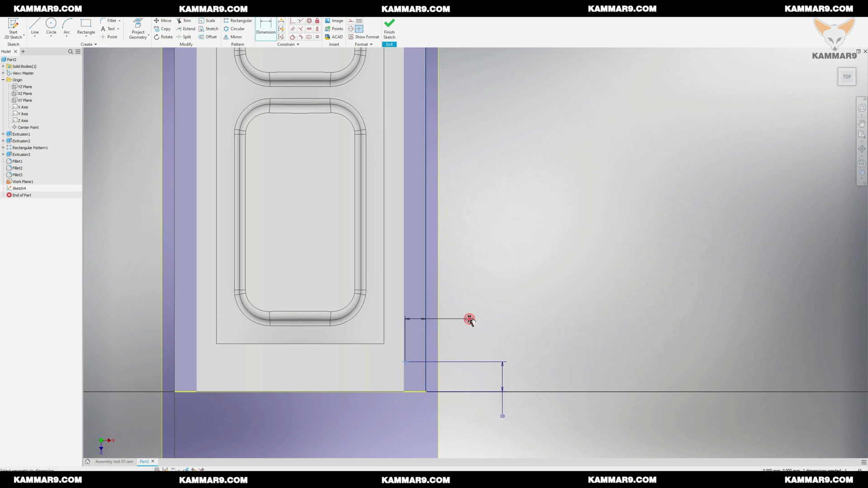
{"action": "left_click", "coordinate": [472, 321]}
{"action": "type", "text": "4"}
{"action": "key", "text": "Return"}
{"action": "key", "text": "Escape"}
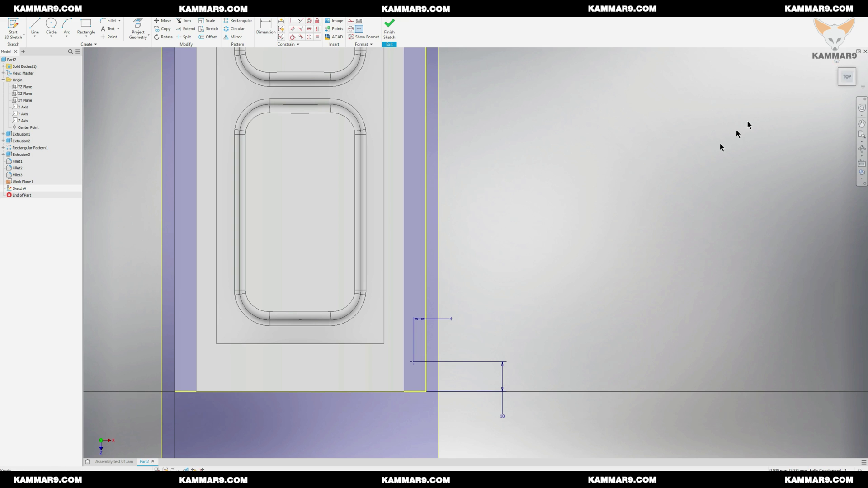
{"action": "middle_click_drag", "start_coordinate": [585, 308], "coordinate": [519, 258], "text": "shift"}
{"action": "scroll", "coordinate": [518, 258], "scroll_direction": "down", "scroll_amount": 6}
{"action": "key", "text": "F6"}
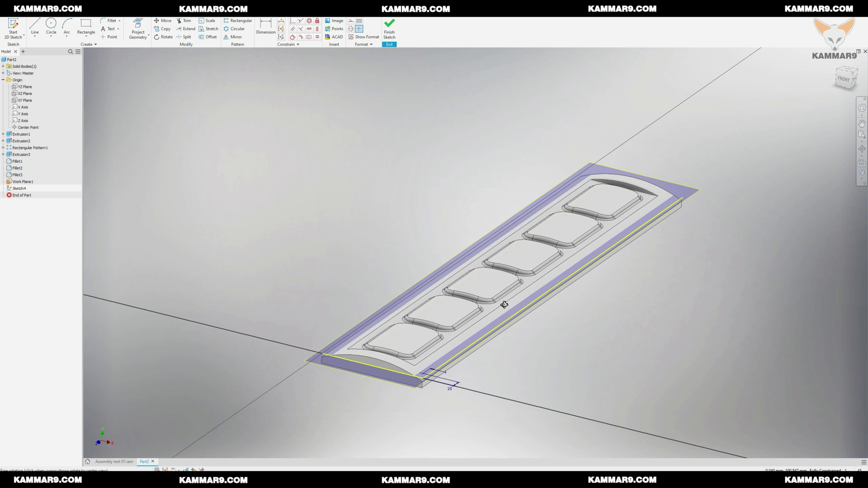
{"action": "left_click", "coordinate": [388, 30]}
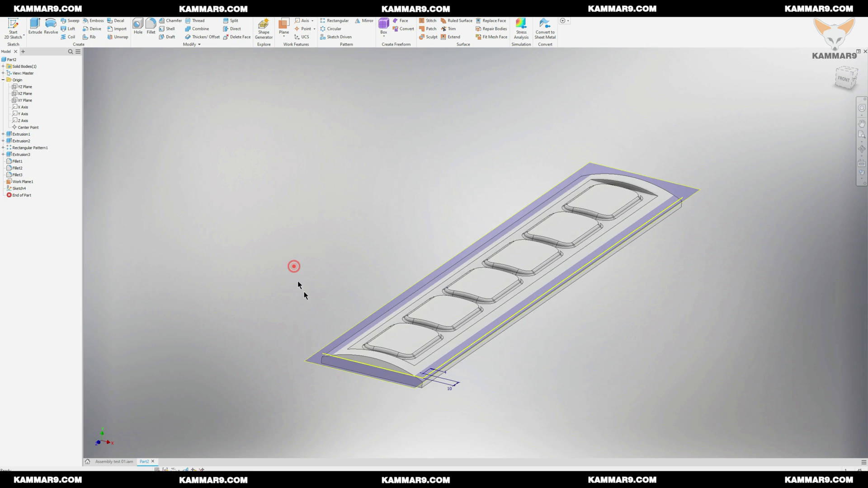
- Start a hole at the sketched corner point as a clearance hole with a counterbore seat
{"action": "scroll", "coordinate": [406, 379], "scroll_direction": "up", "scroll_amount": 3}
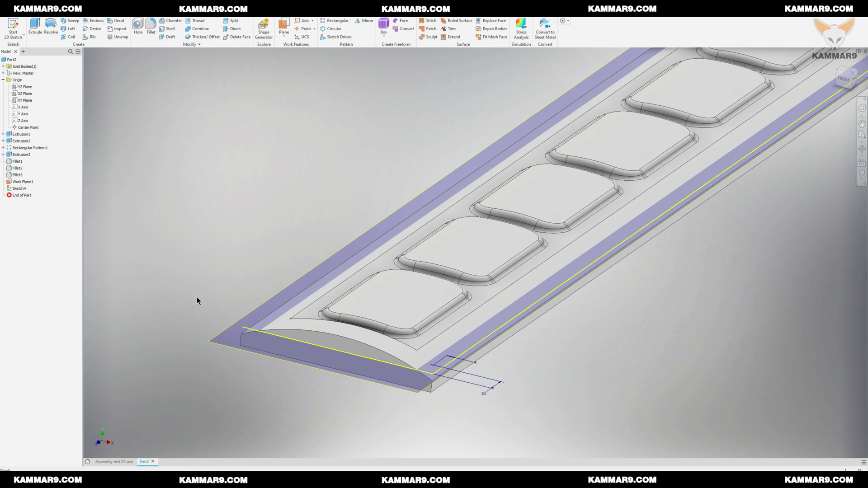
{"action": "left_click", "coordinate": [137, 33]}
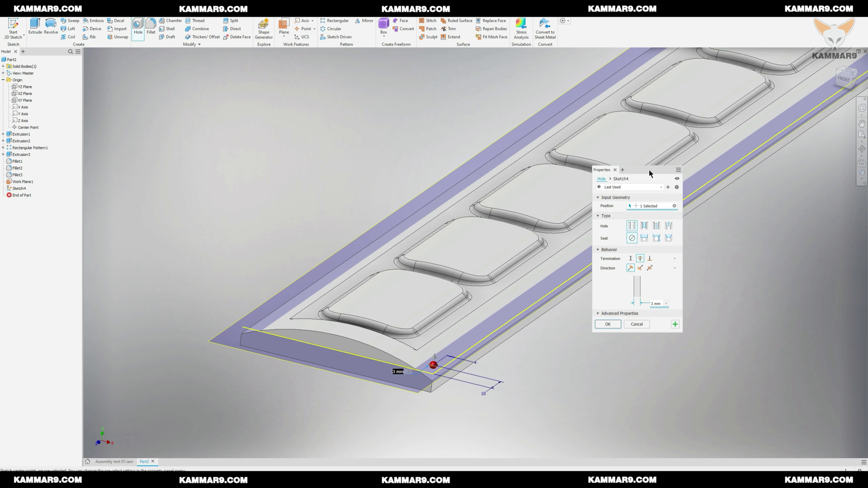
{"action": "left_click_drag", "start_coordinate": [651, 170], "coordinate": [677, 183]}
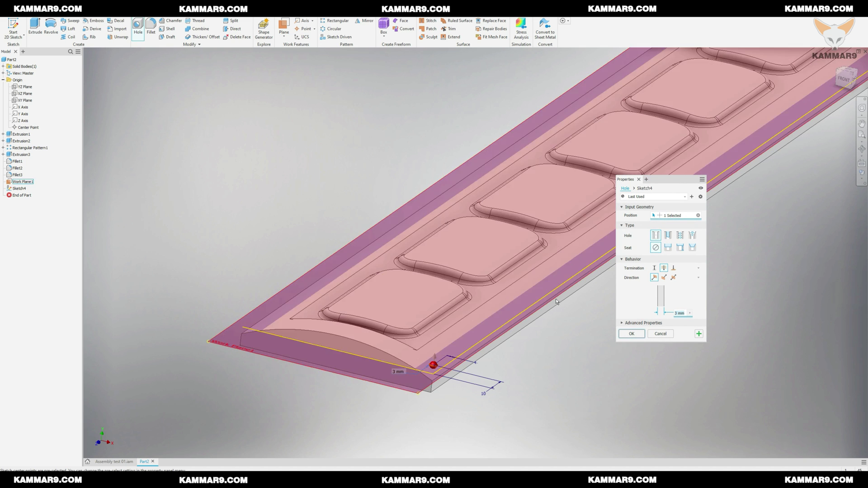
{"action": "scroll", "coordinate": [450, 385], "scroll_direction": "down", "scroll_amount": 5}
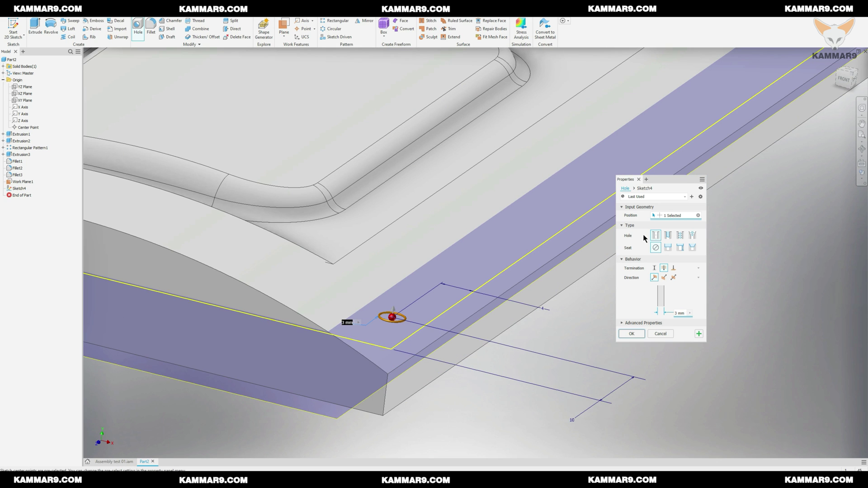
{"action": "left_click_drag", "start_coordinate": [677, 183], "coordinate": [709, 198]}
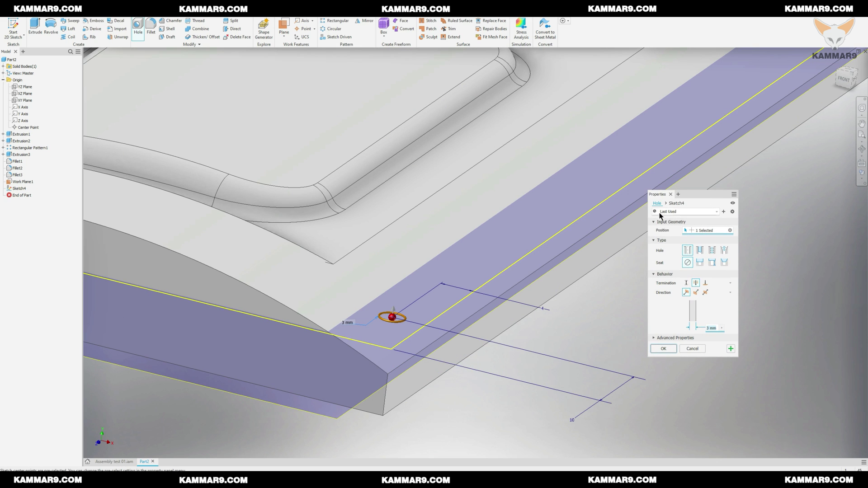
{"action": "left_click", "coordinate": [700, 251]}
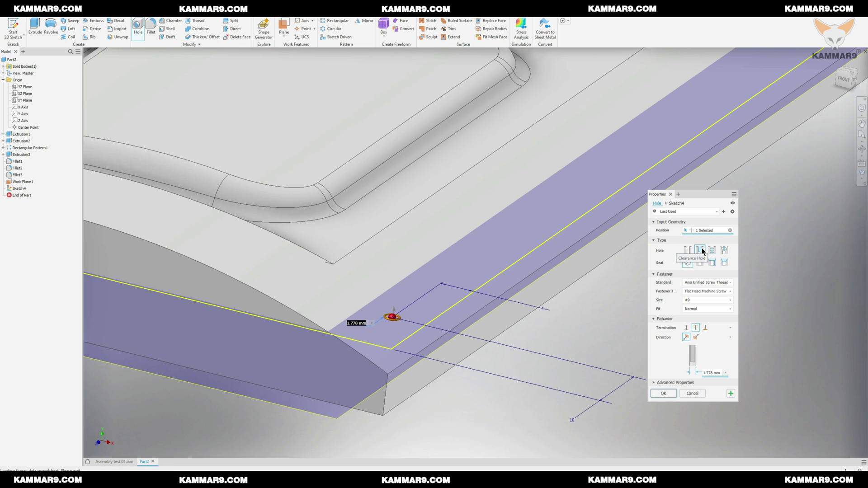
{"action": "left_click", "coordinate": [699, 262]}
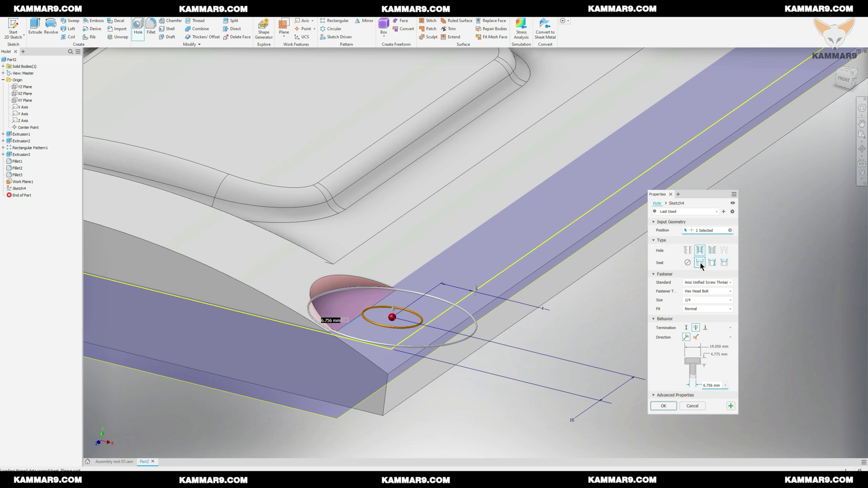
- Set the hole's fastener to the DIN standard, socket head cap screw, size M3, with normal fit
{"action": "left_click", "coordinate": [705, 282]}
{"action": "left_click", "coordinate": [694, 303]}
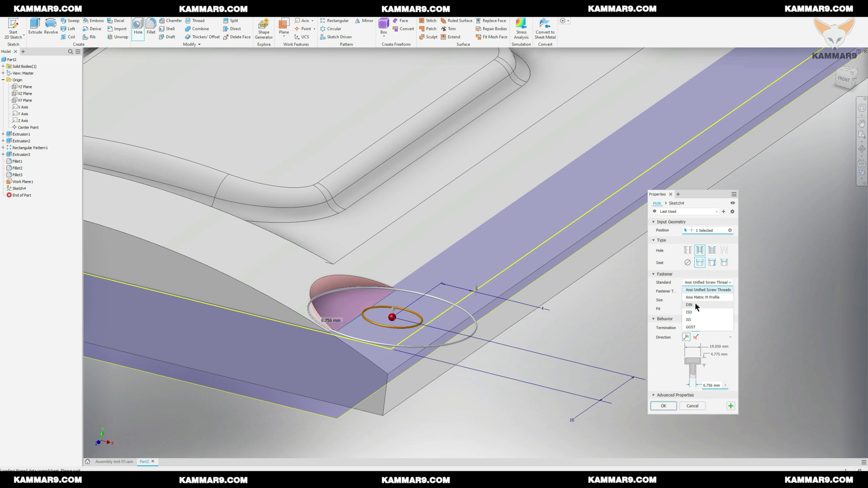
{"action": "left_click", "coordinate": [709, 292]}
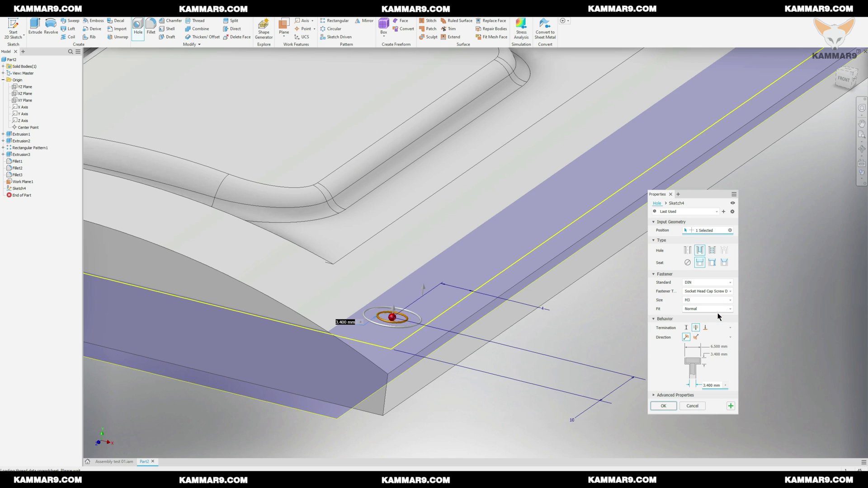
{"action": "left_click", "coordinate": [718, 314]}
- Flip the hole's direction so it cuts down through the body and create the counterbored hole
{"action": "scroll", "coordinate": [462, 327], "scroll_direction": "down", "scroll_amount": 3}
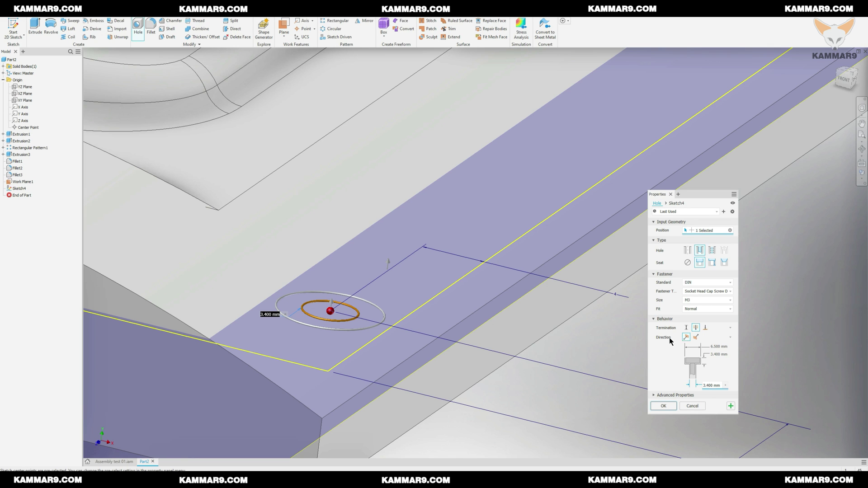
{"action": "left_click", "coordinate": [696, 338]}
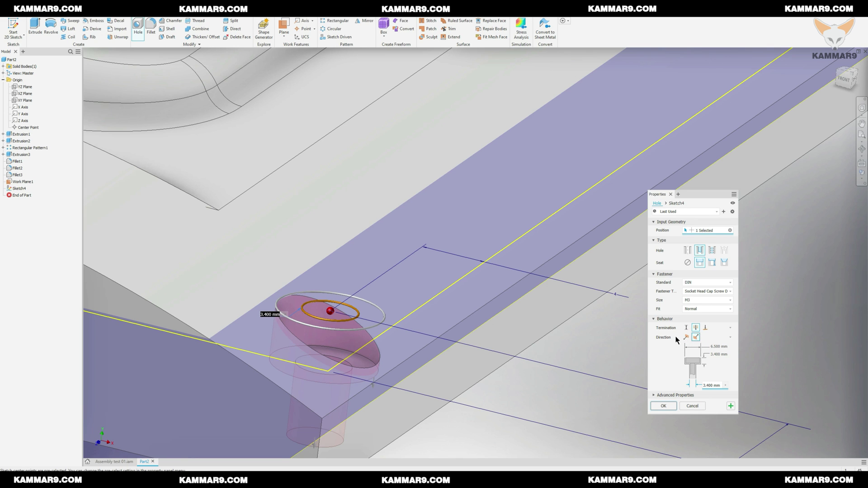
{"action": "scroll", "coordinate": [488, 330], "scroll_direction": "down", "scroll_amount": 3}
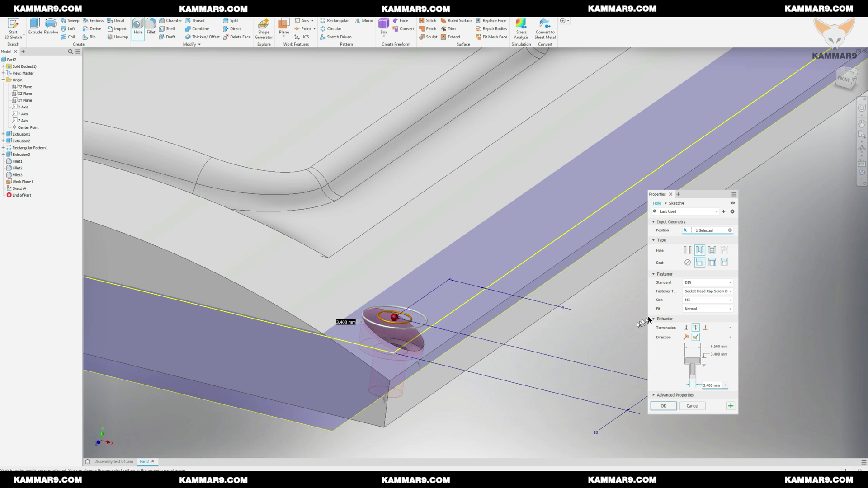
{"action": "left_click", "coordinate": [661, 407]}
{"action": "scroll", "coordinate": [525, 364], "scroll_direction": "up", "scroll_amount": 5}
{"action": "scroll", "coordinate": [555, 367], "scroll_direction": "down", "scroll_amount": 4}
{"action": "scroll", "coordinate": [383, 385], "scroll_direction": "up", "scroll_amount": 5}
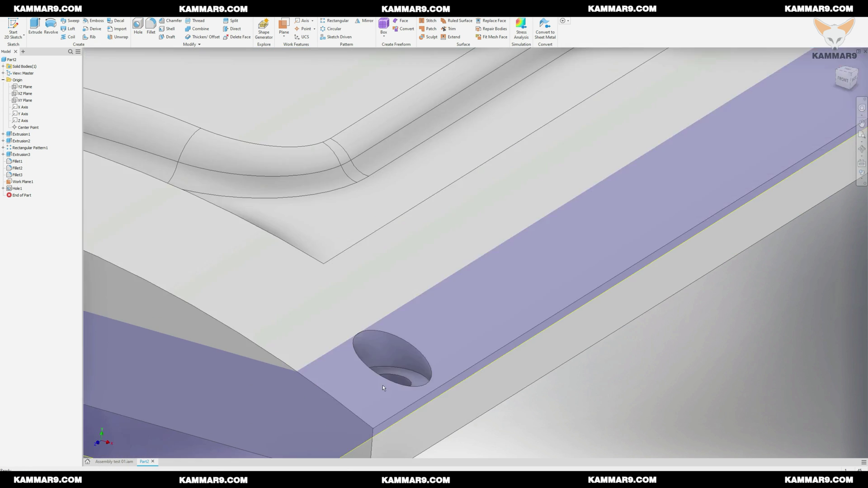
- Hide the work plane used for placing the counterbored hole
{"action": "scroll", "coordinate": [402, 318], "scroll_direction": "down", "scroll_amount": 6}
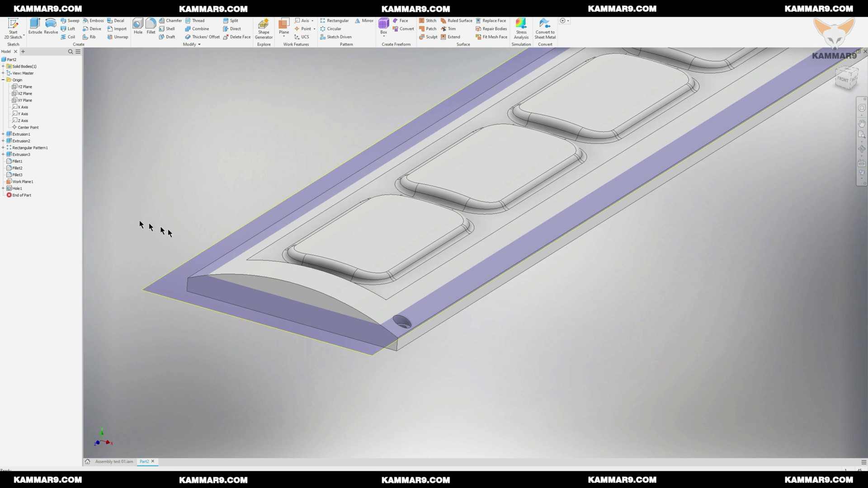
{"action": "left_click", "coordinate": [22, 181]}
{"action": "right_click", "coordinate": [23, 182]}
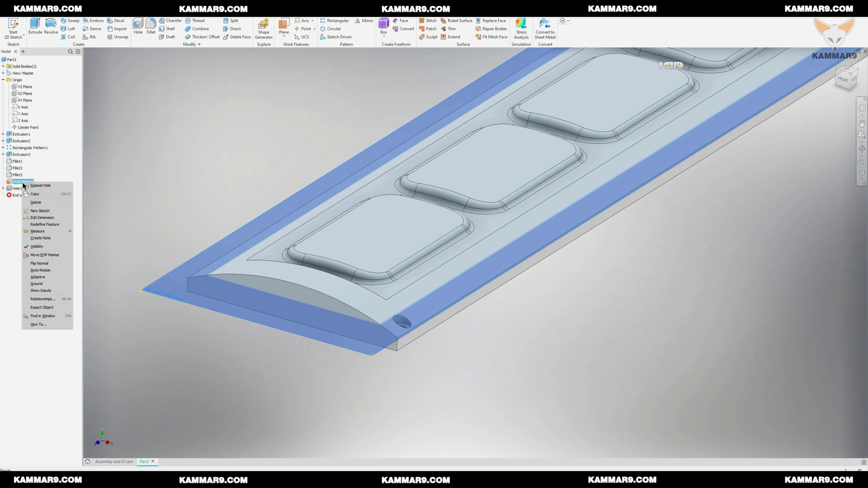
{"action": "left_click", "coordinate": [44, 248]}
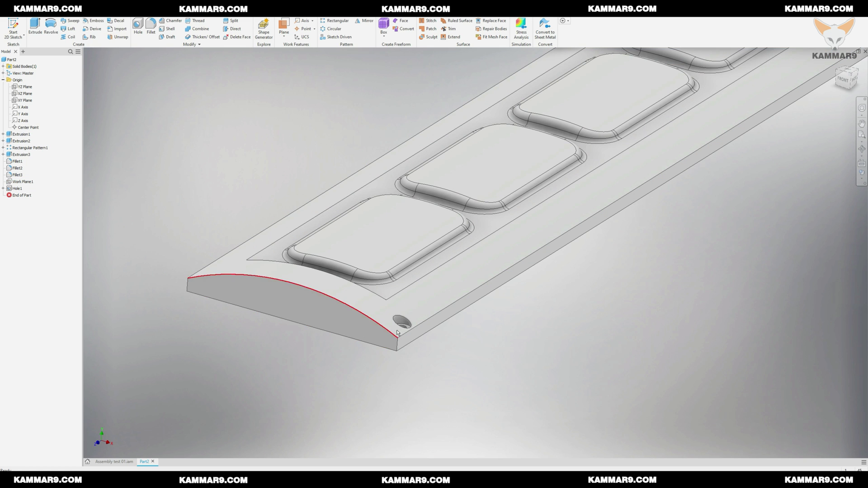
- Set the hole work plane's offset to -8.5 mm and check the counterbore where it breaks through the curved surface
{"action": "scroll", "coordinate": [398, 328], "scroll_direction": "down", "scroll_amount": 6}
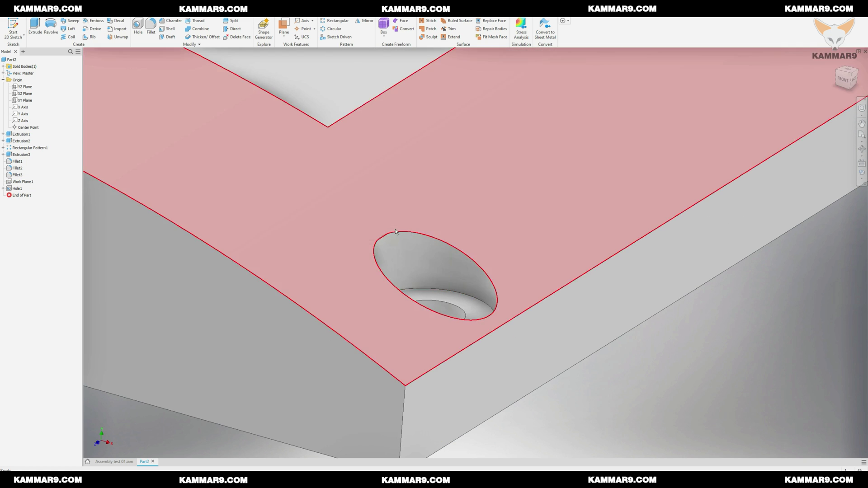
{"action": "scroll", "coordinate": [389, 233], "scroll_direction": "down", "scroll_amount": 6}
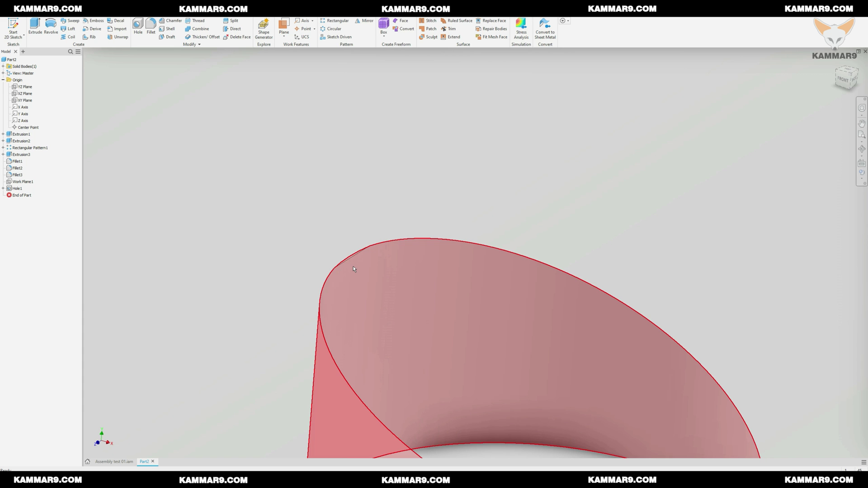
{"action": "scroll", "coordinate": [354, 269], "scroll_direction": "up", "scroll_amount": 8}
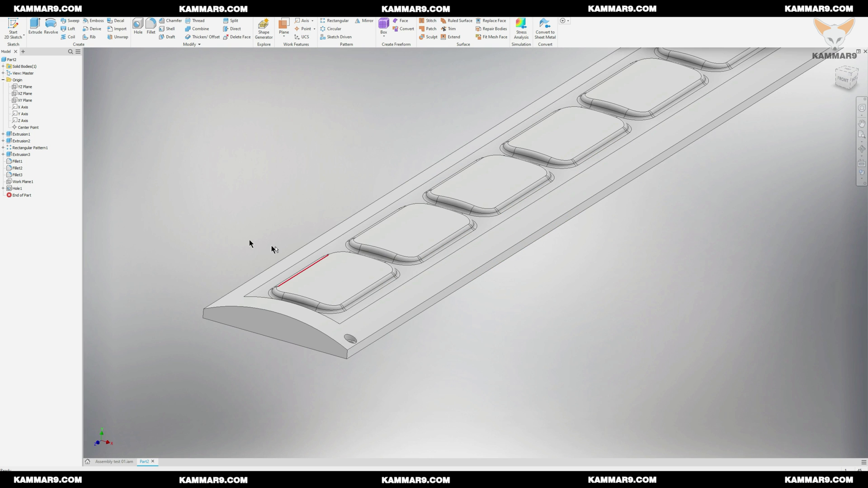
{"action": "right_click", "coordinate": [23, 182]}
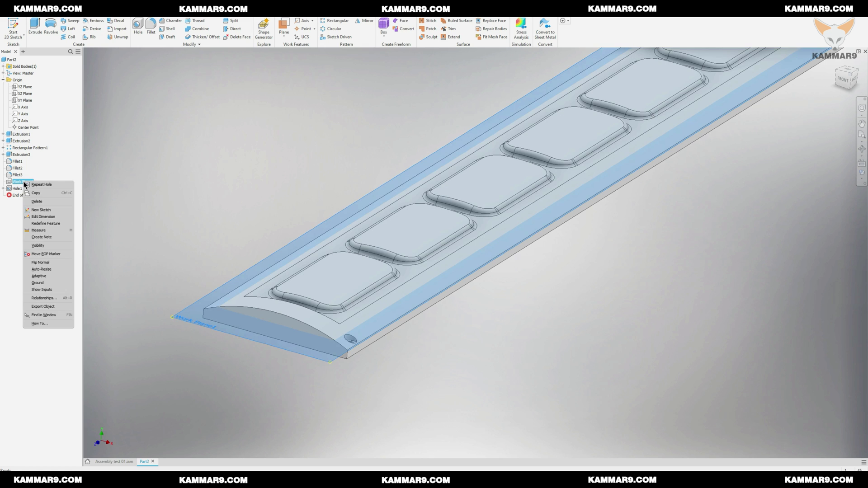
{"action": "left_click", "coordinate": [48, 217]}
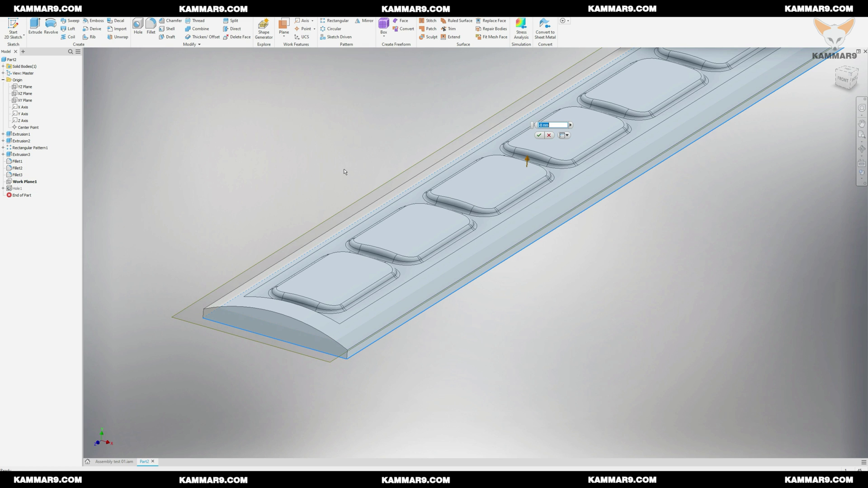
{"action": "type", "text": "-8.5"}
{"action": "key", "text": "Return"}
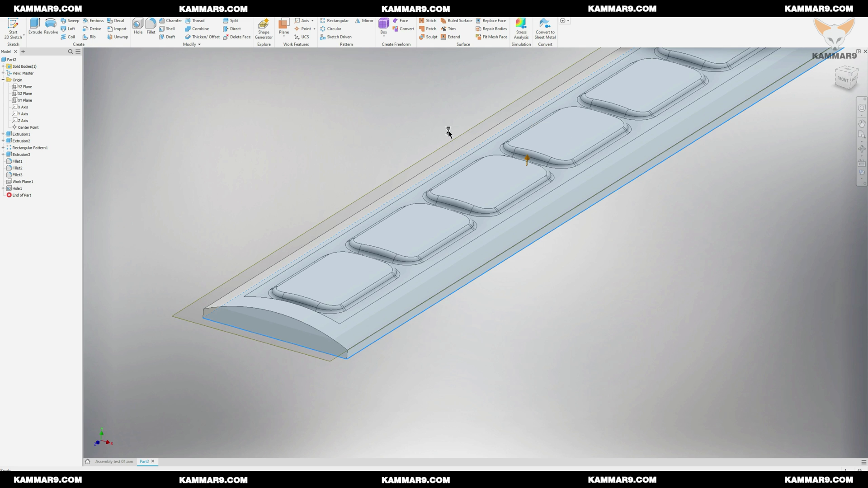
{"action": "scroll", "coordinate": [349, 349], "scroll_direction": "up", "scroll_amount": 5}
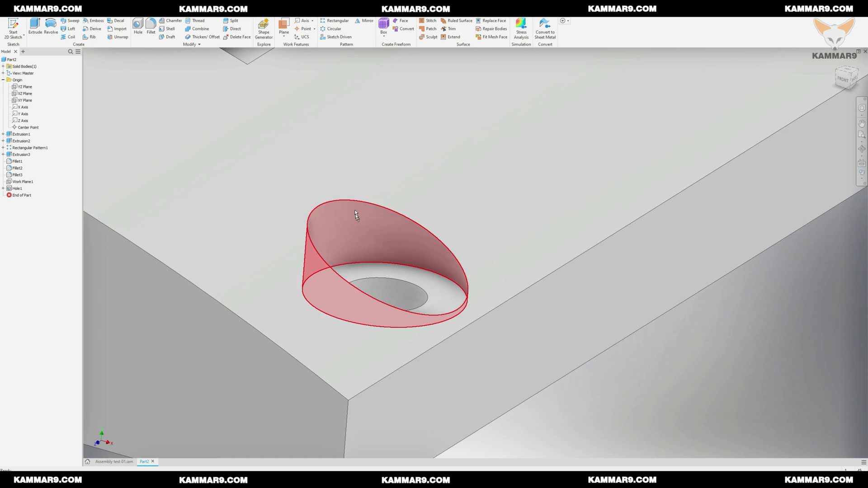
{"action": "scroll", "coordinate": [382, 290], "scroll_direction": "down", "scroll_amount": 10}
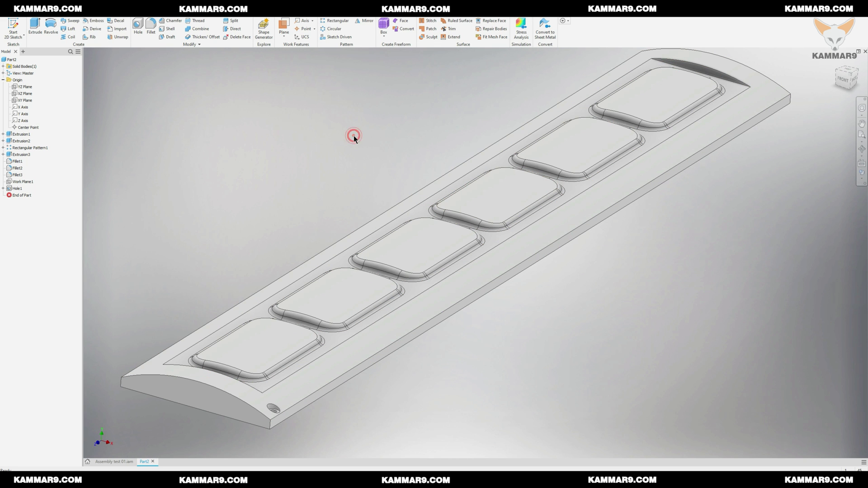
- Pattern the counterbored hole along the part's long bottom edge with 11 instances at 50 mm spacing, reversed to run along the body
{"action": "left_click", "coordinate": [19, 189]}
{"action": "left_click", "coordinate": [331, 20]}
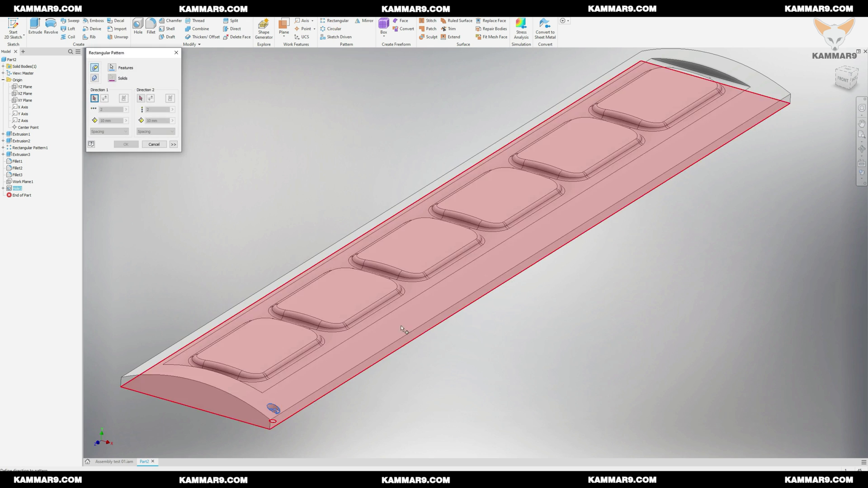
{"action": "left_click", "coordinate": [394, 352]}
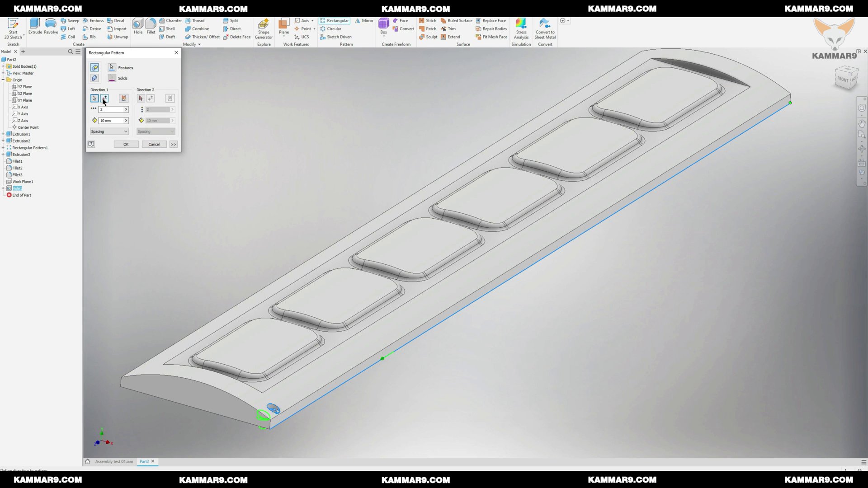
{"action": "double_click", "coordinate": [101, 120]}
{"action": "type", "text": "50"}
{"action": "double_click", "coordinate": [107, 109]}
{"action": "type", "text": "11"}
{"action": "left_click", "coordinate": [111, 122]}
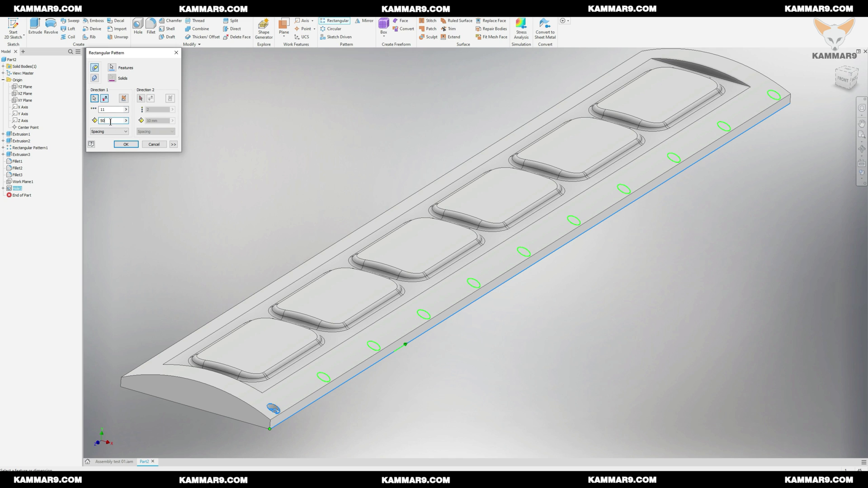
{"action": "left_click", "coordinate": [127, 145]}
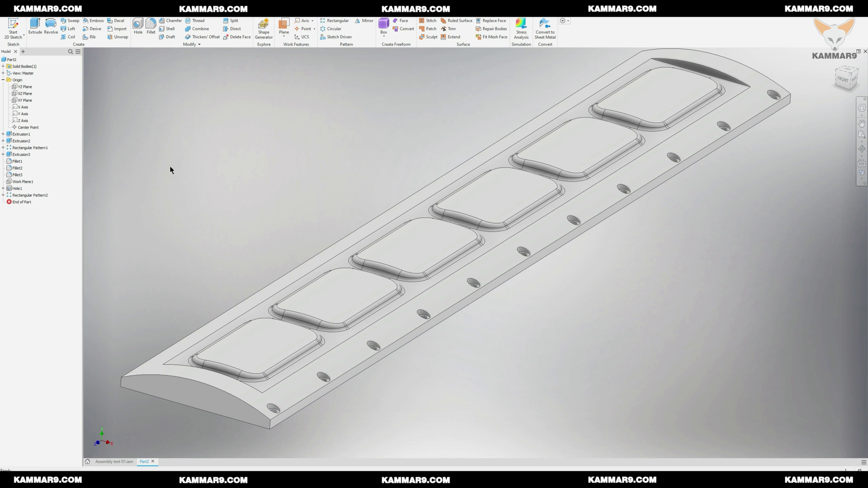
- Mirror the counterbored hole and its rectangular pattern across the YZ plane
{"action": "left_click", "coordinate": [29, 195]}
{"action": "left_click", "coordinate": [17, 188], "text": "ctrl"}
{"action": "left_click", "coordinate": [364, 20]}
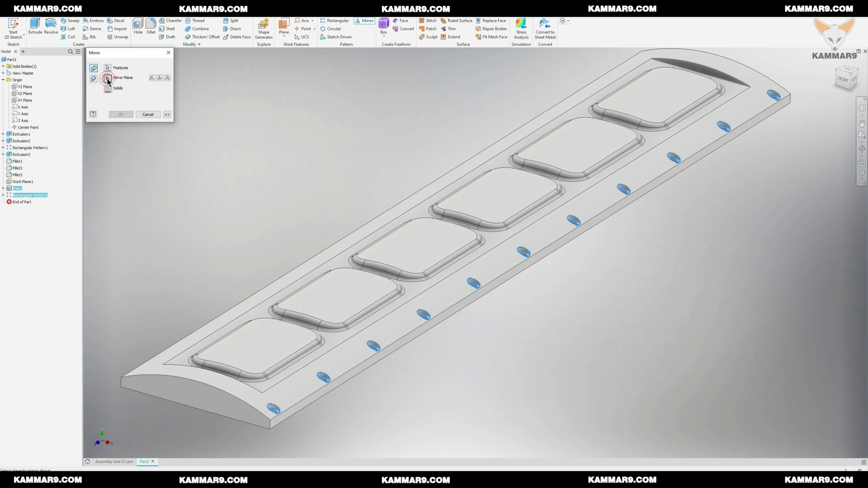
{"action": "left_click", "coordinate": [153, 79]}
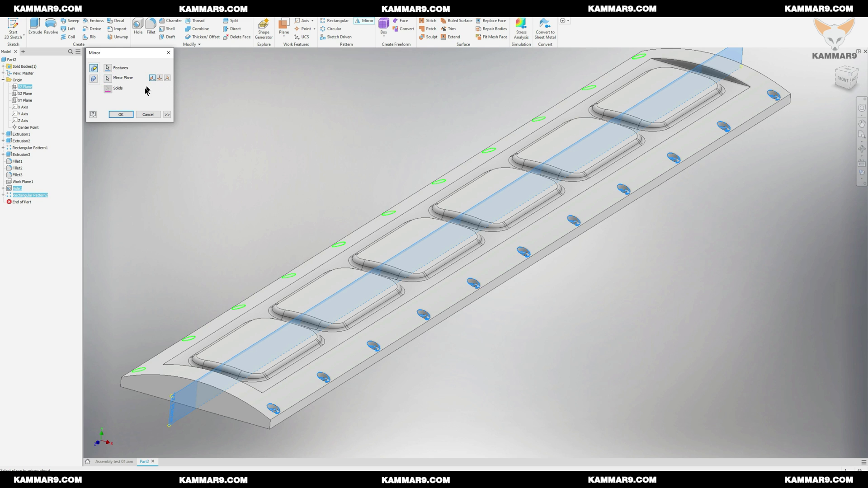
{"action": "left_click", "coordinate": [121, 114]}
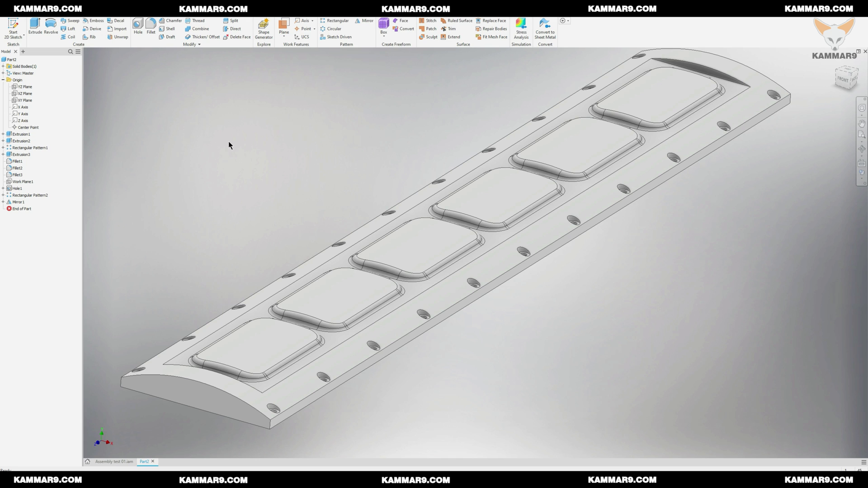
- Fillet the straight floor edges at both ends of the recessed channel with a 3 mm radius
{"action": "scroll", "coordinate": [264, 221], "scroll_direction": "down", "scroll_amount": 3}
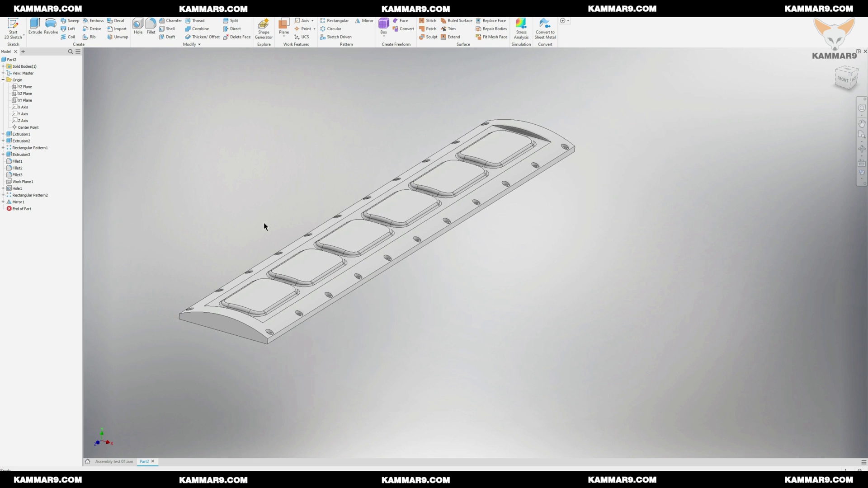
{"action": "left_click", "coordinate": [254, 217]}
{"action": "middle_click_drag", "start_coordinate": [456, 276], "coordinate": [421, 272]}
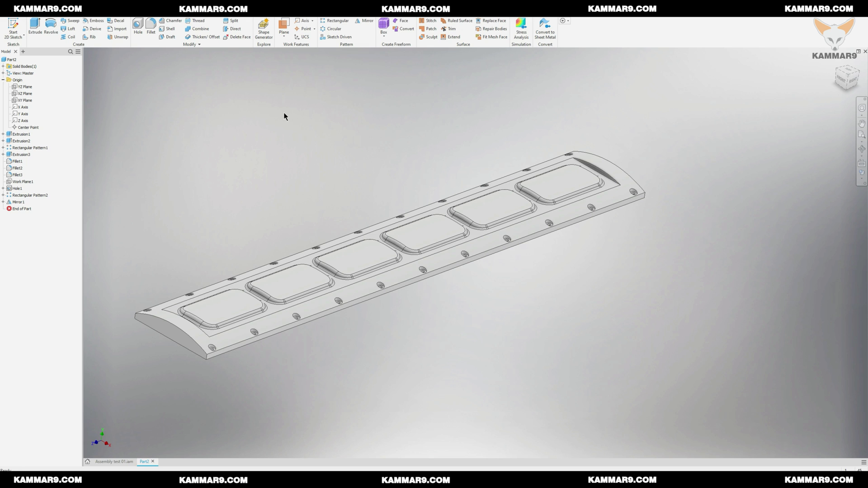
{"action": "left_click", "coordinate": [154, 31]}
{"action": "scroll", "coordinate": [601, 168], "scroll_direction": "up", "scroll_amount": 5}
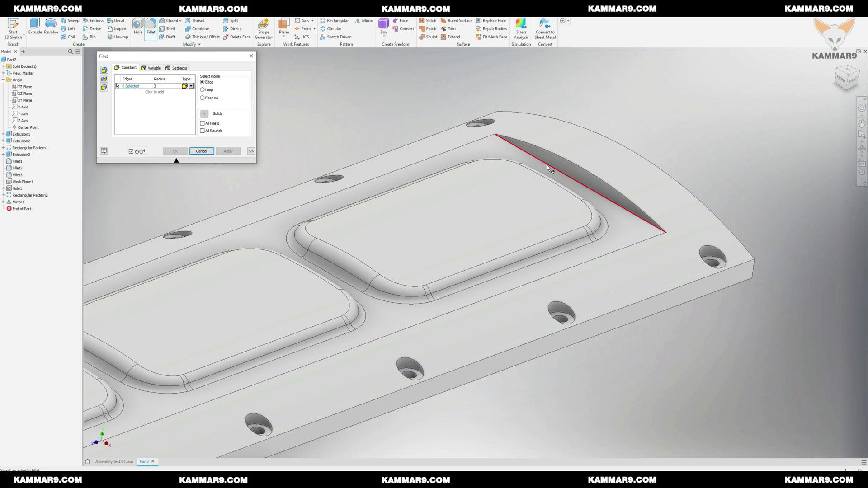
{"action": "left_click", "coordinate": [547, 166]}
{"action": "scroll", "coordinate": [659, 120], "scroll_direction": "down", "scroll_amount": 4}
{"action": "middle_click_drag", "start_coordinate": [375, 243], "coordinate": [350, 284], "text": "shift"}
{"action": "scroll", "coordinate": [351, 283], "scroll_direction": "down", "scroll_amount": 6}
{"action": "middle_click_drag", "start_coordinate": [292, 293], "coordinate": [288, 291], "text": "shift"}
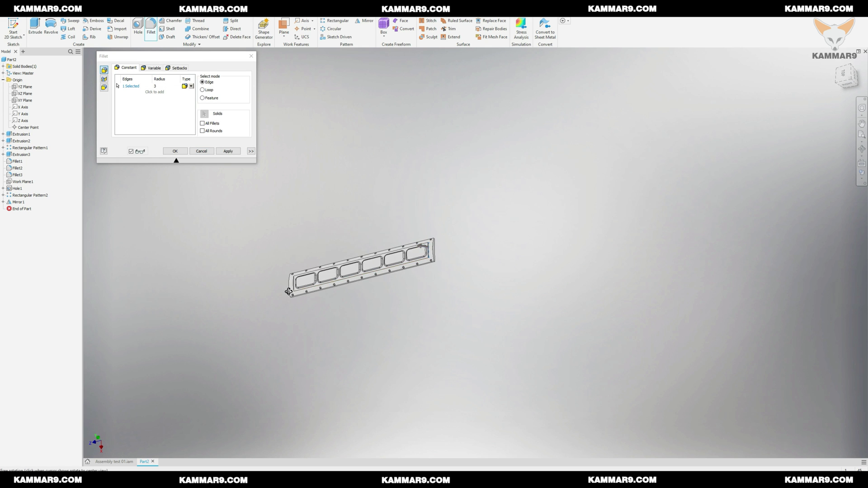
{"action": "scroll", "coordinate": [289, 291], "scroll_direction": "up", "scroll_amount": 5}
{"action": "left_click", "coordinate": [281, 260]}
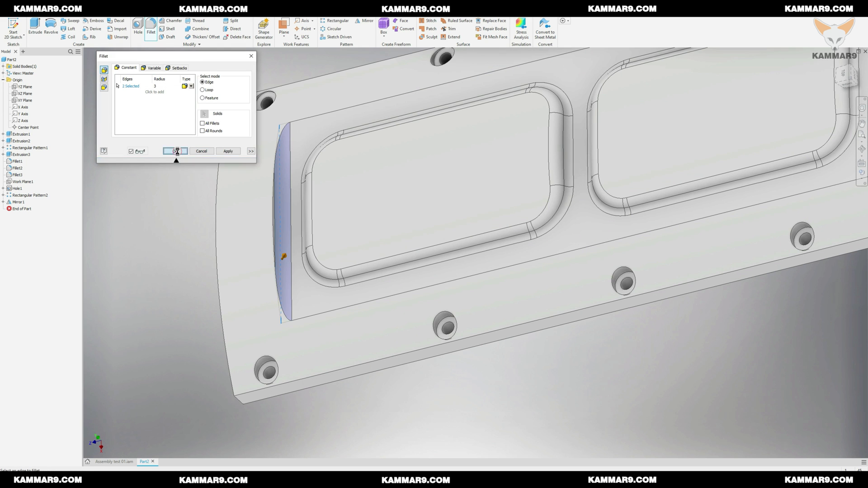
{"action": "left_click", "coordinate": [177, 151]}
- Start a 5 mm fillet on the two short vertical corner edges at the near end of the body
{"action": "scroll", "coordinate": [177, 151], "scroll_direction": "down", "scroll_amount": 5}
{"action": "middle_click_drag", "start_coordinate": [178, 151], "coordinate": [339, 215], "text": "shift"}
{"action": "scroll", "coordinate": [345, 285], "scroll_direction": "down", "scroll_amount": 3}
{"action": "scroll", "coordinate": [377, 244], "scroll_direction": "up", "scroll_amount": 4}
{"action": "left_click", "coordinate": [327, 199]}
{"action": "left_click", "coordinate": [150, 34]}
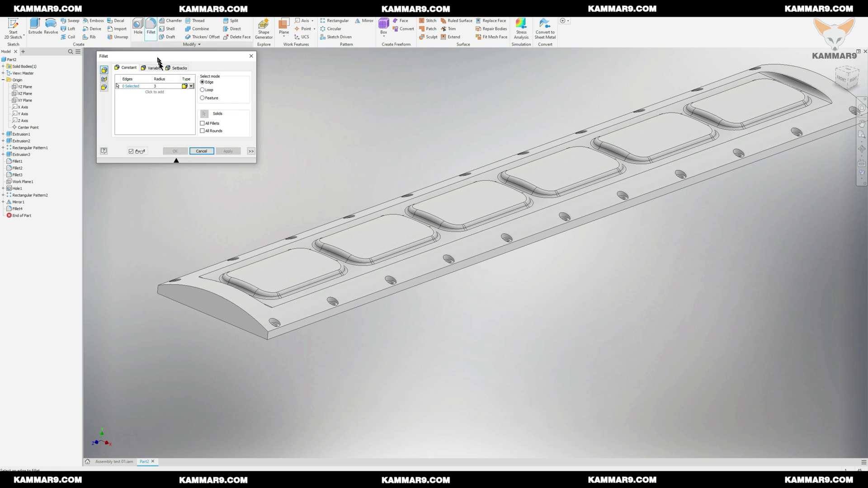
{"action": "left_click", "coordinate": [164, 87]}
{"action": "type", "text": "5"}
{"action": "left_click", "coordinate": [172, 104]}
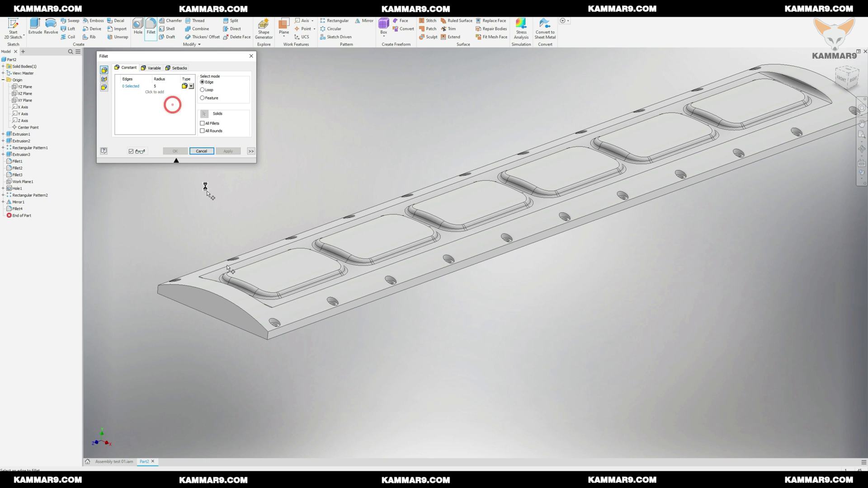
{"action": "left_click", "coordinate": [267, 335]}
{"action": "left_click", "coordinate": [157, 290]}
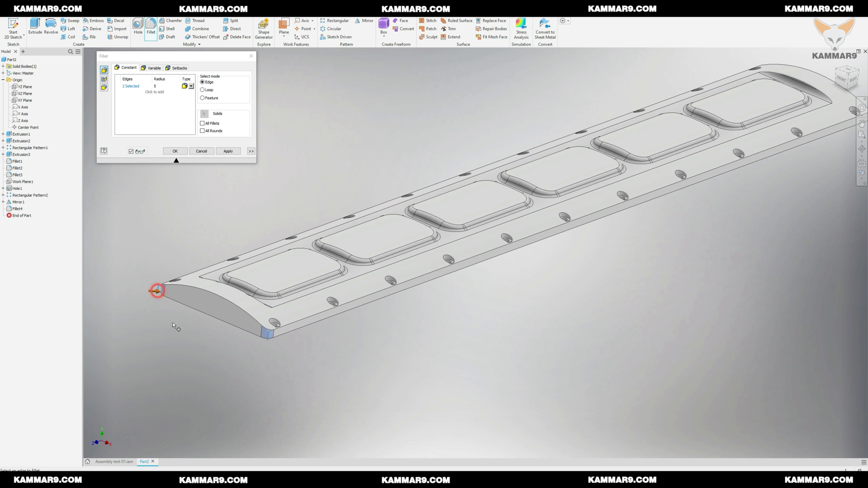
- Add the two vertical corner edges at the opposite end to the selection and create the 5 mm fillet
{"action": "middle_click_drag", "start_coordinate": [442, 325], "coordinate": [609, 421], "text": "shift"}
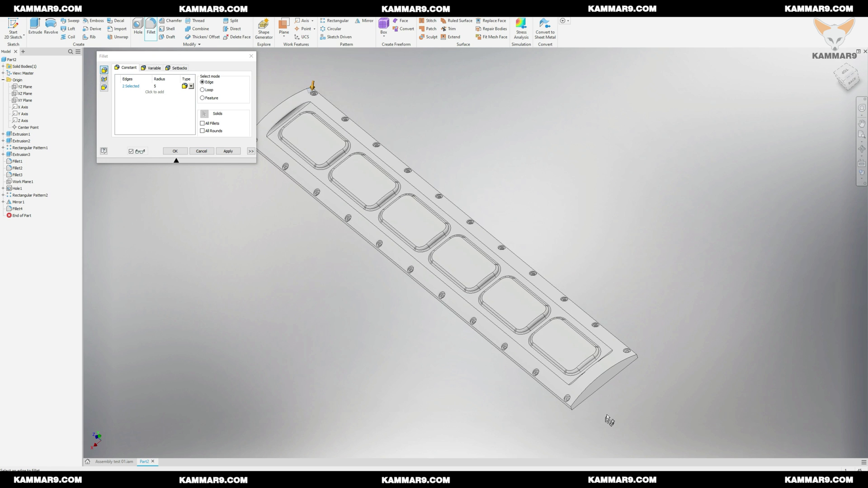
{"action": "scroll", "coordinate": [609, 421], "scroll_direction": "up", "scroll_amount": 5}
{"action": "left_click", "coordinate": [517, 404]}
{"action": "left_click", "coordinate": [744, 228]}
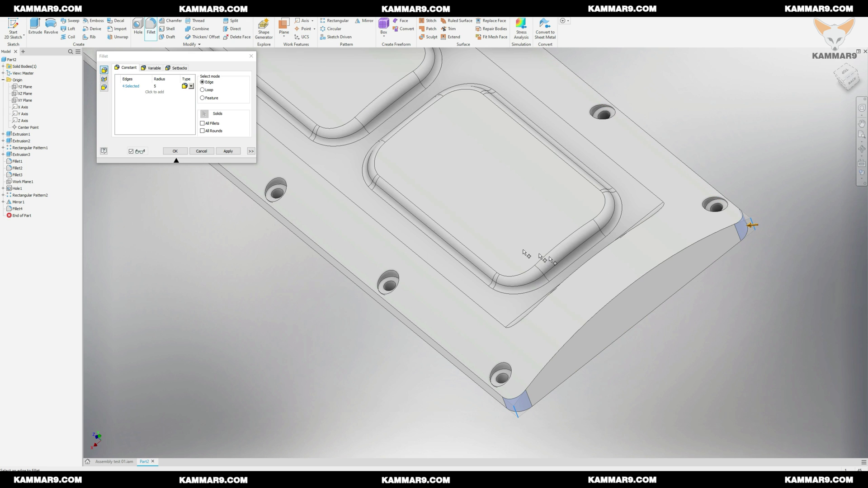
{"action": "left_click", "coordinate": [174, 151]}
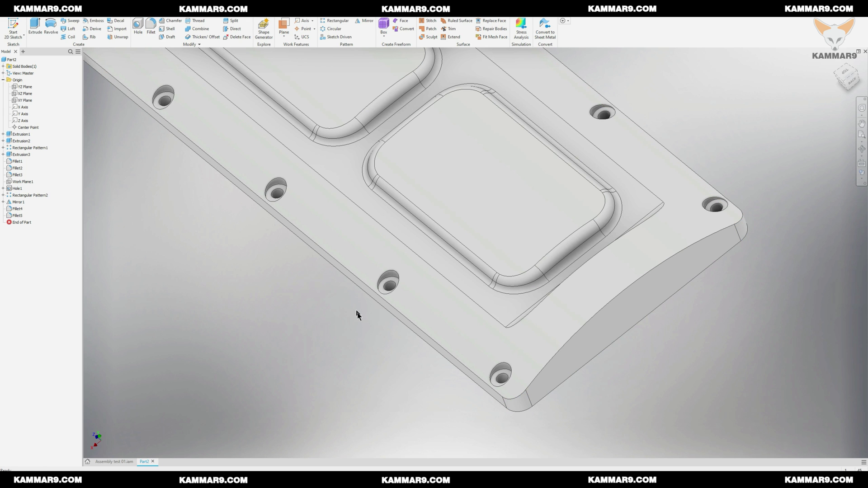
- Shell the body to a 5 mm wall thickness, removing the flat underside face
{"action": "scroll", "coordinate": [356, 311], "scroll_direction": "down", "scroll_amount": 5}
{"action": "middle_click_drag", "start_coordinate": [356, 311], "coordinate": [446, 241], "text": "shift"}
{"action": "scroll", "coordinate": [446, 242], "scroll_direction": "down", "scroll_amount": 2}
{"action": "scroll", "coordinate": [248, 240], "scroll_direction": "up", "scroll_amount": 3}
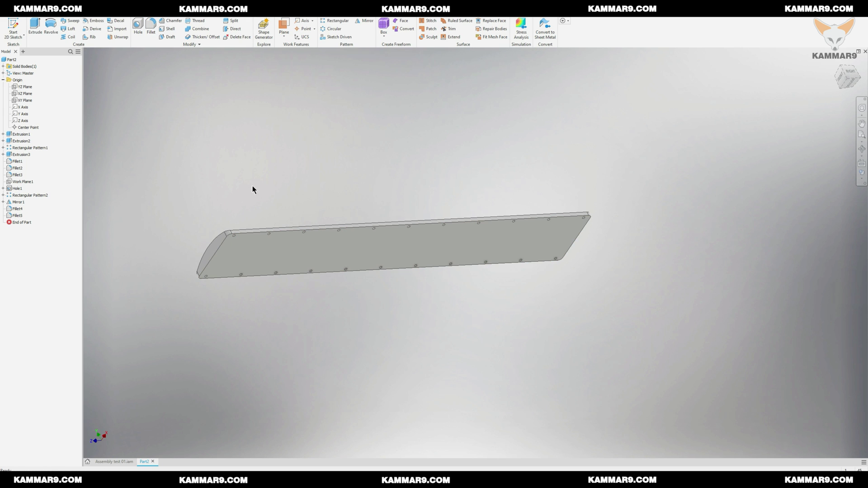
{"action": "left_click", "coordinate": [170, 29]}
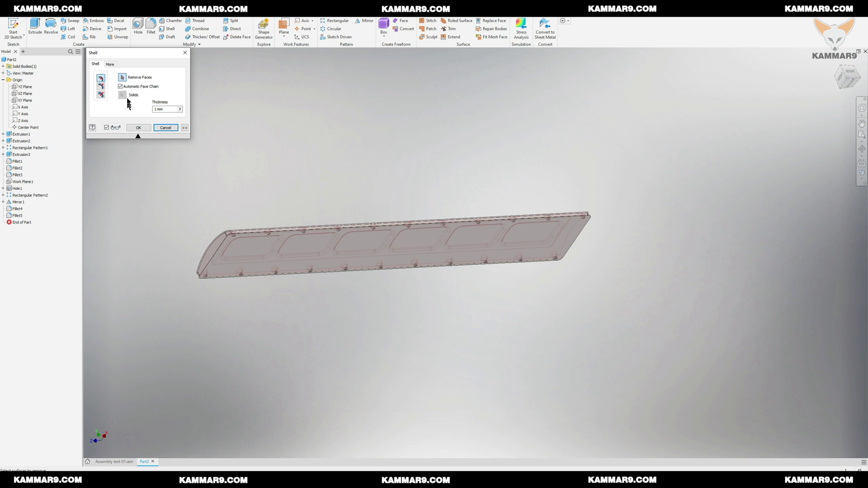
{"action": "left_click", "coordinate": [171, 109]}
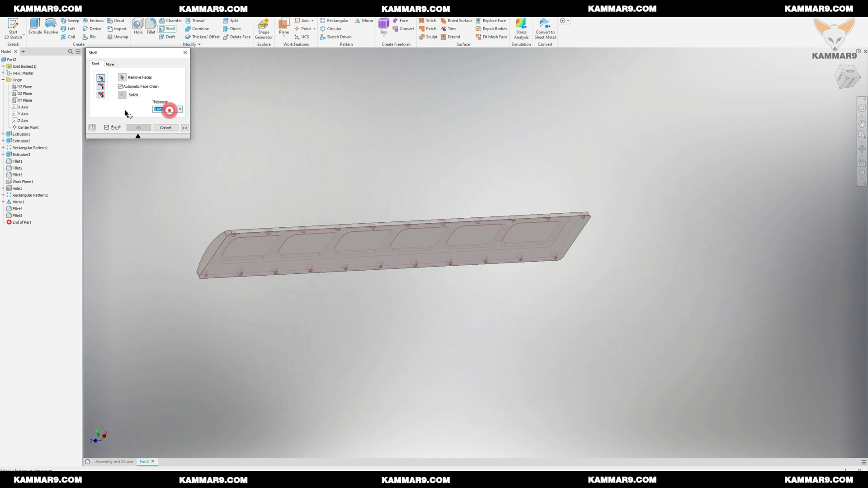
{"action": "type", "text": "5"}
{"action": "left_click", "coordinate": [246, 240]}
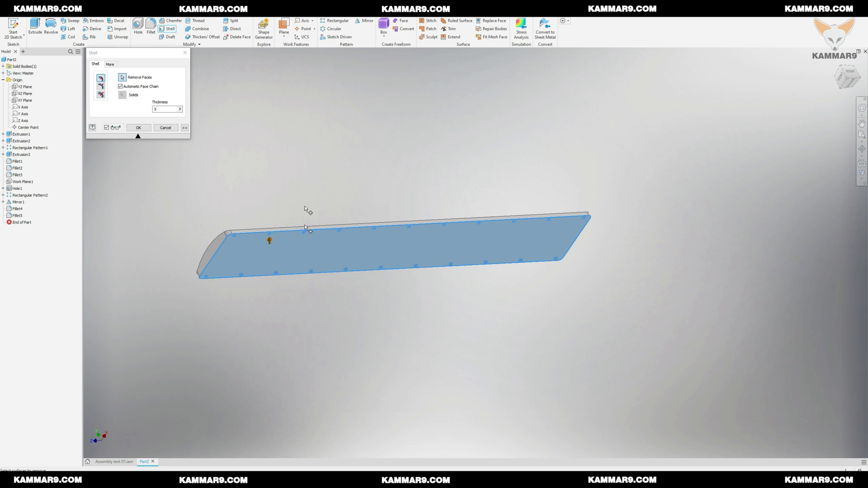
{"action": "scroll", "coordinate": [262, 244], "scroll_direction": "down", "scroll_amount": 5}
{"action": "scroll", "coordinate": [327, 189], "scroll_direction": "up", "scroll_amount": 2}
{"action": "left_click", "coordinate": [135, 107]}
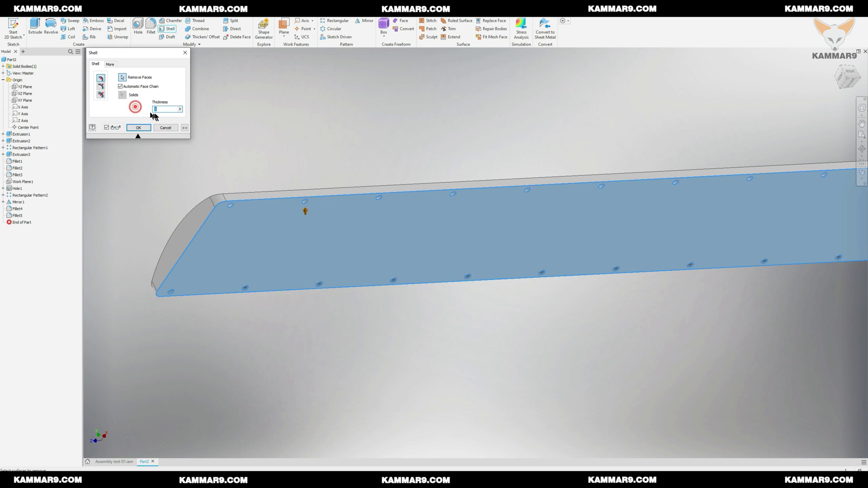
{"action": "left_click_drag", "start_coordinate": [158, 56], "coordinate": [184, 70]}
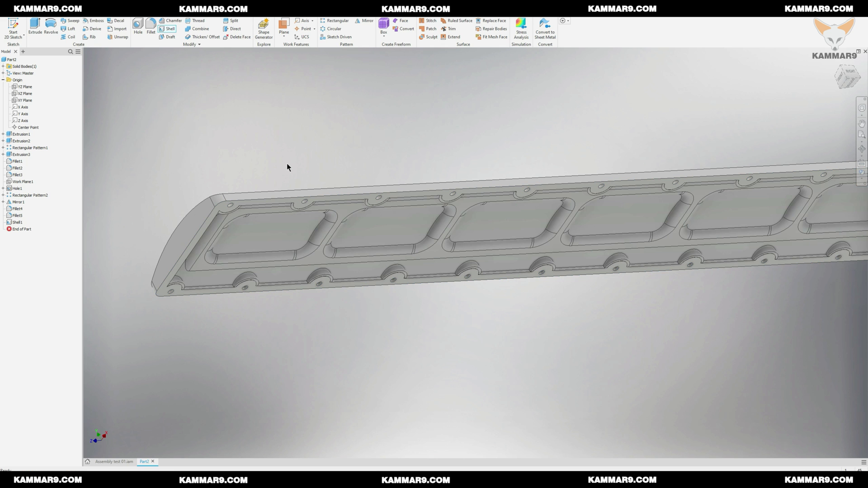
- Fillet the outer perimeter edge of the cover's arched top face with a 0.3 mm radius
{"action": "middle_click_drag", "start_coordinate": [322, 233], "coordinate": [297, 252], "text": "shift"}
{"action": "scroll", "coordinate": [395, 306], "scroll_direction": "down", "scroll_amount": 5}
{"action": "middle_click_drag", "start_coordinate": [396, 306], "coordinate": [441, 320], "text": "shift"}
{"action": "scroll", "coordinate": [440, 320], "scroll_direction": "up", "scroll_amount": 5}
{"action": "middle_click_drag", "start_coordinate": [361, 316], "coordinate": [356, 298], "text": "shift"}
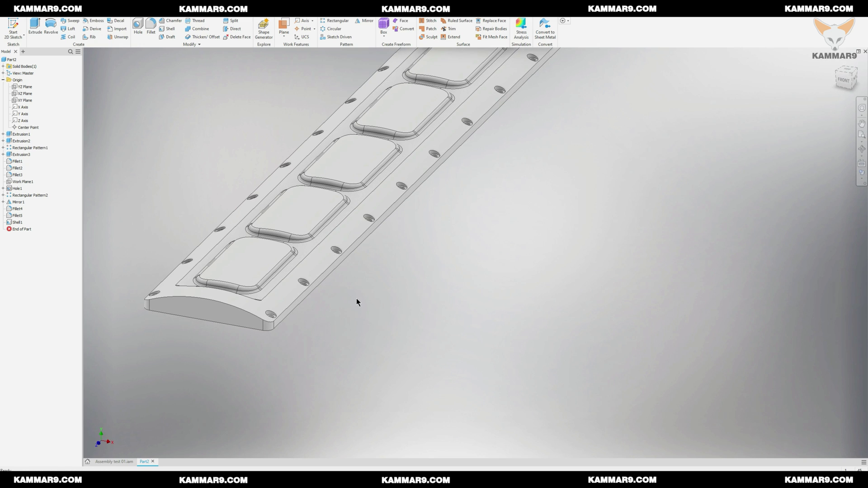
{"action": "scroll", "coordinate": [358, 302], "scroll_direction": "down", "scroll_amount": 3}
{"action": "scroll", "coordinate": [227, 128], "scroll_direction": "up", "scroll_amount": 5}
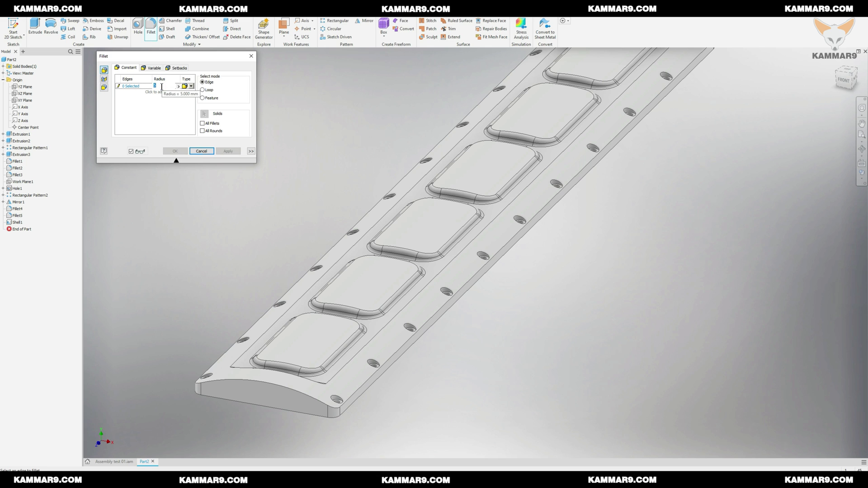
{"action": "left_click", "coordinate": [337, 407]}
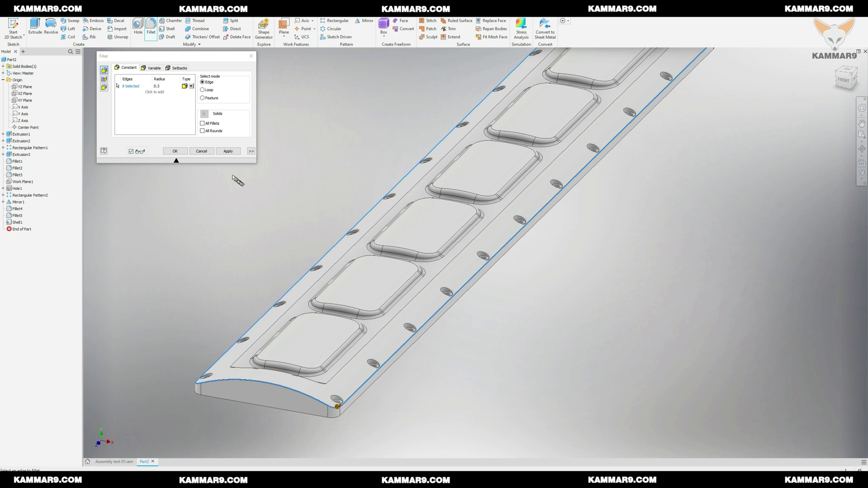
{"action": "left_click", "coordinate": [175, 151]}
{"action": "scroll", "coordinate": [339, 386], "scroll_direction": "down", "scroll_amount": 3}
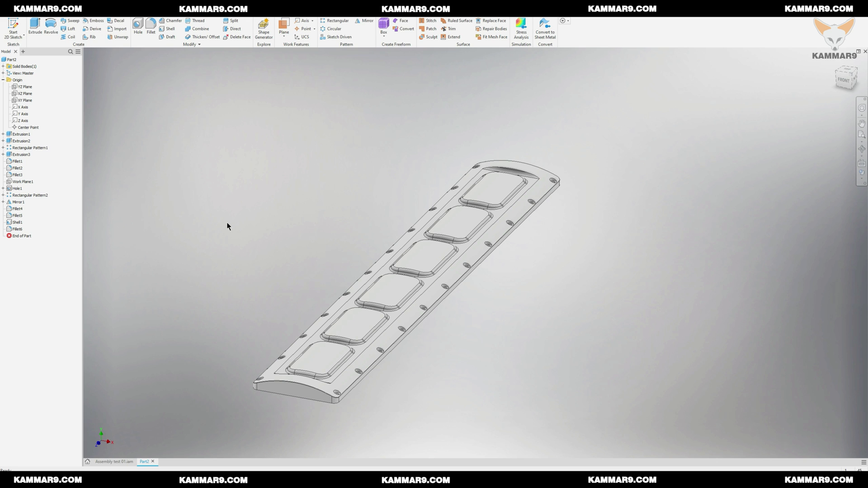
- Save the part as "Cover water tank" in the V12 engine inventor 2020 folder
{"action": "key", "text": "ctrl+s"}
{"action": "left_click_drag", "start_coordinate": [155, 89], "coordinate": [170, 93]}
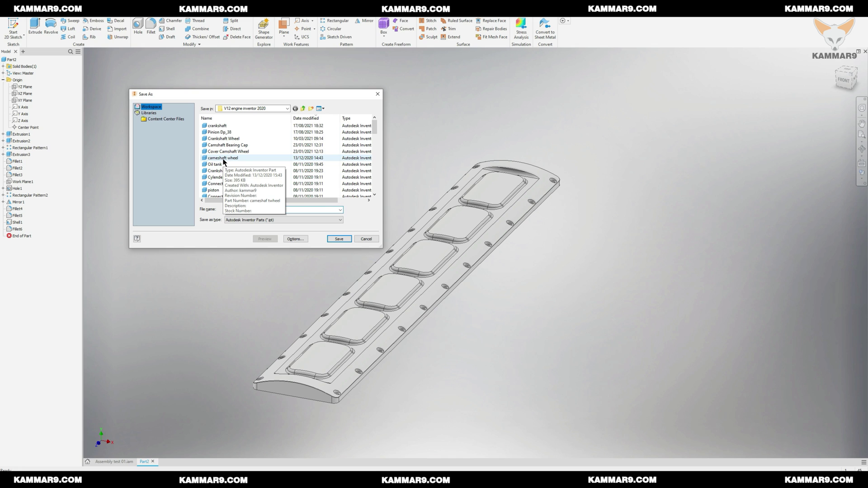
{"action": "left_click", "coordinate": [247, 209]}
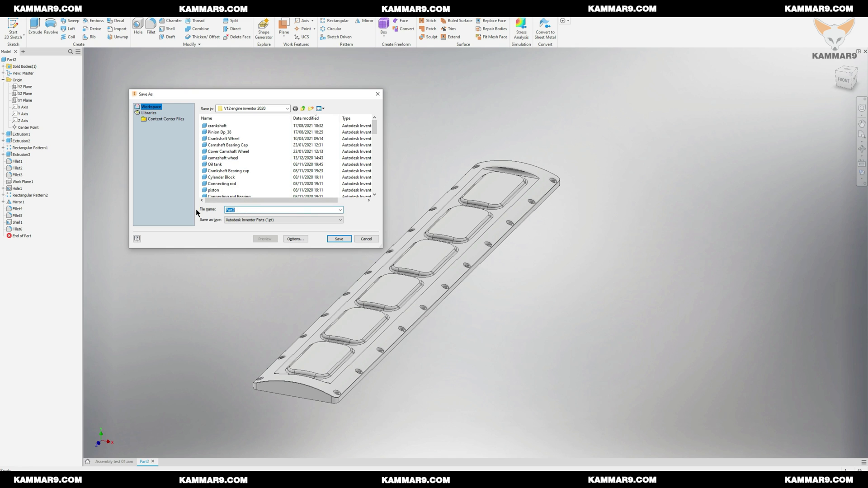
{"action": "type", "text": "Cover"}
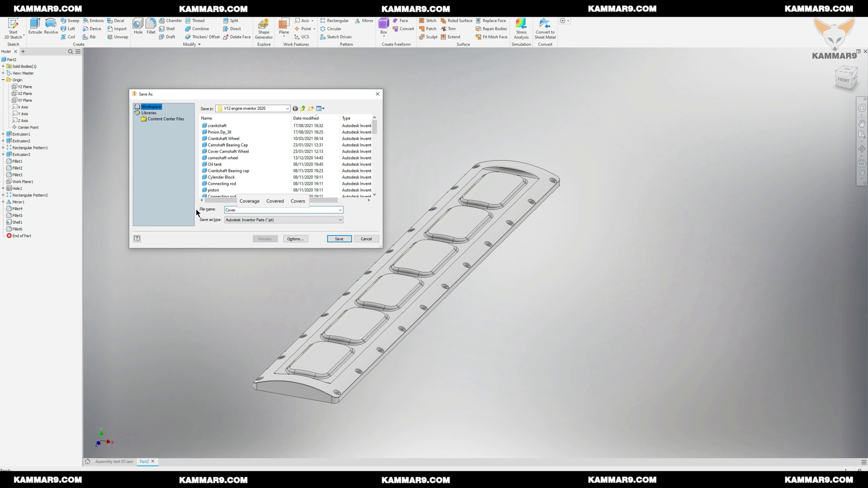
{"action": "type", "text": " water tank"}
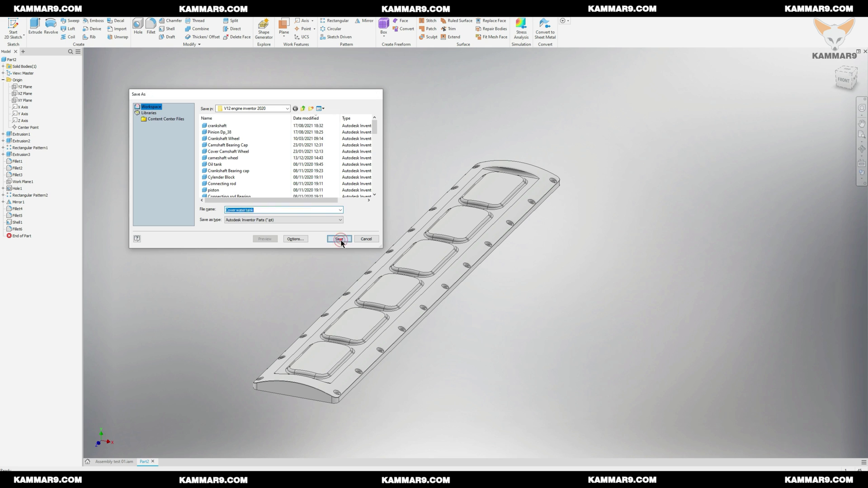
{"action": "left_click", "coordinate": [339, 239]}
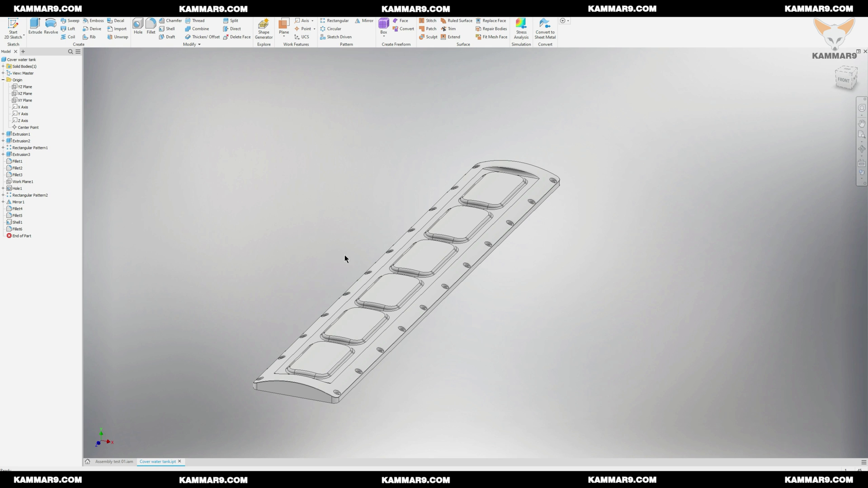
- Start a 0.3 mm fillet on the upper rims of the first seven counterbored holes along one long side
{"action": "middle_click_drag", "start_coordinate": [345, 255], "coordinate": [383, 382], "text": "shift"}
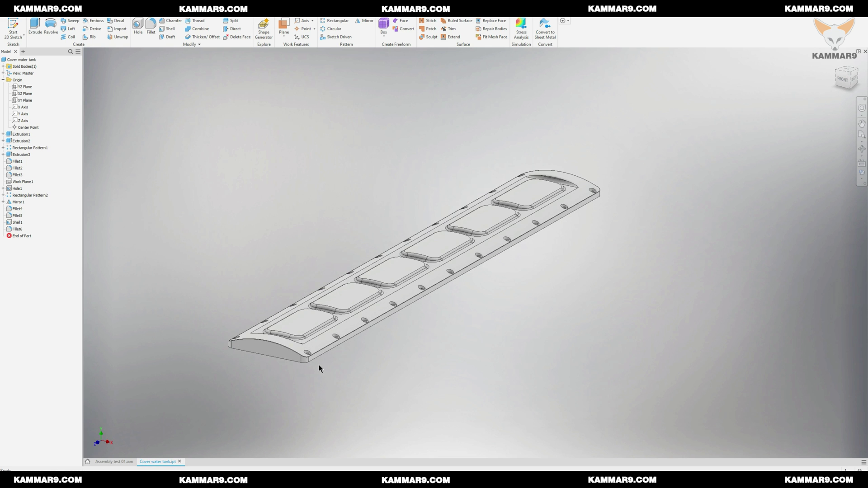
{"action": "scroll", "coordinate": [312, 367], "scroll_direction": "up", "scroll_amount": 5}
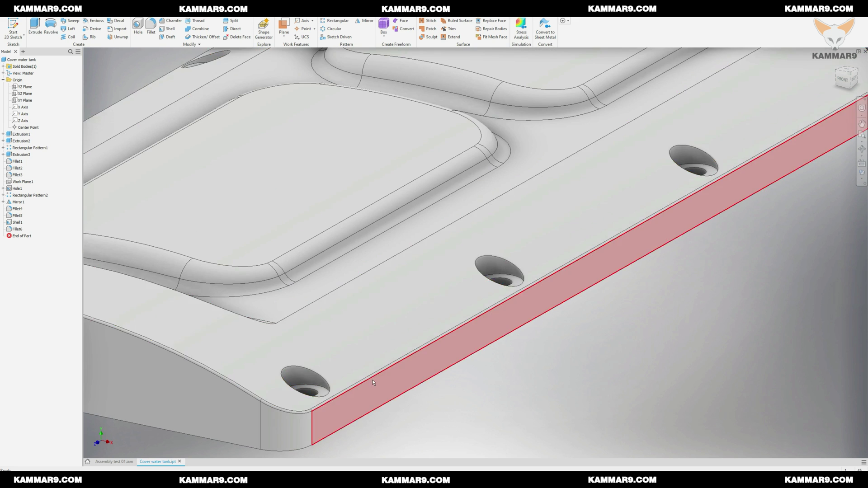
{"action": "scroll", "coordinate": [389, 395], "scroll_direction": "down", "scroll_amount": 6}
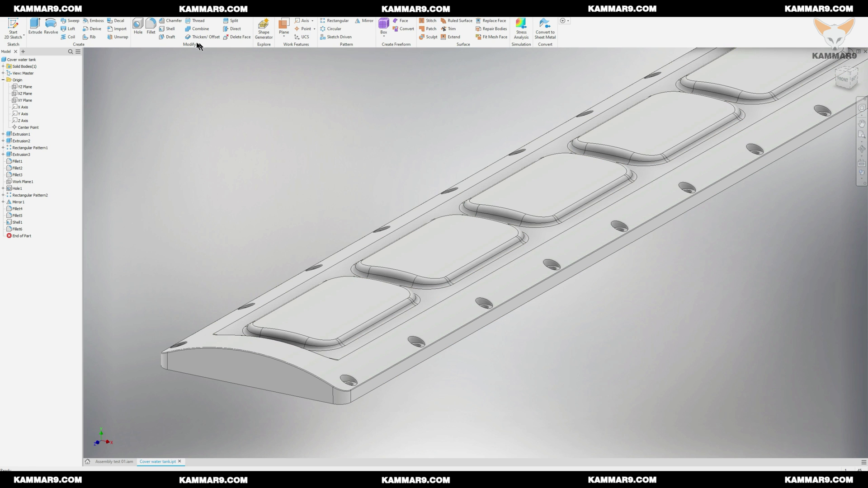
{"action": "left_click", "coordinate": [152, 28]}
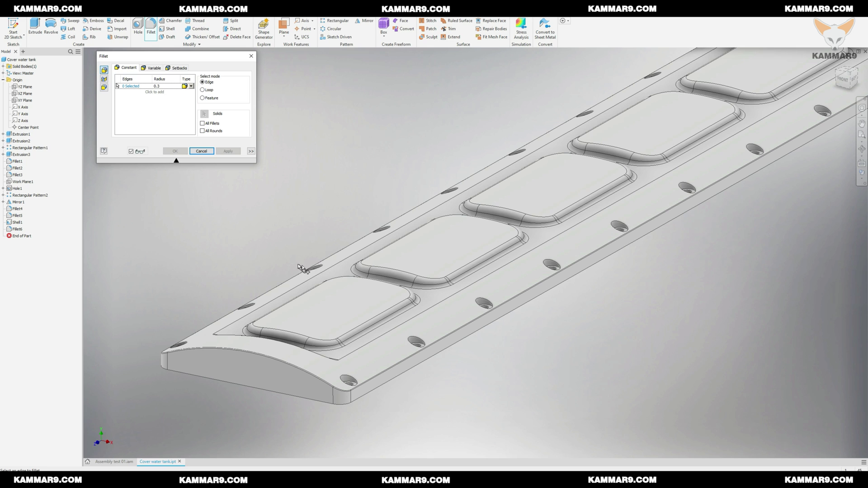
{"action": "left_click", "coordinate": [349, 381]}
{"action": "left_click", "coordinate": [417, 340]}
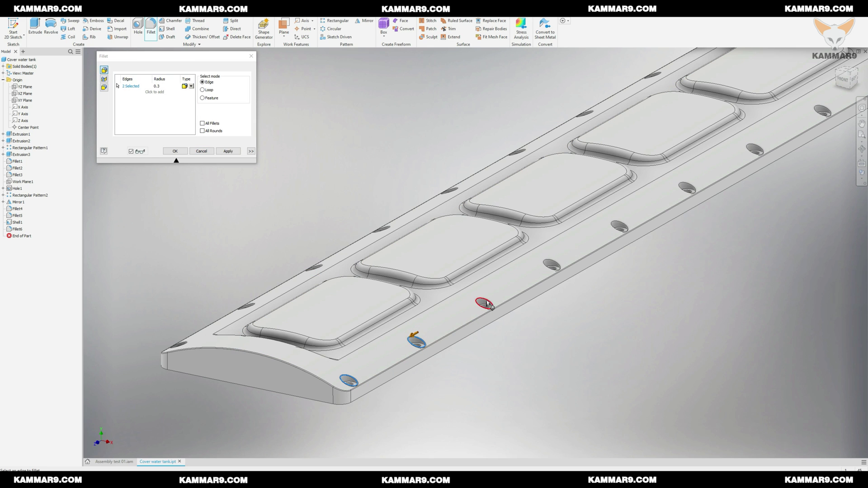
{"action": "left_click", "coordinate": [485, 301]}
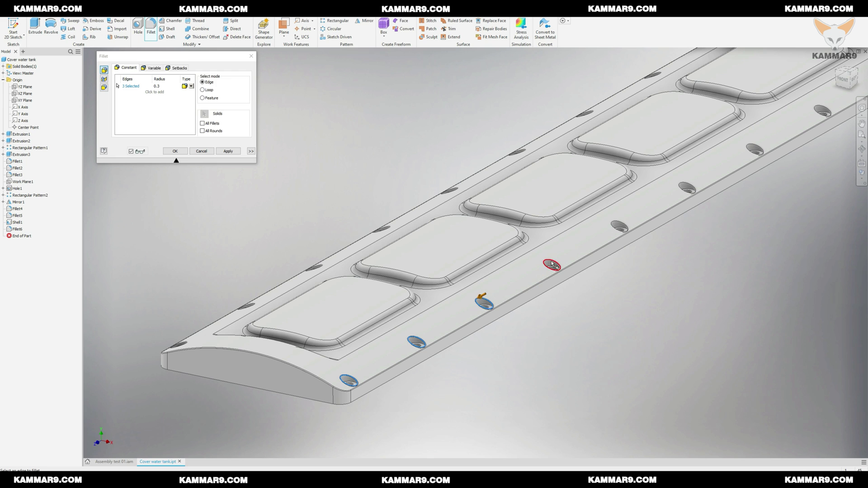
{"action": "left_click", "coordinate": [620, 226]}
{"action": "left_click", "coordinate": [687, 188]}
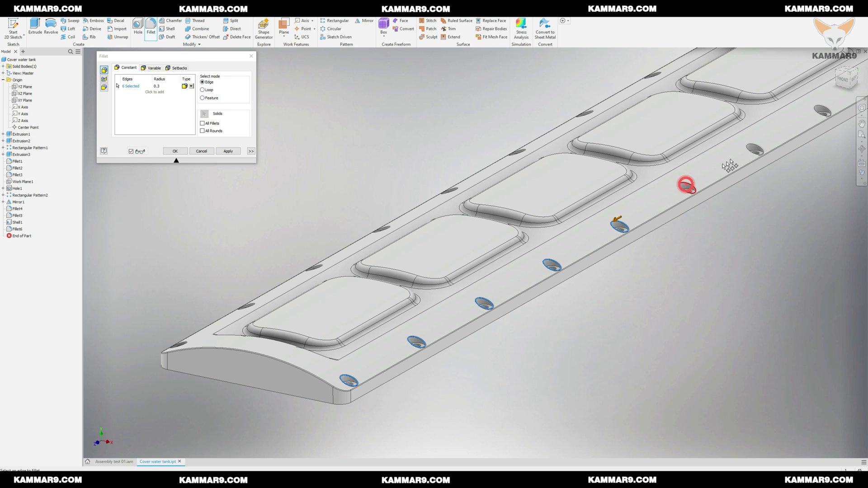
{"action": "left_click", "coordinate": [754, 149]}
- Add the rims of the remaining counterbored holes in the same row, up to the far end, to the fillet selection
{"action": "scroll", "coordinate": [466, 376], "scroll_direction": "down", "scroll_amount": 5}
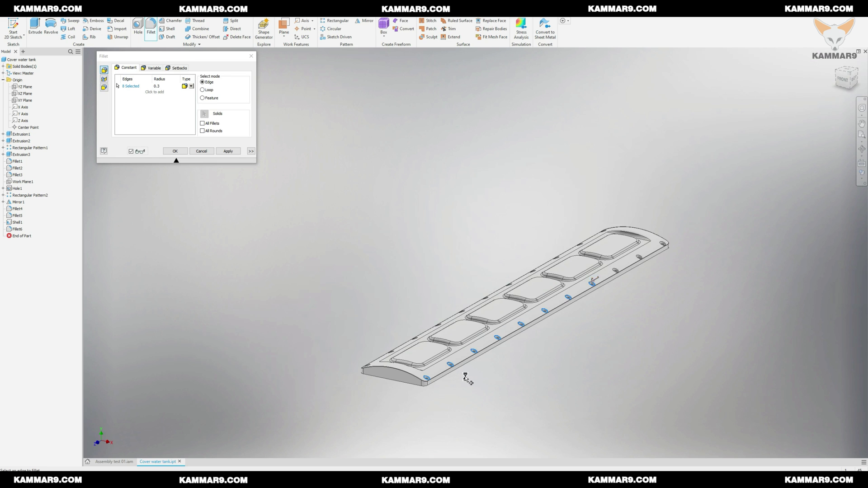
{"action": "scroll", "coordinate": [520, 355], "scroll_direction": "up", "scroll_amount": 10}
{"action": "left_click", "coordinate": [633, 285]}
{"action": "left_click", "coordinate": [798, 180]}
{"action": "scroll", "coordinate": [596, 276], "scroll_direction": "down", "scroll_amount": 5}
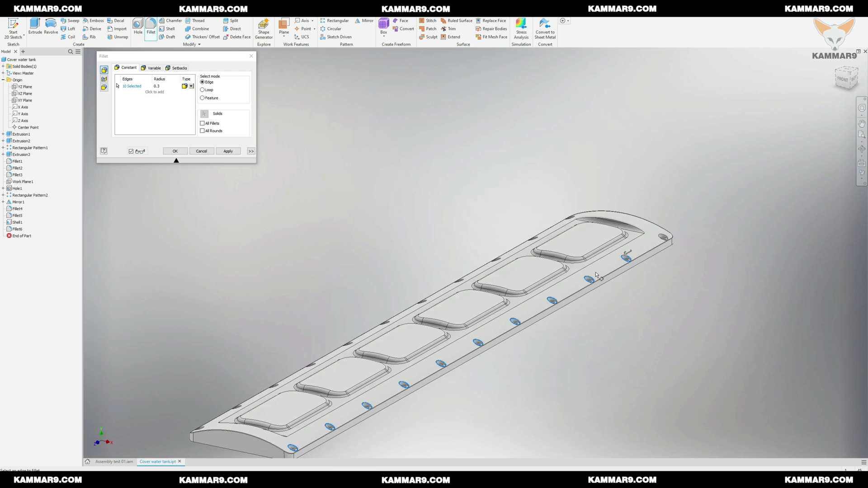
{"action": "scroll", "coordinate": [669, 249], "scroll_direction": "up", "scroll_amount": 4}
{"action": "left_click", "coordinate": [632, 227]}
{"action": "scroll", "coordinate": [665, 268], "scroll_direction": "down", "scroll_amount": 3}
{"action": "scroll", "coordinate": [665, 268], "scroll_direction": "down", "scroll_amount": 2}
- Add the hole rims along the opposite long side to the selection and create the 0.3 mm fillet
{"action": "middle_click_drag", "start_coordinate": [405, 349], "coordinate": [469, 325], "text": "shift"}
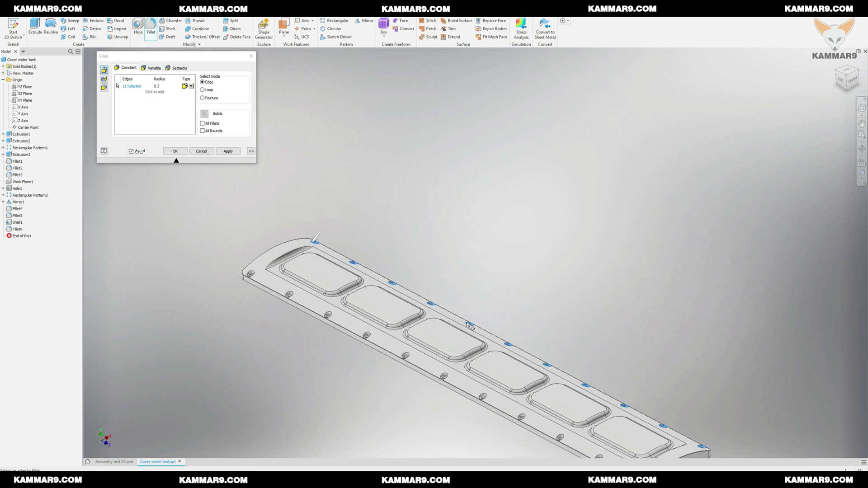
{"action": "scroll", "coordinate": [701, 366], "scroll_direction": "down", "scroll_amount": 2}
{"action": "scroll", "coordinate": [677, 419], "scroll_direction": "up", "scroll_amount": 5}
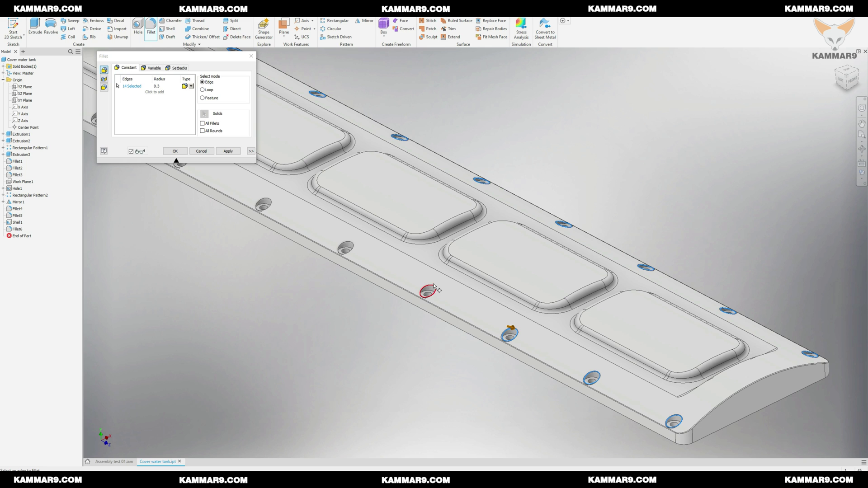
{"action": "scroll", "coordinate": [265, 202], "scroll_direction": "down", "scroll_amount": 3}
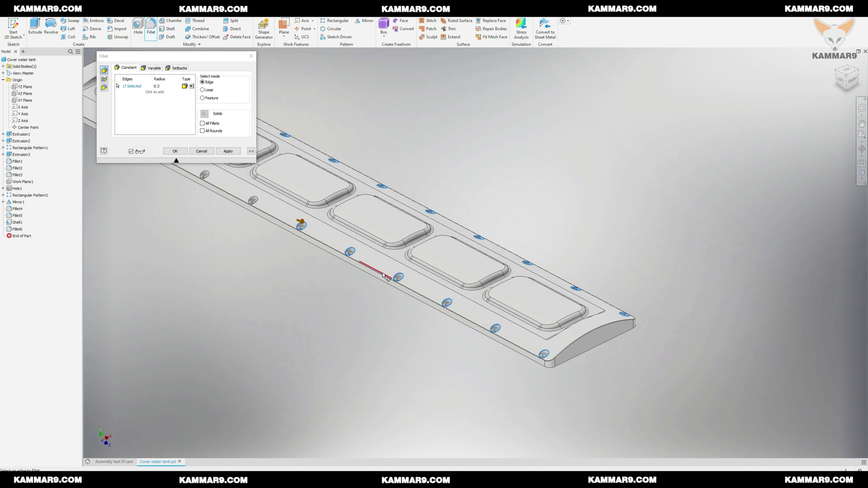
{"action": "left_click", "coordinate": [317, 226]}
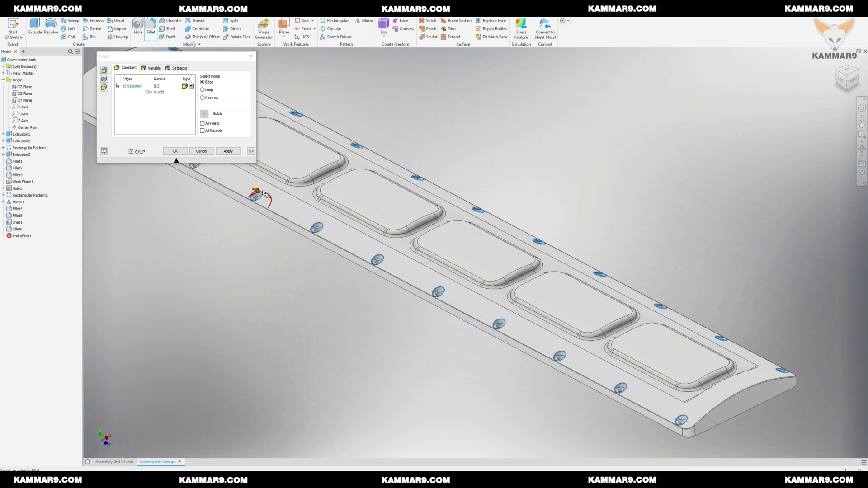
{"action": "left_click", "coordinate": [276, 207]}
{"action": "scroll", "coordinate": [277, 208], "scroll_direction": "down", "scroll_amount": 3}
{"action": "scroll", "coordinate": [306, 262], "scroll_direction": "up", "scroll_amount": 5}
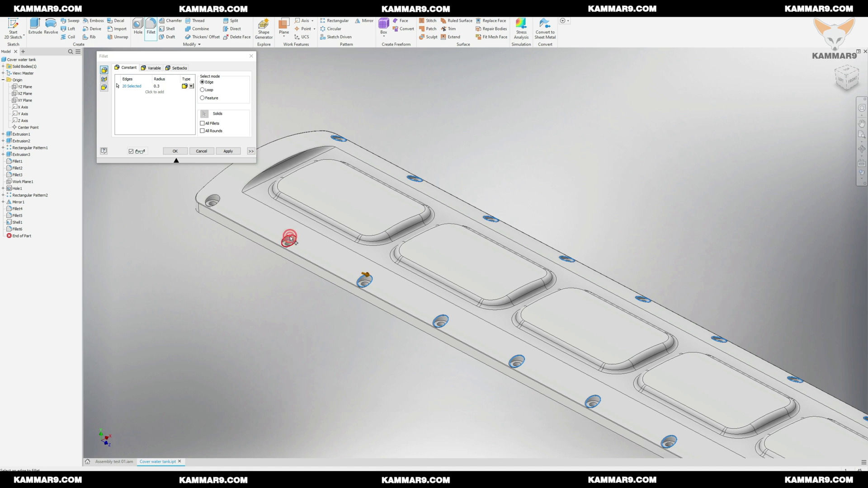
{"action": "left_click", "coordinate": [175, 151]}
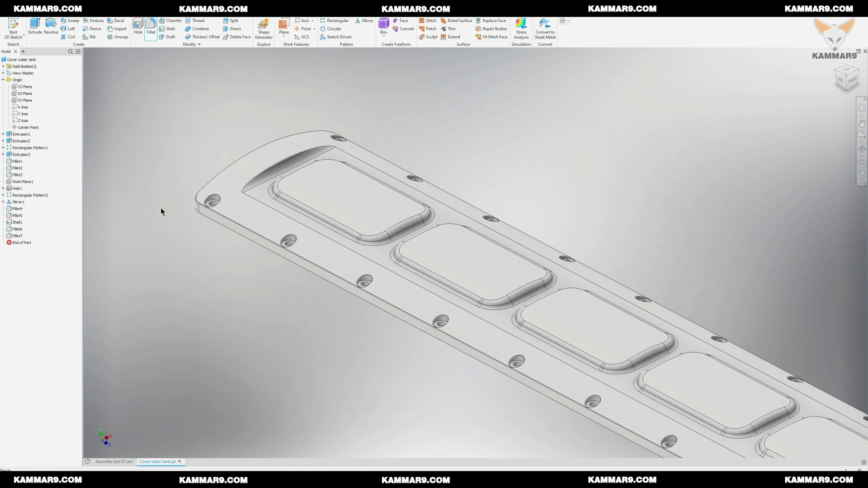
- Assign the Steel, Alloy material from the Inventor Material Library to the cover
{"action": "scroll", "coordinate": [191, 228], "scroll_direction": "down", "scroll_amount": 5}
{"action": "middle_click_drag", "start_coordinate": [410, 347], "coordinate": [397, 271], "text": "shift"}
{"action": "scroll", "coordinate": [397, 312], "scroll_direction": "up", "scroll_amount": 5}
{"action": "scroll", "coordinate": [397, 271], "scroll_direction": "down", "scroll_amount": 4}
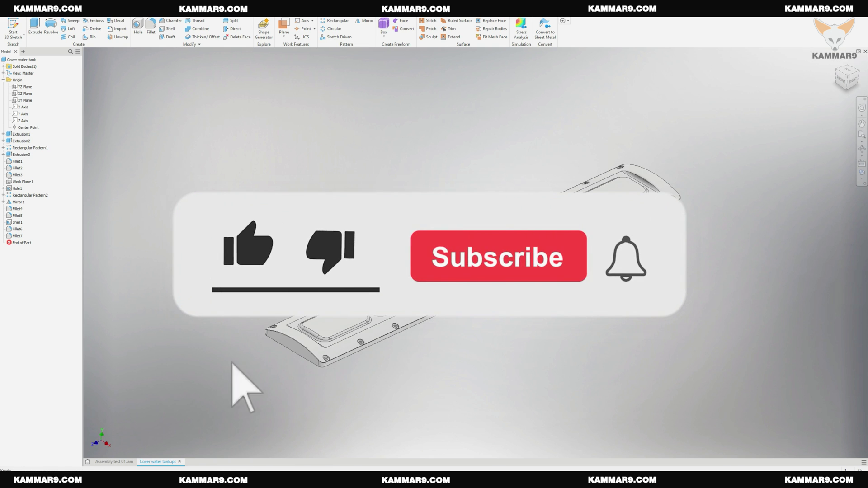
{"action": "left_click", "coordinate": [111, 6]}
{"action": "scroll", "coordinate": [115, 81], "scroll_direction": "up", "scroll_amount": 1}
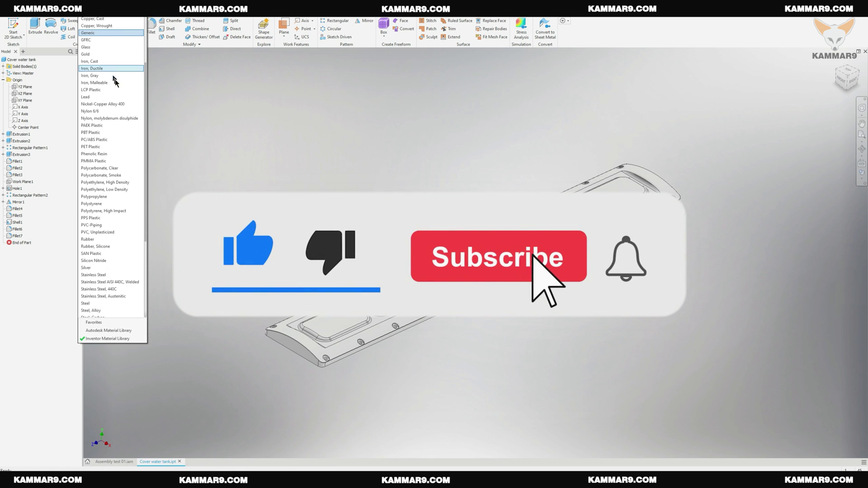
{"action": "scroll", "coordinate": [116, 118], "scroll_direction": "down", "scroll_amount": 4}
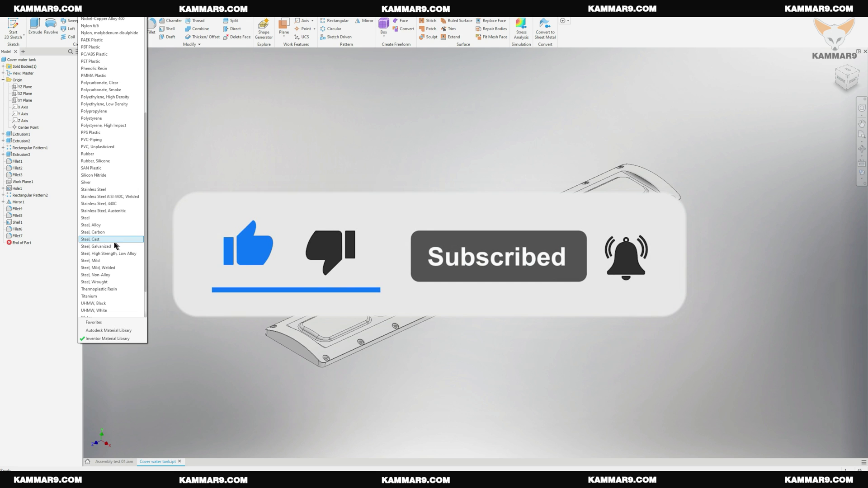
{"action": "left_click", "coordinate": [91, 224]}
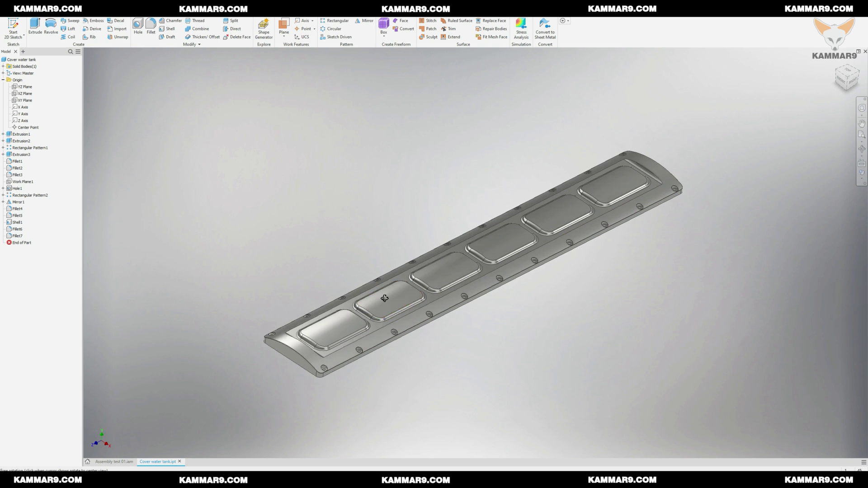
{"action": "middle_click_drag", "start_coordinate": [400, 301], "coordinate": [383, 292], "text": "shift"}
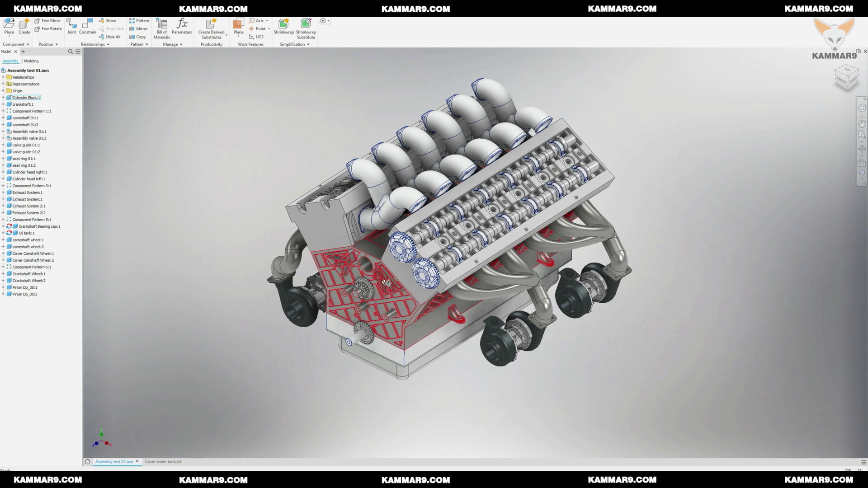
- Place one instance of the Cover water tank part in Assembly test 01, beside the engine's cylinder head
{"action": "scroll", "coordinate": [400, 244], "scroll_direction": "up", "scroll_amount": 10}
{"action": "scroll", "coordinate": [400, 245], "scroll_direction": "down", "scroll_amount": 10}
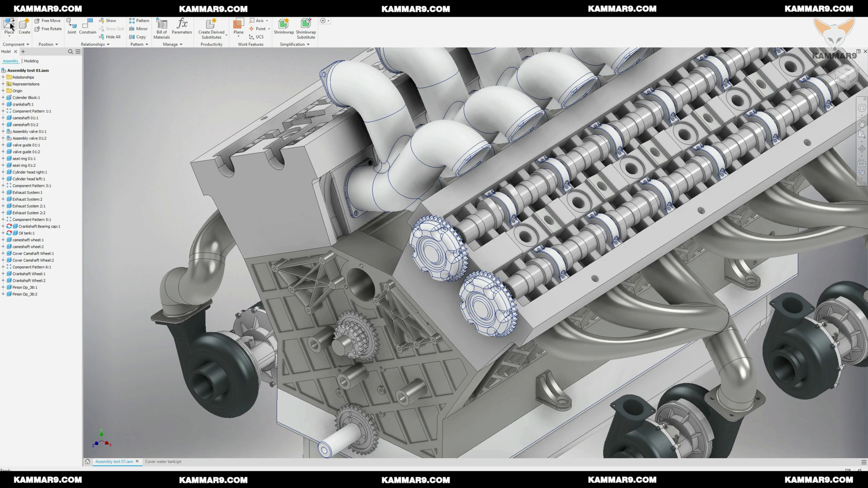
{"action": "left_click", "coordinate": [9, 25]}
{"action": "type", "text": "cov"}
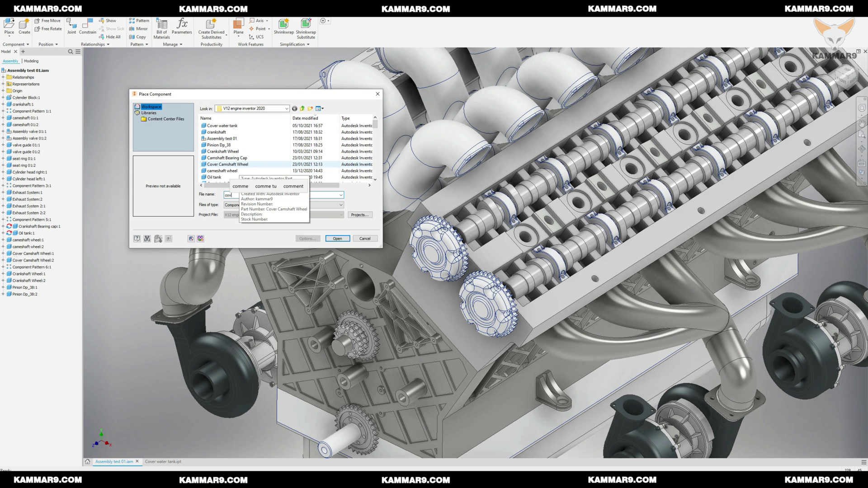
{"action": "type", "text": "er"}
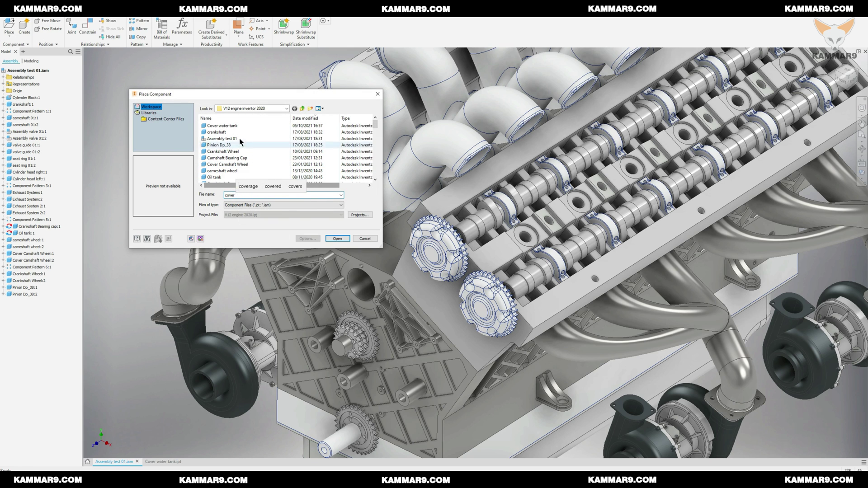
{"action": "left_click", "coordinate": [222, 126]}
{"action": "left_click", "coordinate": [337, 238]}
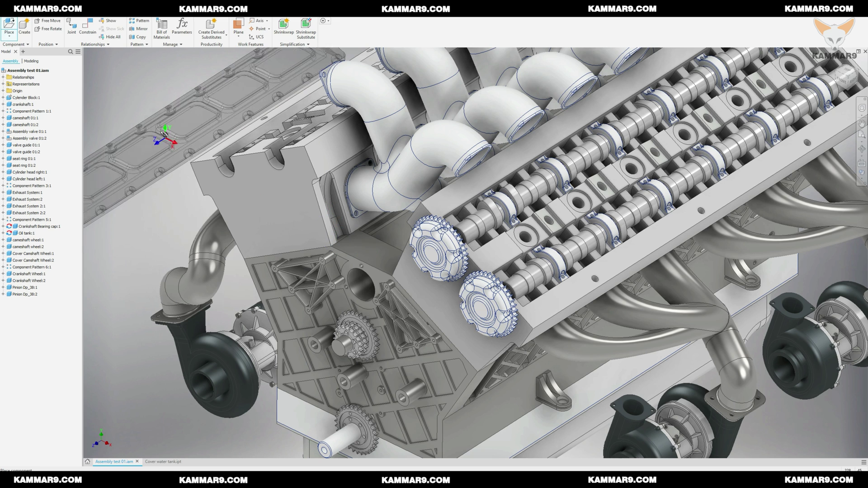
{"action": "left_click", "coordinate": [162, 133]}
{"action": "scroll", "coordinate": [184, 201], "scroll_direction": "up", "scroll_amount": 5}
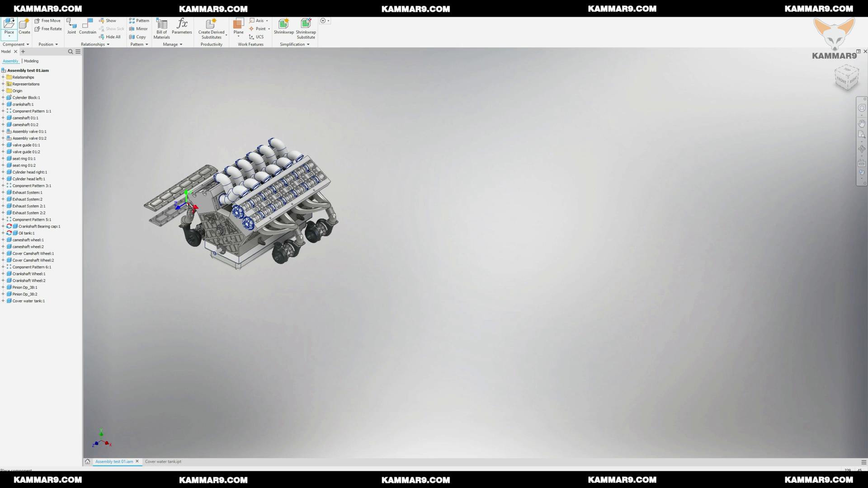
{"action": "key", "text": "Escape"}
{"action": "scroll", "coordinate": [154, 208], "scroll_direction": "down", "scroll_amount": 2}
{"action": "scroll", "coordinate": [154, 208], "scroll_direction": "up", "scroll_amount": 5}
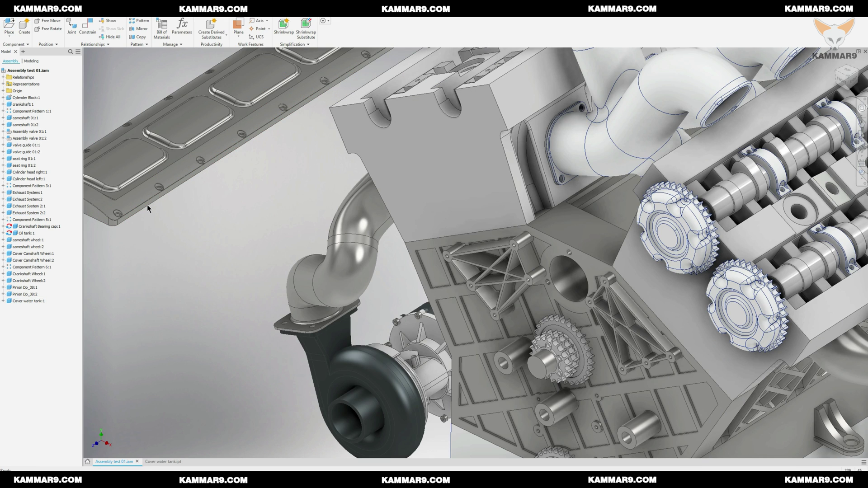
{"action": "scroll", "coordinate": [324, 198], "scroll_direction": "down", "scroll_amount": 3}
{"action": "scroll", "coordinate": [227, 196], "scroll_direction": "up", "scroll_amount": 5}
{"action": "left_click", "coordinate": [247, 204]}
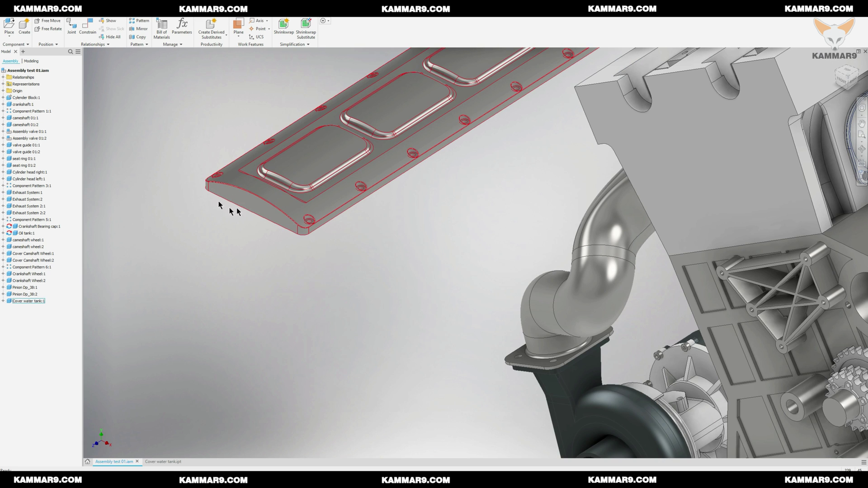
{"action": "left_click", "coordinate": [84, 30]}
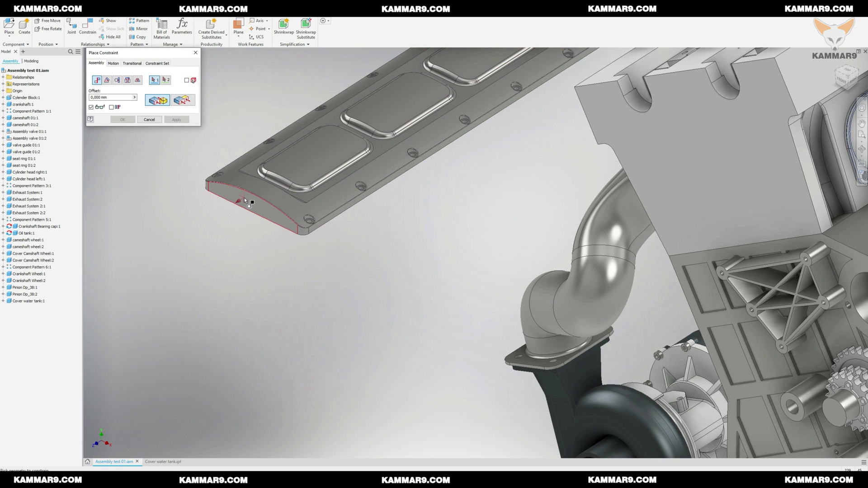
{"action": "left_click", "coordinate": [243, 209]}
{"action": "scroll", "coordinate": [261, 240], "scroll_direction": "down", "scroll_amount": 3}
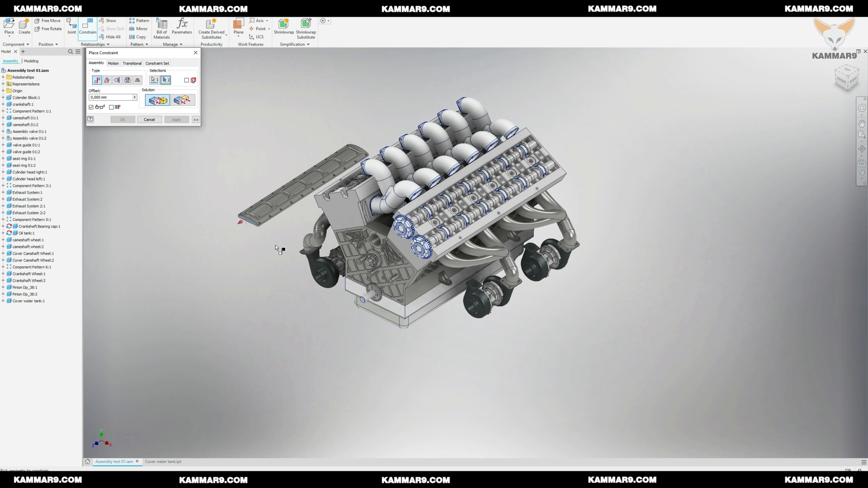
{"action": "scroll", "coordinate": [385, 222], "scroll_direction": "up", "scroll_amount": 5}
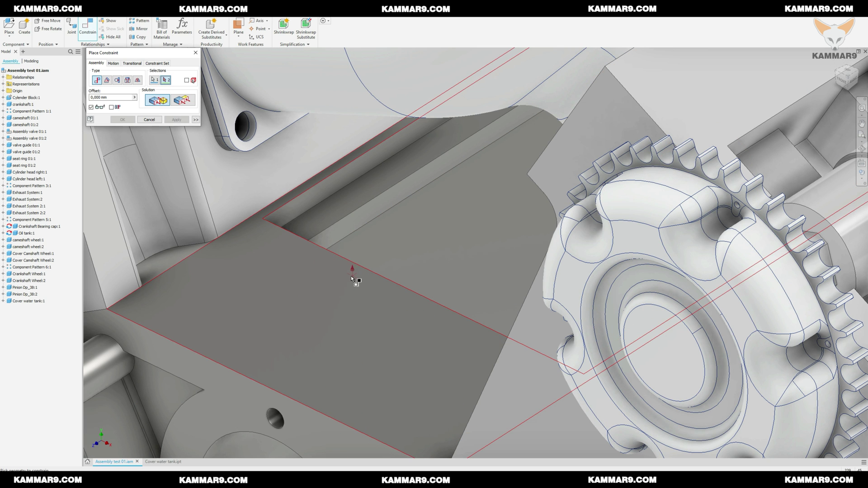
{"action": "middle_click_drag", "start_coordinate": [351, 279], "coordinate": [388, 273]}
{"action": "scroll", "coordinate": [399, 266], "scroll_direction": "down", "scroll_amount": 2}
{"action": "scroll", "coordinate": [388, 273], "scroll_direction": "down", "scroll_amount": 3}
{"action": "middle_click_drag", "start_coordinate": [334, 291], "coordinate": [371, 297], "text": "shift"}
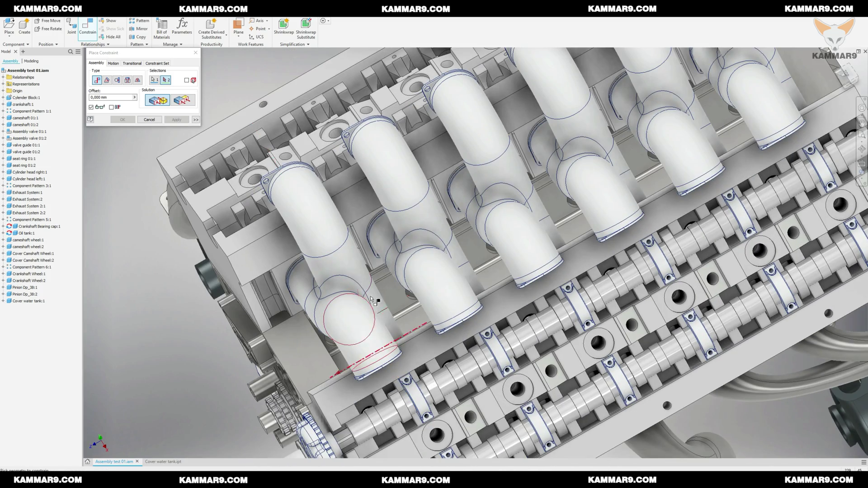
{"action": "left_click", "coordinate": [195, 52]}
- Hide the component pattern of white curved pipes between the two cylinder heads to expose the block's central recess
{"action": "scroll", "coordinate": [315, 277], "scroll_direction": "down", "scroll_amount": 4}
{"action": "middle_click_drag", "start_coordinate": [315, 277], "coordinate": [353, 244], "text": "shift"}
{"action": "scroll", "coordinate": [359, 238], "scroll_direction": "up", "scroll_amount": 4}
{"action": "left_click", "coordinate": [360, 240]}
{"action": "left_click", "coordinate": [123, 177]}
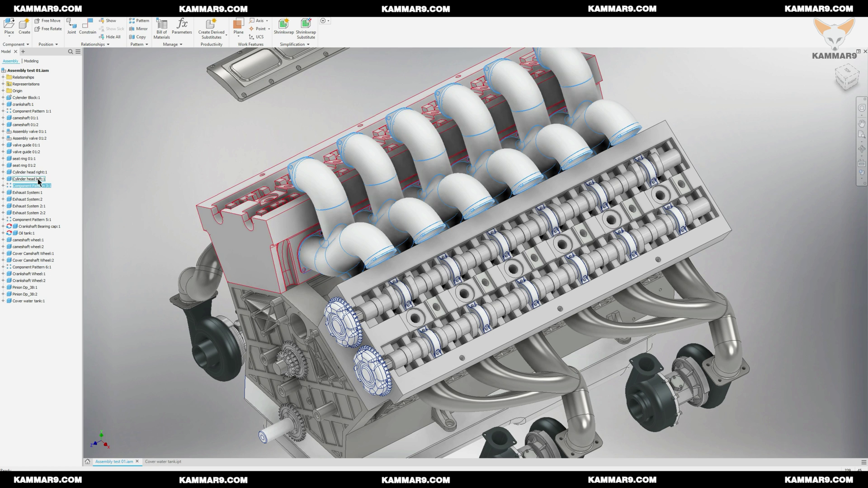
{"action": "left_click", "coordinate": [32, 186]}
{"action": "right_click", "coordinate": [40, 189]}
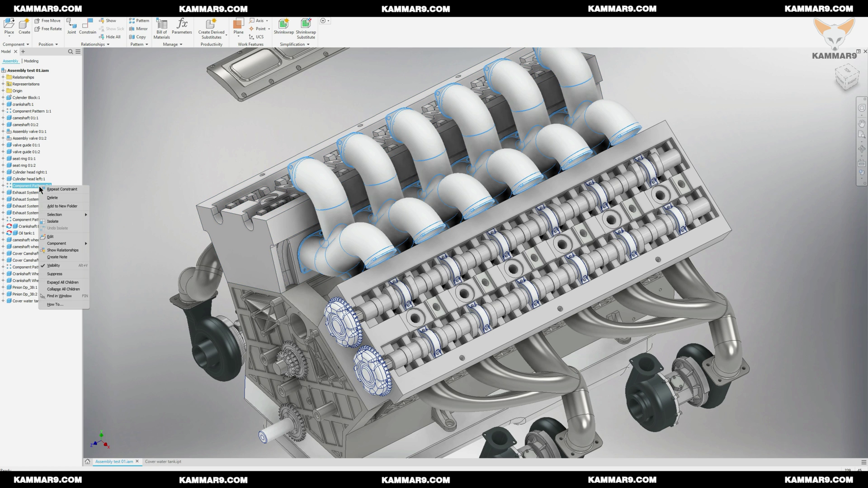
{"action": "left_click", "coordinate": [58, 267]}
{"action": "middle_click_drag", "start_coordinate": [341, 241], "coordinate": [312, 260], "text": "shift"}
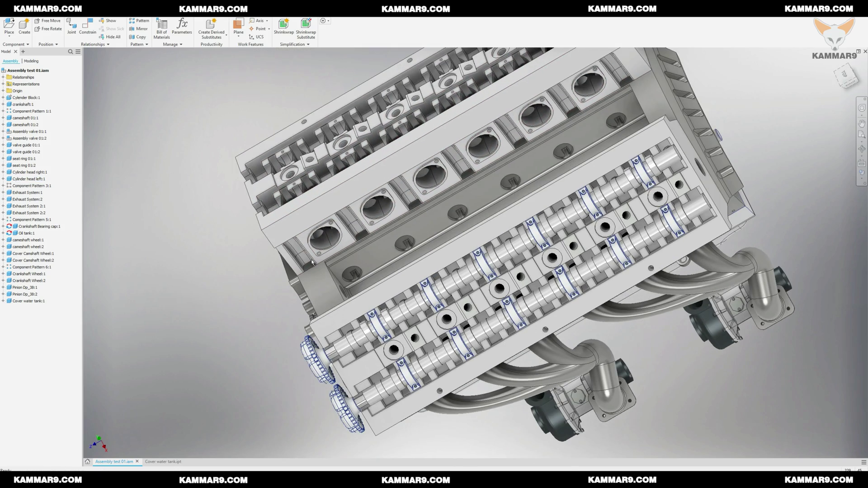
- Mate the water tank cover's arched end face to the end wall of the engine block's central recess with 0 mm offset
{"action": "left_click", "coordinate": [87, 30]}
{"action": "scroll", "coordinate": [256, 248], "scroll_direction": "down", "scroll_amount": 5}
{"action": "middle_click_drag", "start_coordinate": [258, 249], "coordinate": [286, 229], "text": "shift"}
{"action": "scroll", "coordinate": [170, 225], "scroll_direction": "up", "scroll_amount": 4}
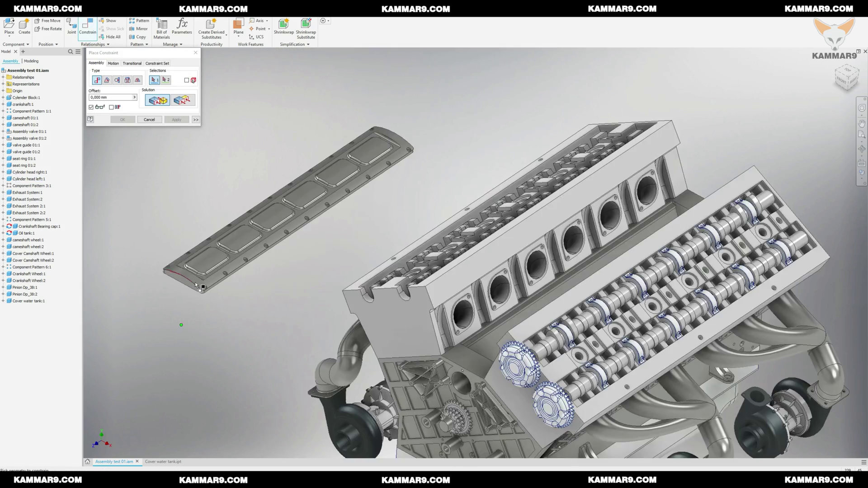
{"action": "scroll", "coordinate": [183, 282], "scroll_direction": "up", "scroll_amount": 5}
{"action": "left_click", "coordinate": [176, 272]}
{"action": "scroll", "coordinate": [372, 273], "scroll_direction": "down", "scroll_amount": 6}
{"action": "middle_click_drag", "start_coordinate": [384, 275], "coordinate": [488, 294], "text": "shift"}
{"action": "scroll", "coordinate": [524, 308], "scroll_direction": "up", "scroll_amount": 3}
{"action": "scroll", "coordinate": [584, 317], "scroll_direction": "up", "scroll_amount": 2}
{"action": "left_click", "coordinate": [615, 304]}
{"action": "scroll", "coordinate": [396, 315], "scroll_direction": "down", "scroll_amount": 5}
{"action": "left_click", "coordinate": [129, 120]}
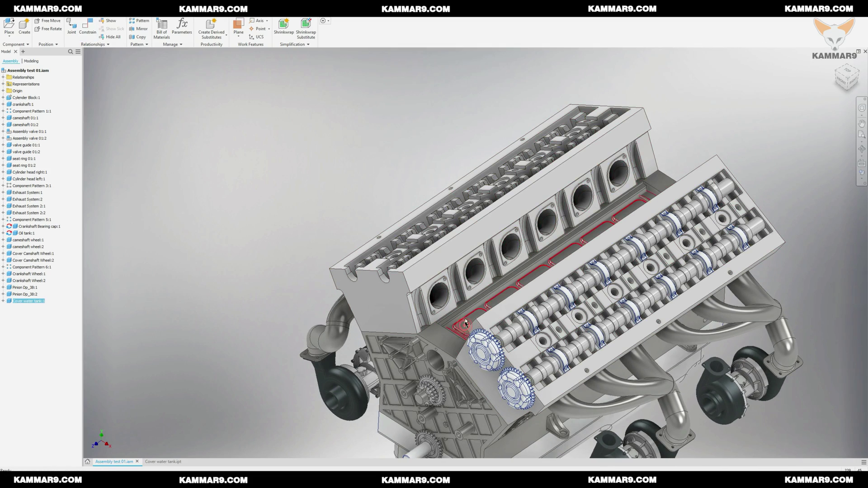
- Lift the cover clear of the recess and mate its long side face to the block's ledge side wall with 0 mm offset
{"action": "left_click", "coordinate": [299, 168]}
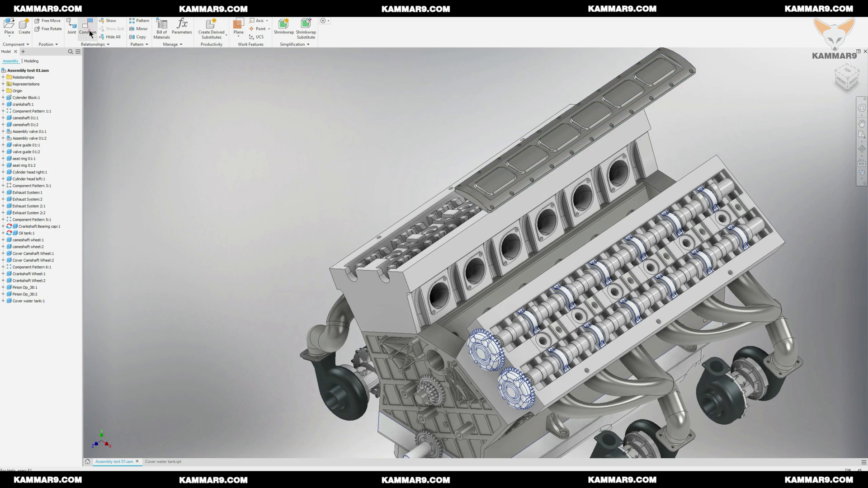
{"action": "left_click", "coordinate": [88, 30]}
{"action": "scroll", "coordinate": [507, 203], "scroll_direction": "up", "scroll_amount": 10}
{"action": "scroll", "coordinate": [363, 222], "scroll_direction": "down", "scroll_amount": 15}
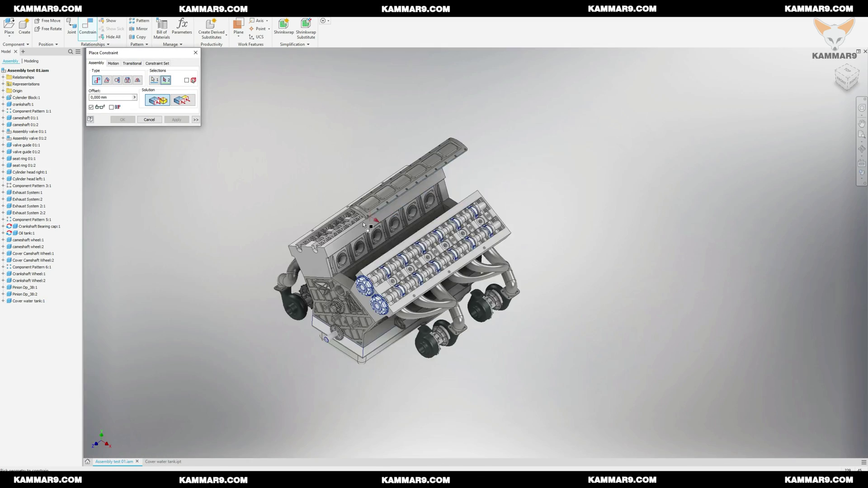
{"action": "scroll", "coordinate": [363, 222], "scroll_direction": "up", "scroll_amount": 15}
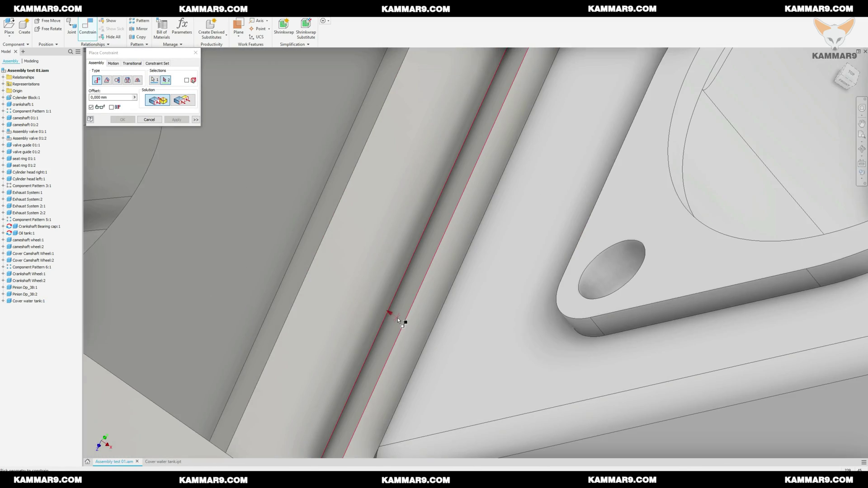
{"action": "left_click", "coordinate": [398, 320]}
{"action": "scroll", "coordinate": [399, 320], "scroll_direction": "down", "scroll_amount": 10}
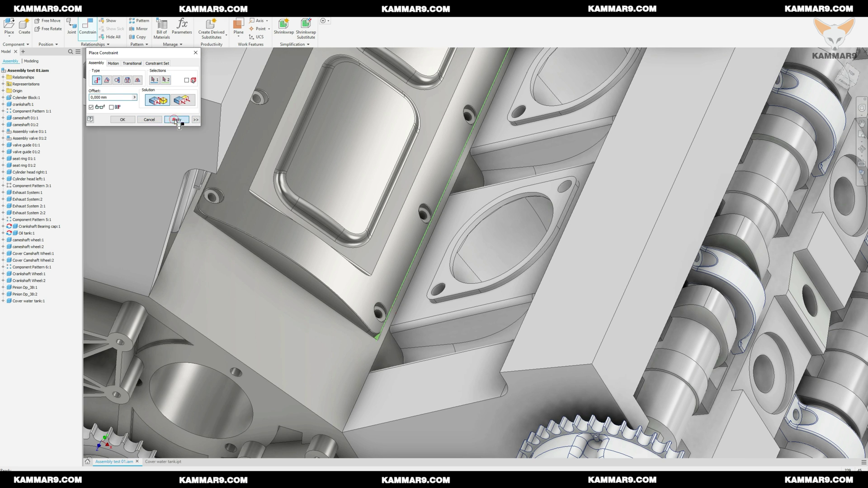
{"action": "left_click", "coordinate": [145, 120]}
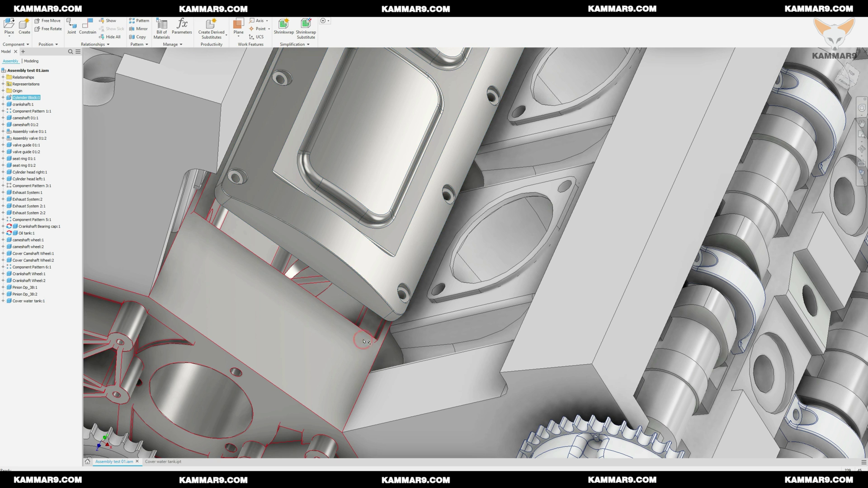
- Open the Cylender Block part from the assembly and set its visual style to Shaded with edges
{"action": "right_click", "coordinate": [367, 324]}
{"action": "left_click", "coordinate": [367, 322]}
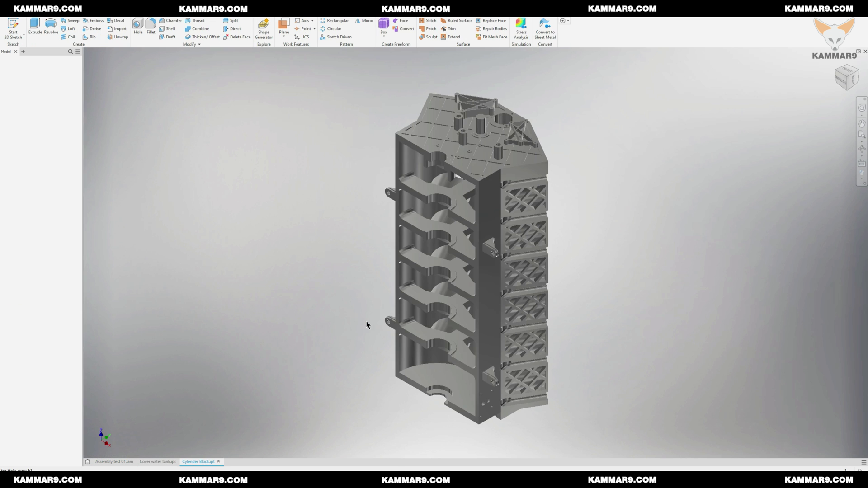
{"action": "middle_click_drag", "start_coordinate": [479, 226], "coordinate": [407, 271], "text": "shift"}
{"action": "scroll", "coordinate": [408, 270], "scroll_direction": "down", "scroll_amount": 3}
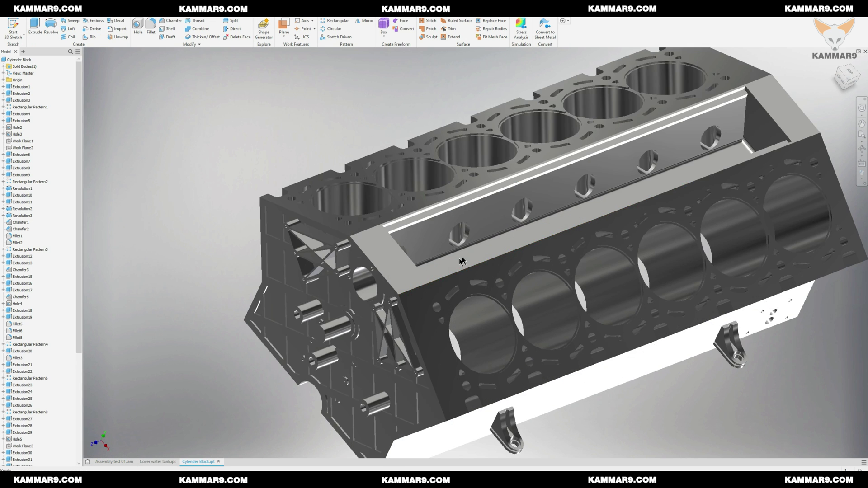
{"action": "middle_click_drag", "start_coordinate": [461, 260], "coordinate": [453, 236], "text": "shift"}
{"action": "left_click", "coordinate": [862, 180]}
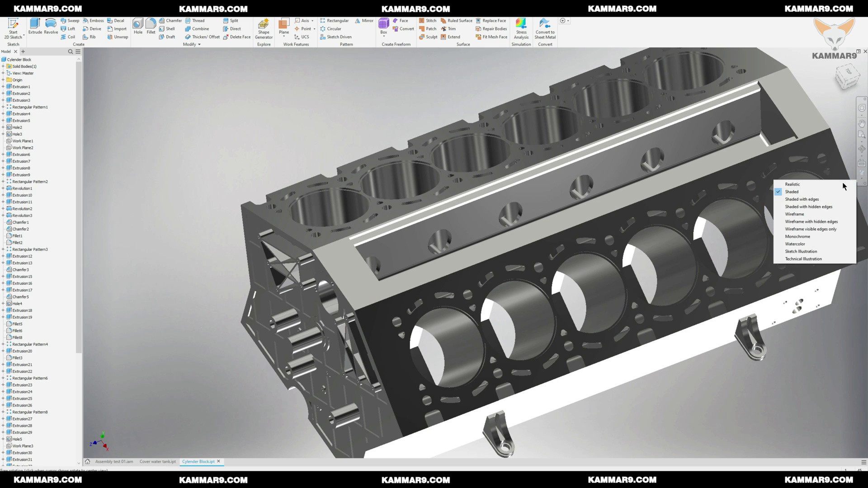
{"action": "left_click", "coordinate": [810, 194]}
{"action": "left_click_drag", "start_coordinate": [436, 238], "coordinate": [189, 190]}
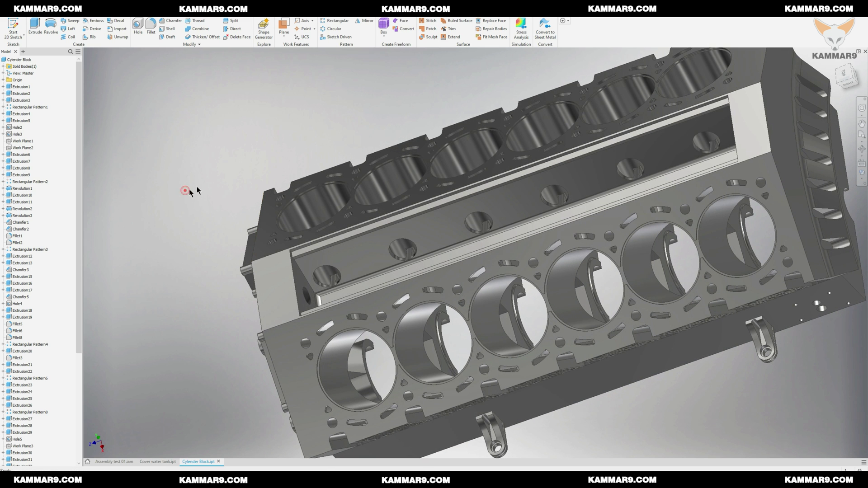
- Start a 5 mm fillet and select the first two vertical corner edges of the central recess's cover ledge
{"action": "left_click", "coordinate": [152, 30]}
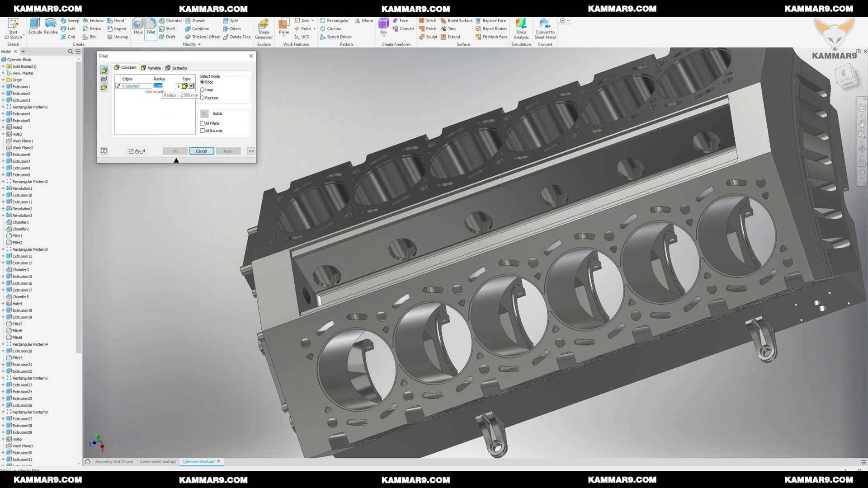
{"action": "scroll", "coordinate": [272, 224], "scroll_direction": "up", "scroll_amount": 5}
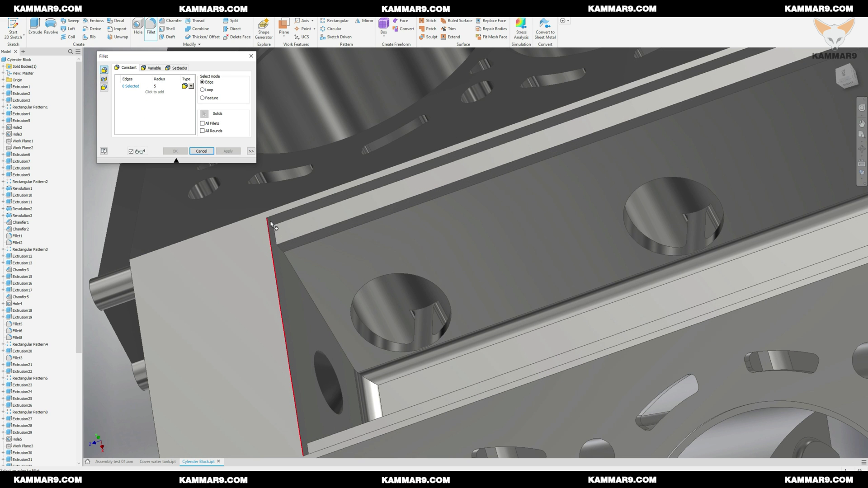
{"action": "scroll", "coordinate": [272, 234], "scroll_direction": "down", "scroll_amount": 6}
{"action": "middle_click_drag", "start_coordinate": [340, 237], "coordinate": [663, 114], "text": "shift"}
{"action": "scroll", "coordinate": [622, 168], "scroll_direction": "up", "scroll_amount": 8}
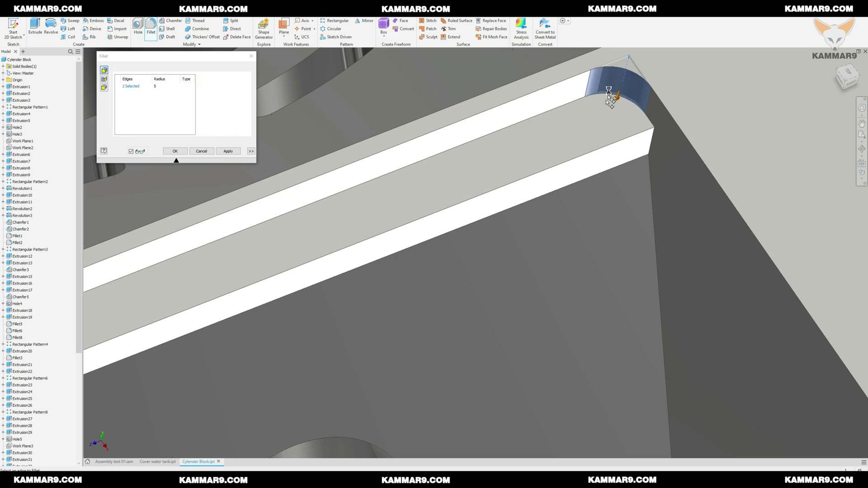
- Add the remaining two ledge corner edges to the selection, create the 5 mm fillet and save the block part
{"action": "scroll", "coordinate": [576, 149], "scroll_direction": "down", "scroll_amount": 7}
{"action": "middle_click_drag", "start_coordinate": [576, 149], "coordinate": [692, 260], "text": "shift"}
{"action": "scroll", "coordinate": [678, 244], "scroll_direction": "up", "scroll_amount": 7}
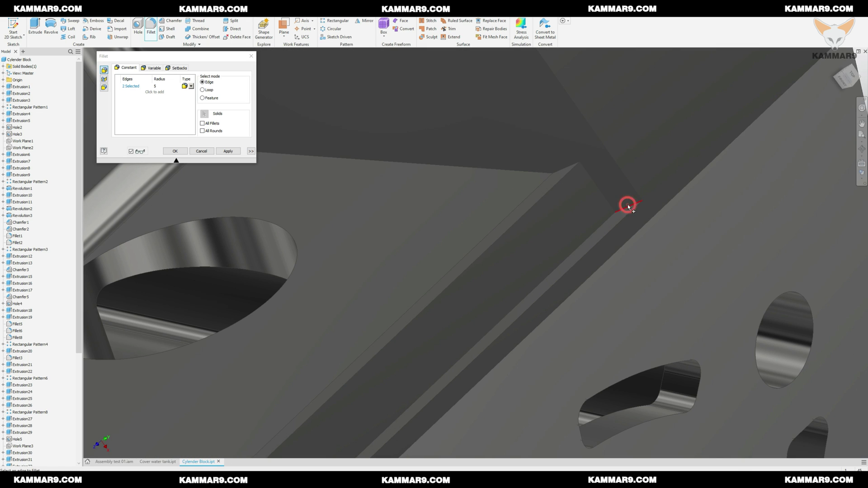
{"action": "scroll", "coordinate": [620, 232], "scroll_direction": "down", "scroll_amount": 6}
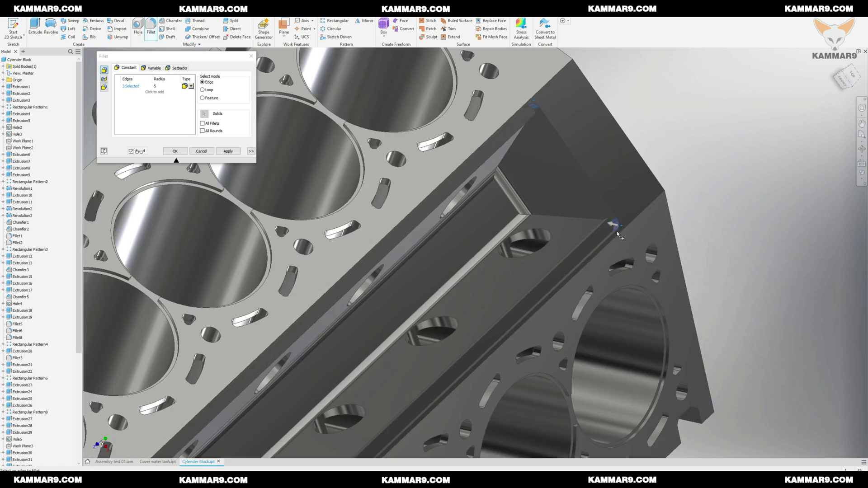
{"action": "scroll", "coordinate": [464, 306], "scroll_direction": "up", "scroll_amount": 6}
{"action": "scroll", "coordinate": [464, 306], "scroll_direction": "up", "scroll_amount": 5}
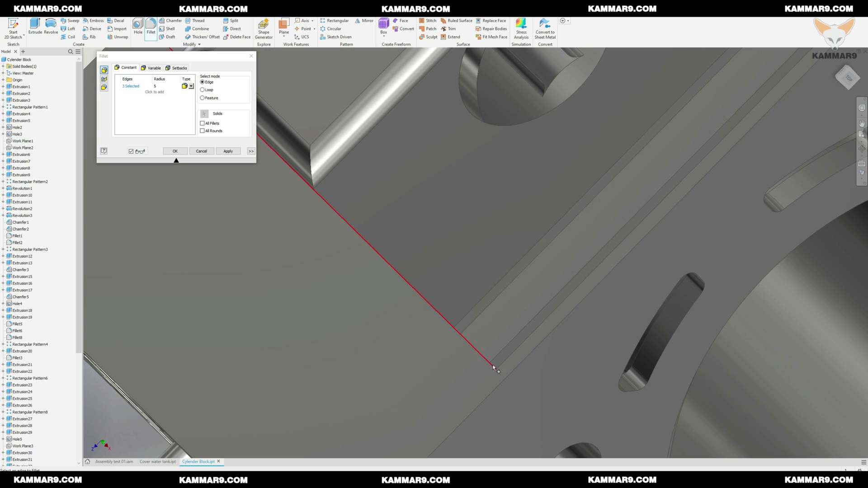
{"action": "scroll", "coordinate": [500, 330], "scroll_direction": "down", "scroll_amount": 2}
{"action": "scroll", "coordinate": [423, 429], "scroll_direction": "up", "scroll_amount": 3}
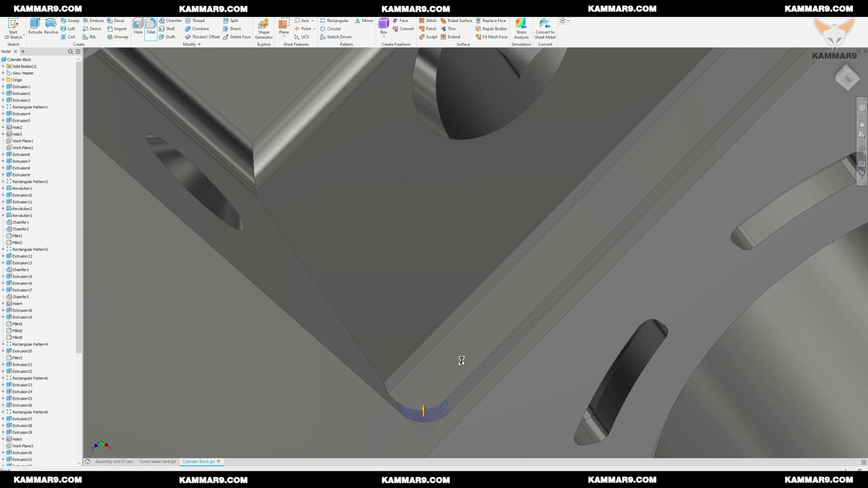
{"action": "scroll", "coordinate": [461, 360], "scroll_direction": "down", "scroll_amount": 5}
{"action": "scroll", "coordinate": [445, 335], "scroll_direction": "up", "scroll_amount": 2}
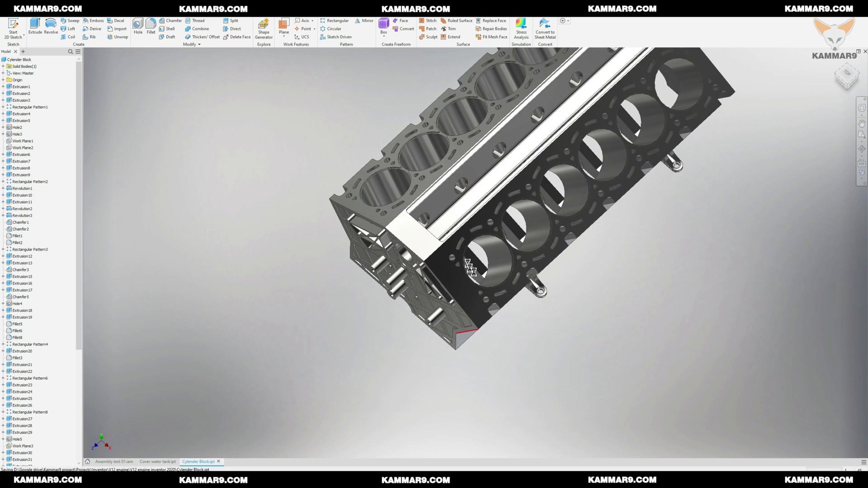
- Return to Assembly test 01 and mate the cover's underside to the block's recess ledge with 0 mm offset
{"action": "left_click", "coordinate": [116, 463]}
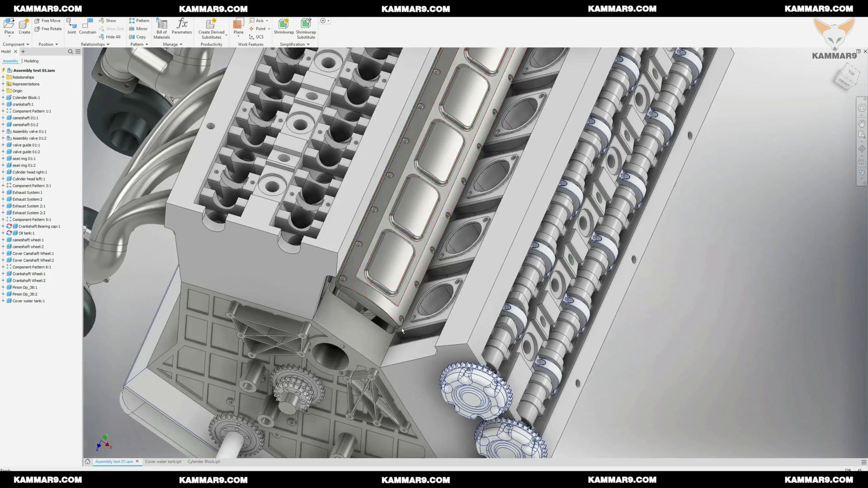
{"action": "middle_click_drag", "start_coordinate": [401, 330], "coordinate": [339, 312], "text": "shift"}
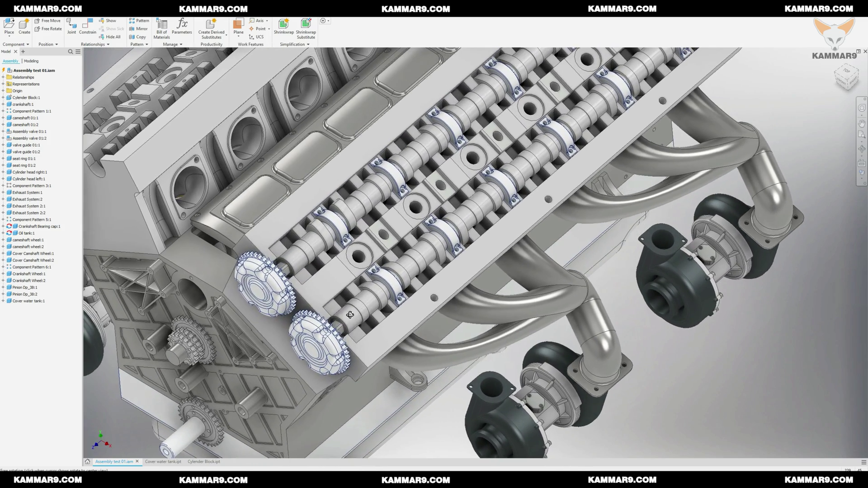
{"action": "scroll", "coordinate": [225, 238], "scroll_direction": "up", "scroll_amount": 4}
{"action": "key", "text": "c"}
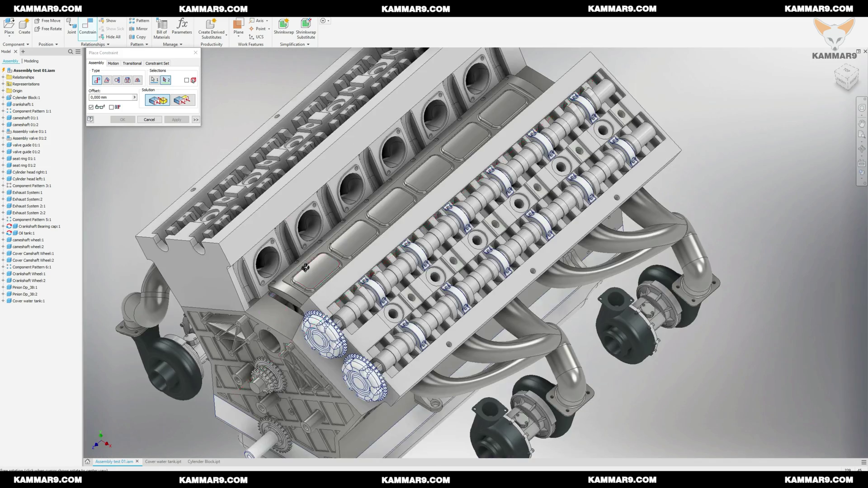
{"action": "middle_click_drag", "start_coordinate": [280, 195], "coordinate": [334, 241], "text": "shift"}
{"action": "scroll", "coordinate": [339, 153], "scroll_direction": "up", "scroll_amount": 10}
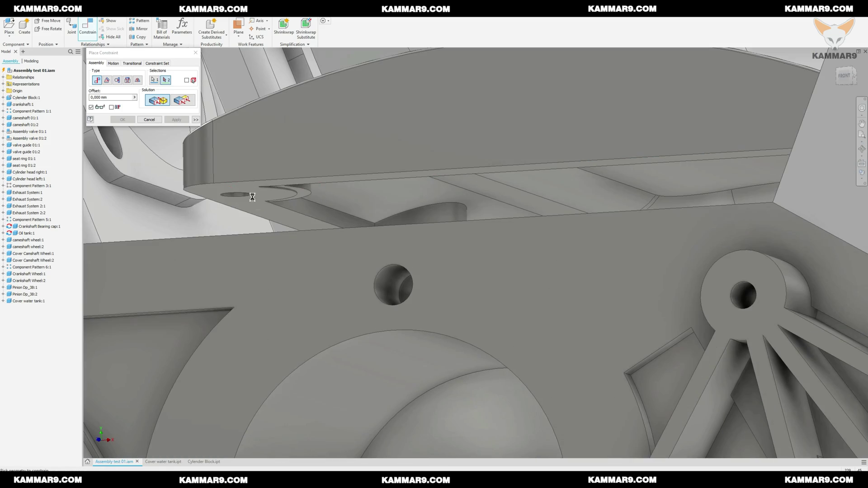
{"action": "left_click", "coordinate": [256, 206]}
{"action": "scroll", "coordinate": [348, 208], "scroll_direction": "down", "scroll_amount": 10}
{"action": "middle_click_drag", "start_coordinate": [348, 208], "coordinate": [341, 285], "text": "shift"}
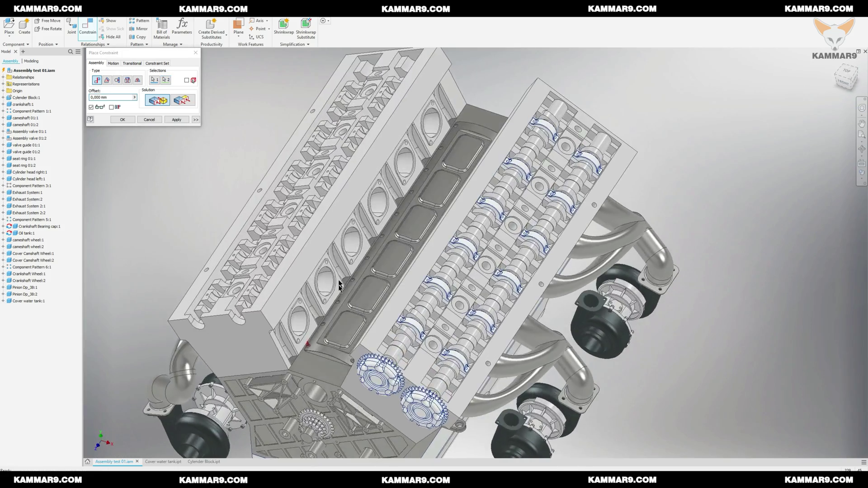
{"action": "scroll", "coordinate": [305, 356], "scroll_direction": "up", "scroll_amount": 10}
{"action": "left_click", "coordinate": [128, 120]}
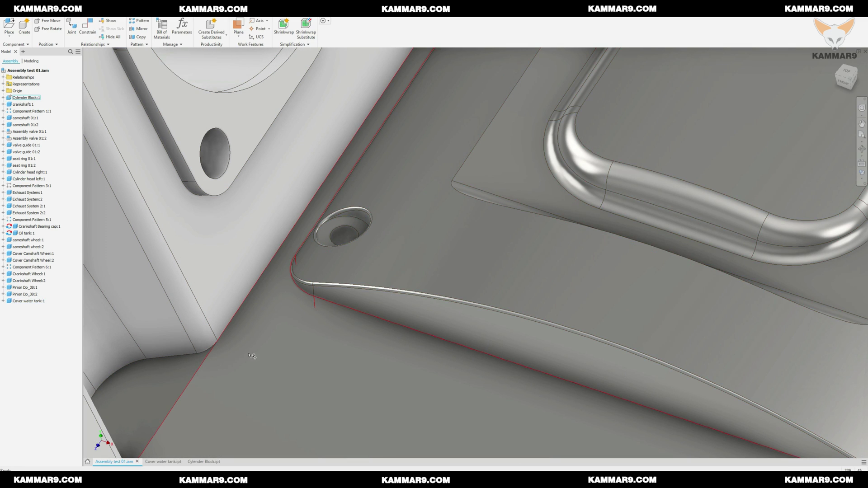
- Turn the visibility of the hidden inlet pipe pattern, Component Pattern 3, back on in the assembly
{"action": "scroll", "coordinate": [332, 297], "scroll_direction": "down", "scroll_amount": 5}
{"action": "scroll", "coordinate": [416, 316], "scroll_direction": "down", "scroll_amount": 6}
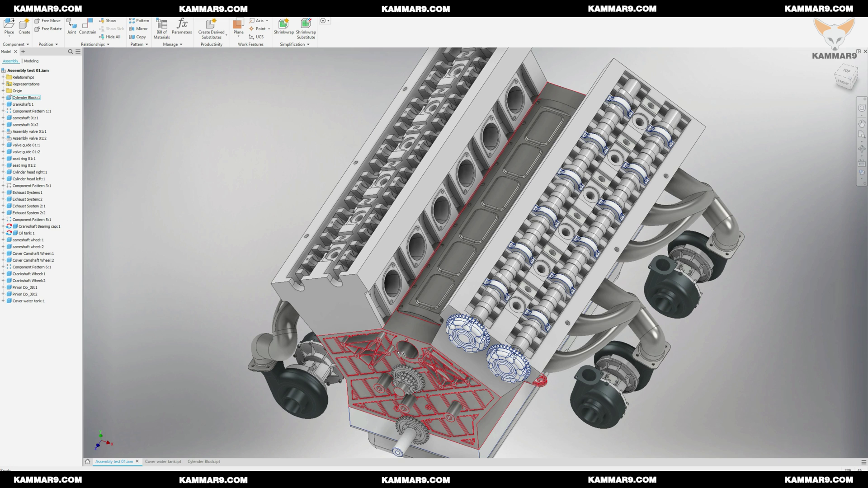
{"action": "right_click", "coordinate": [29, 189]}
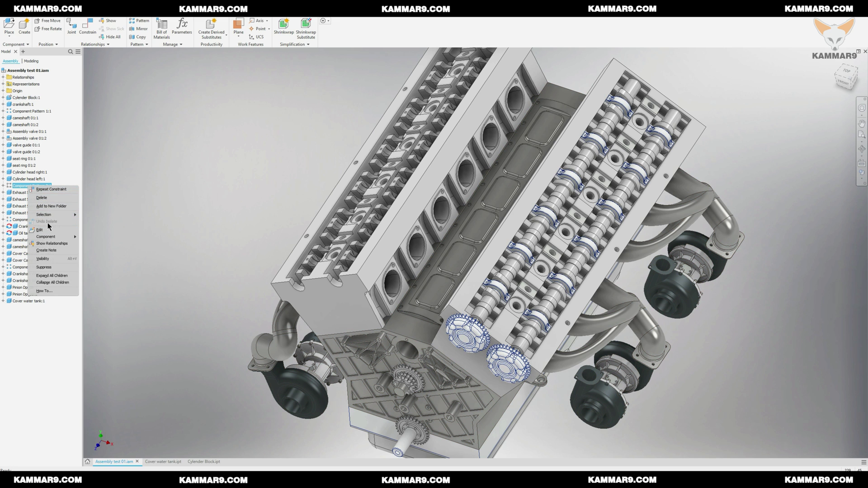
{"action": "left_click", "coordinate": [45, 258]}
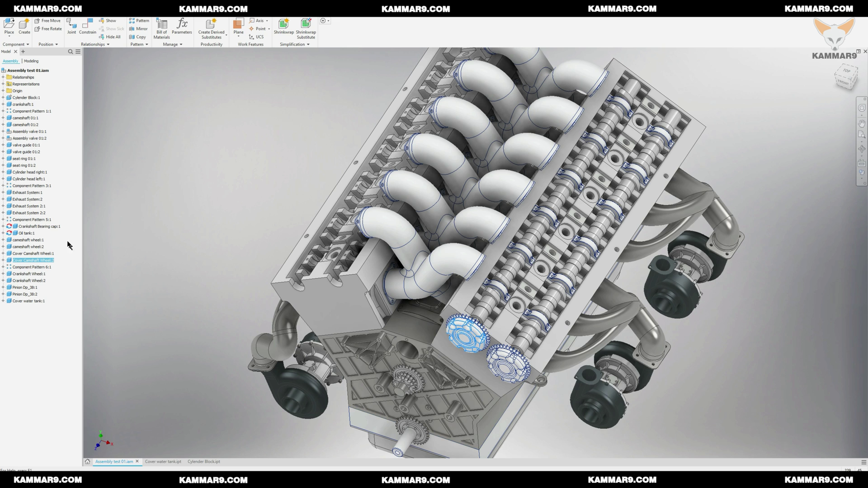
- Open the inlet manifolds part from the first element of Component Pattern 3
{"action": "right_click", "coordinate": [418, 256]}
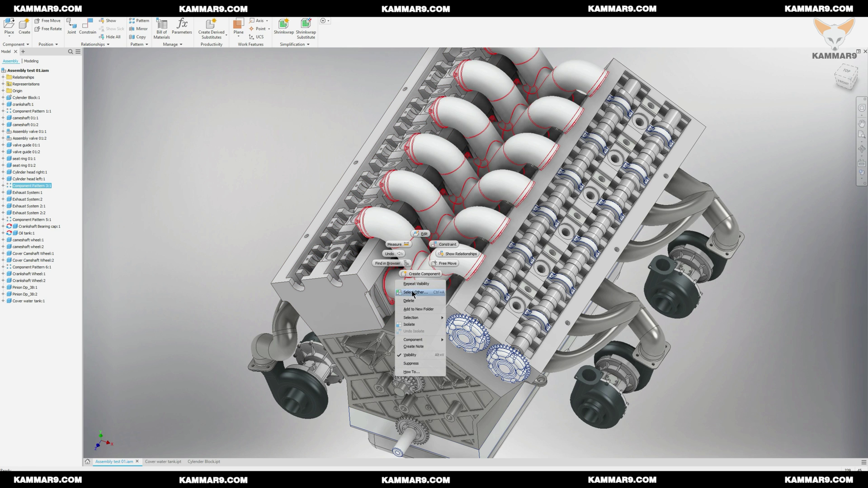
{"action": "left_click", "coordinate": [143, 178]}
{"action": "left_click", "coordinate": [3, 185]}
{"action": "left_click", "coordinate": [21, 194]}
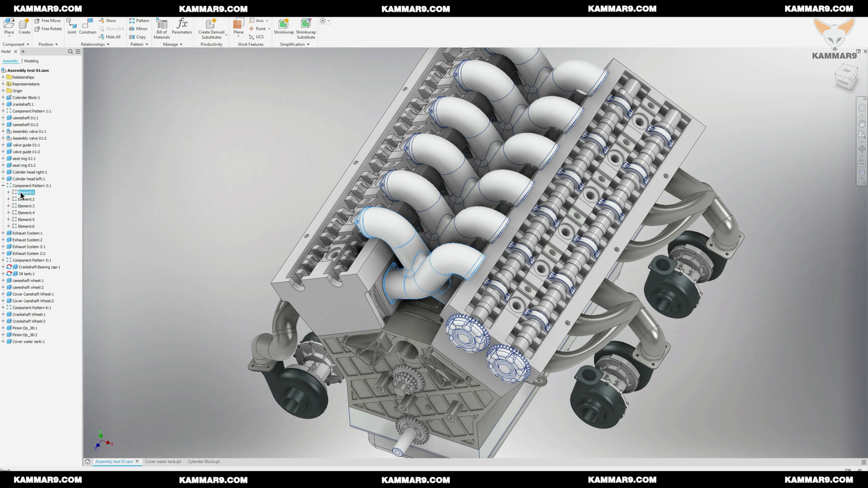
{"action": "right_click", "coordinate": [38, 201]}
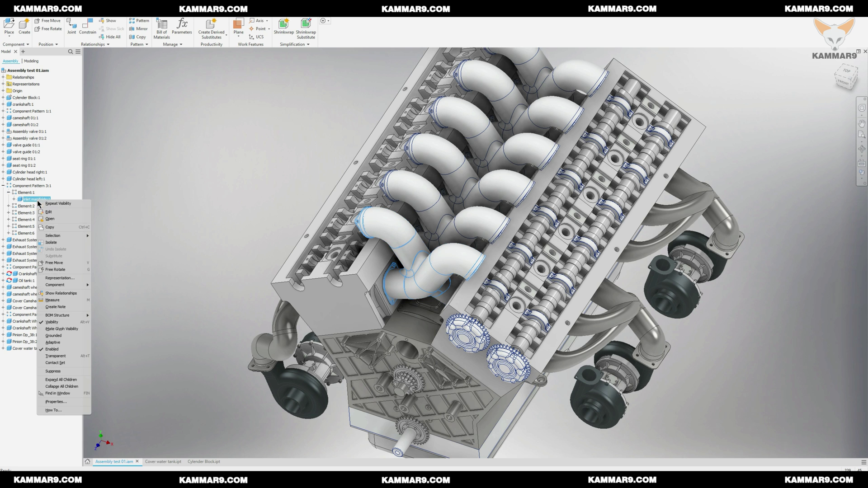
{"action": "left_click", "coordinate": [50, 222]}
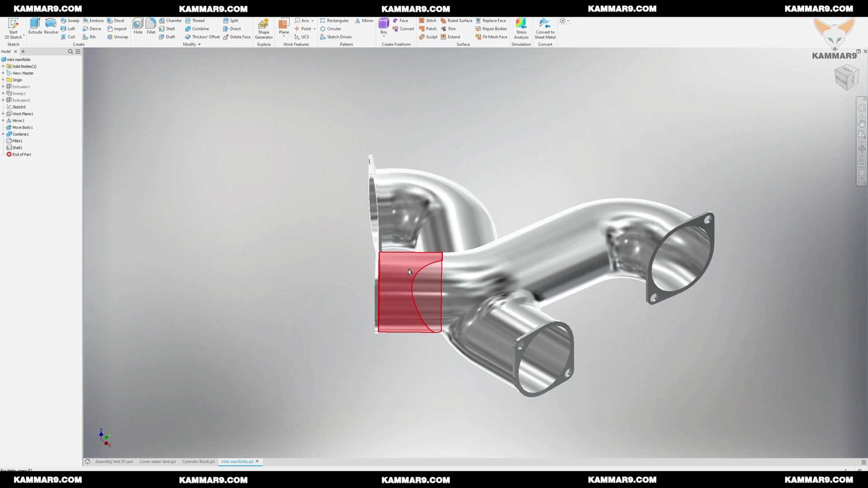
- Set the inlet manifolds part's material to Steel, Alloy from the Inventor Material Library
{"action": "middle_click_drag", "start_coordinate": [411, 273], "coordinate": [433, 296], "text": "shift"}
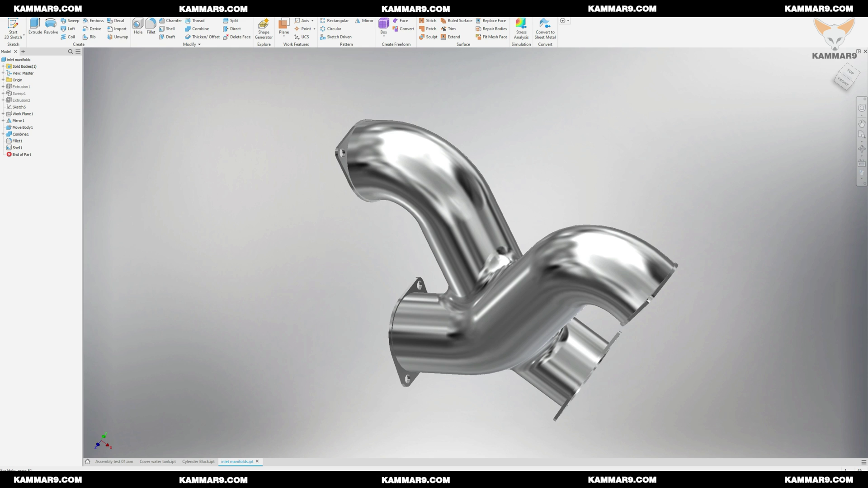
{"action": "left_click", "coordinate": [118, 6]}
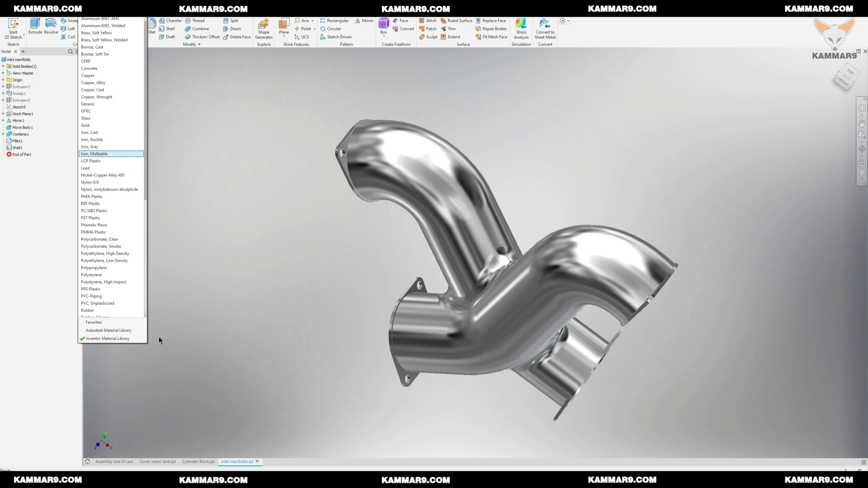
{"action": "scroll", "coordinate": [106, 212], "scroll_direction": "down", "scroll_amount": 4}
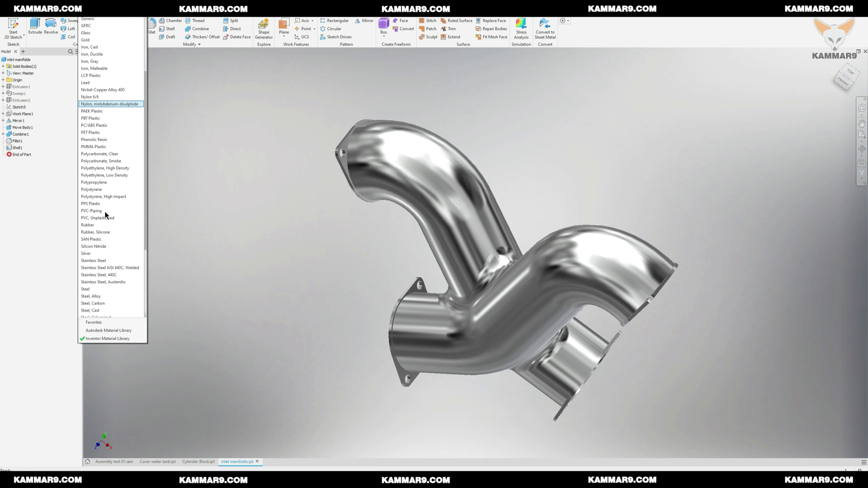
{"action": "left_click", "coordinate": [99, 295]}
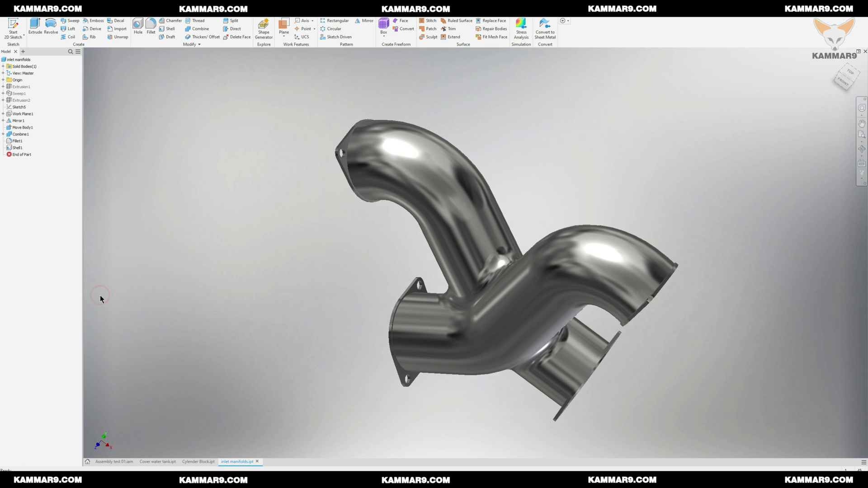
{"action": "left_click", "coordinate": [247, 250]}
- Return to Assembly test 01, inspect the inlet pipes on the engine and save the assembly
{"action": "left_click", "coordinate": [113, 461]}
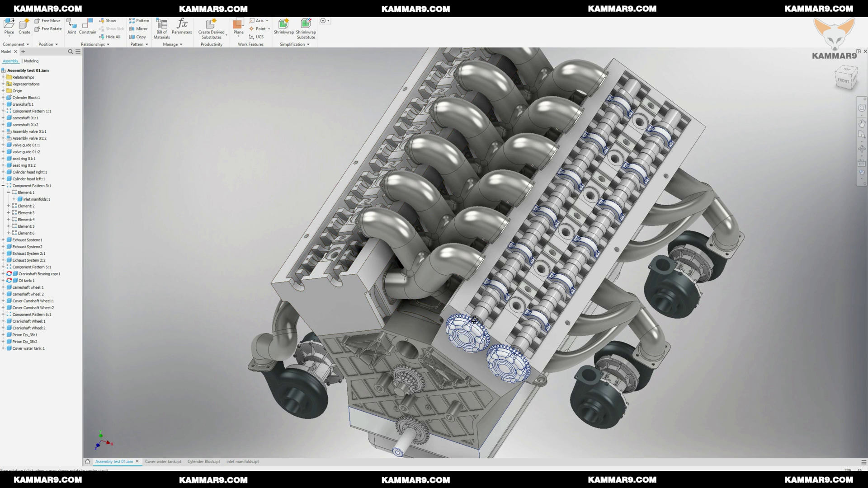
{"action": "middle_click_drag", "start_coordinate": [474, 320], "coordinate": [457, 333], "text": "shift"}
{"action": "scroll", "coordinate": [457, 334], "scroll_direction": "up", "scroll_amount": 2}
{"action": "scroll", "coordinate": [309, 176], "scroll_direction": "down", "scroll_amount": 2}
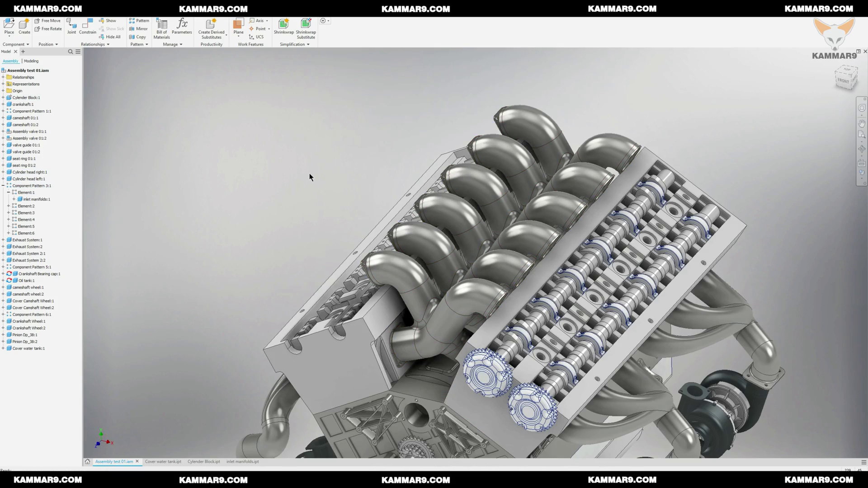
{"action": "key", "text": "ctrl+s"}
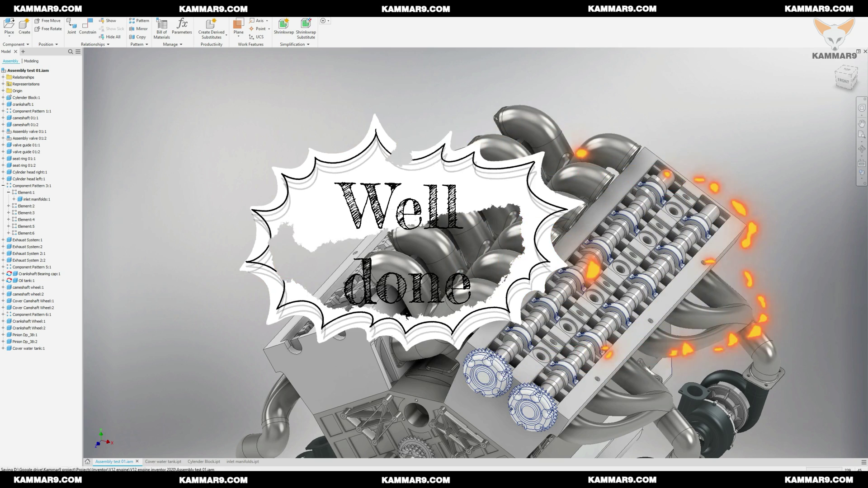
{"action": "scroll", "coordinate": [371, 169], "scroll_direction": "up", "scroll_amount": 3}
{"action": "scroll", "coordinate": [408, 366], "scroll_direction": "down", "scroll_amount": 3}
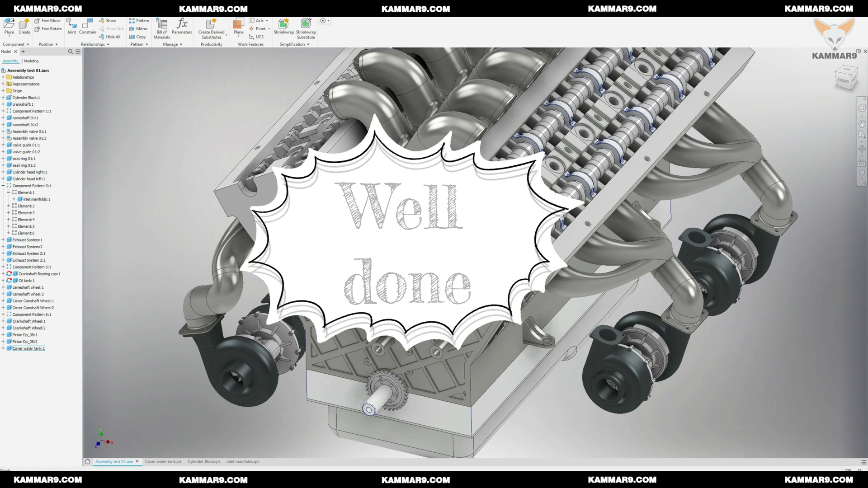